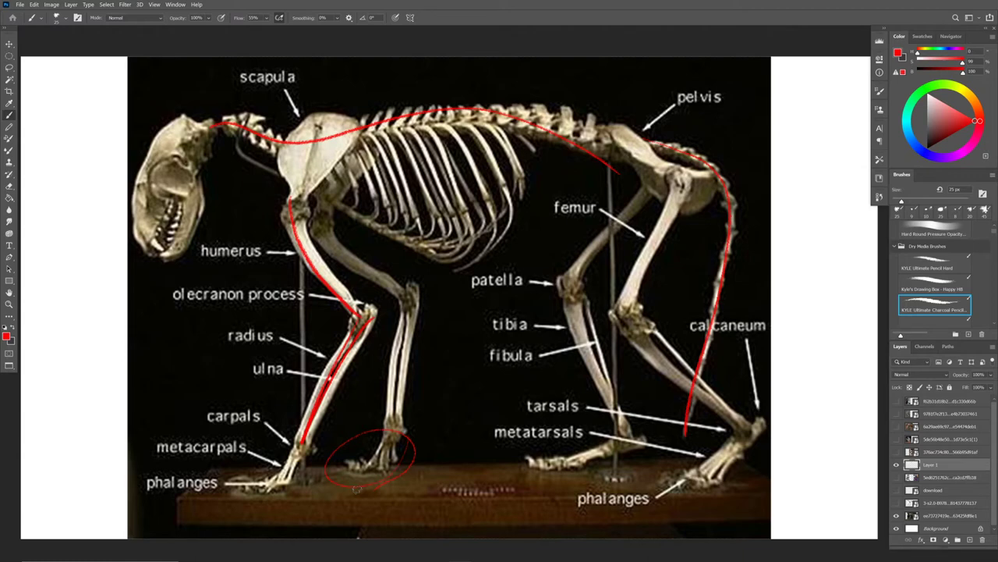
# Step: Trace the torso contour and rear thigh of the red panda muscle diagram with red lines
pyautogui.moveTo(211, 191)
pyautogui.mouseDown()
pyautogui.moveTo(213, 228)
pyautogui.moveTo(123, 164)
pyautogui.moveTo(207, 242)
pyautogui.mouseUp()
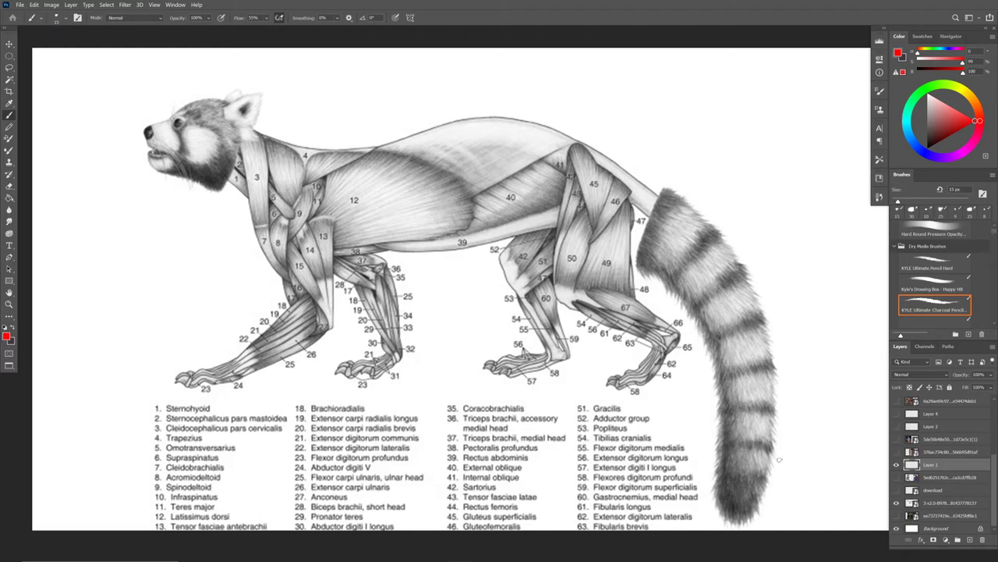
pyautogui.moveTo(323, 147)
pyautogui.mouseDown()
pyautogui.moveTo(488, 110)
pyautogui.moveTo(569, 139)
pyautogui.moveTo(578, 190)
pyautogui.moveTo(389, 256)
pyautogui.moveTo(335, 233)
pyautogui.moveTo(401, 133)
pyautogui.mouseUp()
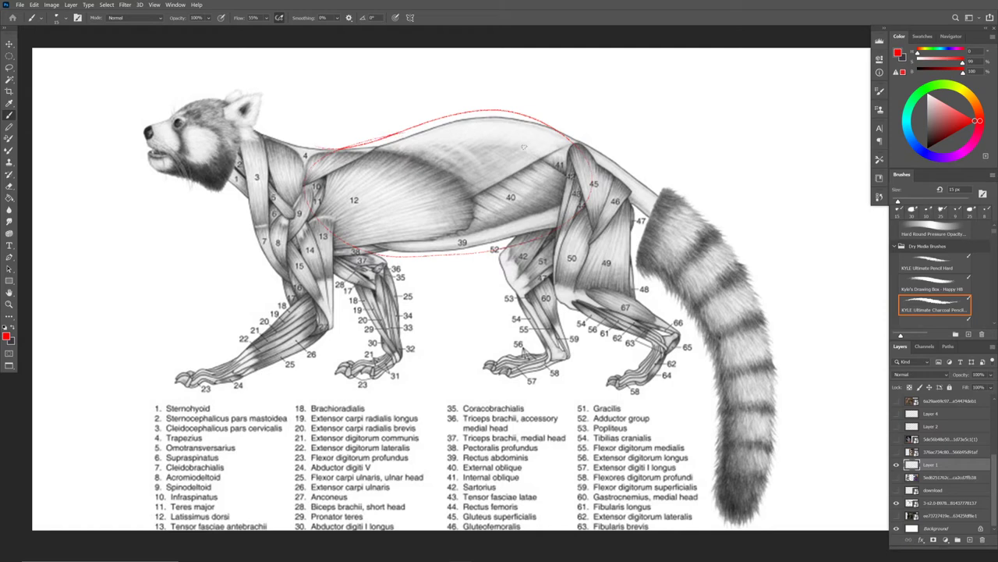
pyautogui.moveTo(548, 252)
pyautogui.mouseDown()
pyautogui.moveTo(550, 295)
pyautogui.moveTo(614, 305)
pyautogui.moveTo(646, 295)
pyautogui.moveTo(630, 194)
pyautogui.moveTo(574, 152)
pyautogui.mouseUp()
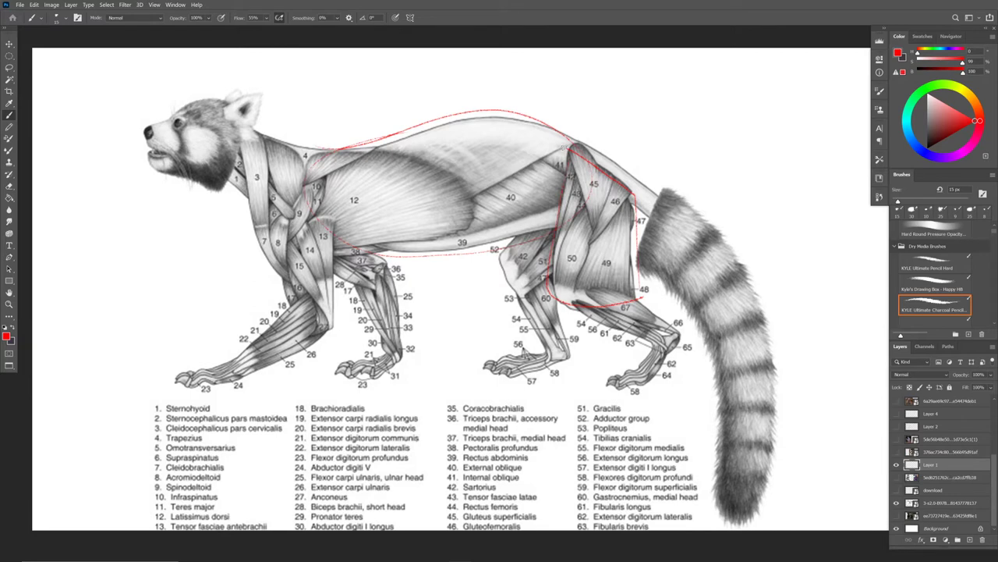
# Step: Trace the red panda's front leg, shoulder and head contours in red
pyautogui.moveTo(310, 358)
pyautogui.mouseDown()
pyautogui.moveTo(255, 385)
pyautogui.moveTo(229, 369)
pyautogui.moveTo(261, 319)
pyautogui.moveTo(285, 302)
pyautogui.moveTo(333, 325)
pyautogui.moveTo(281, 378)
pyautogui.mouseUp()
pyautogui.moveTo(343, 287); pyautogui.dragTo(334, 321)
pyautogui.moveTo(280, 302); pyautogui.dragTo(275, 282)
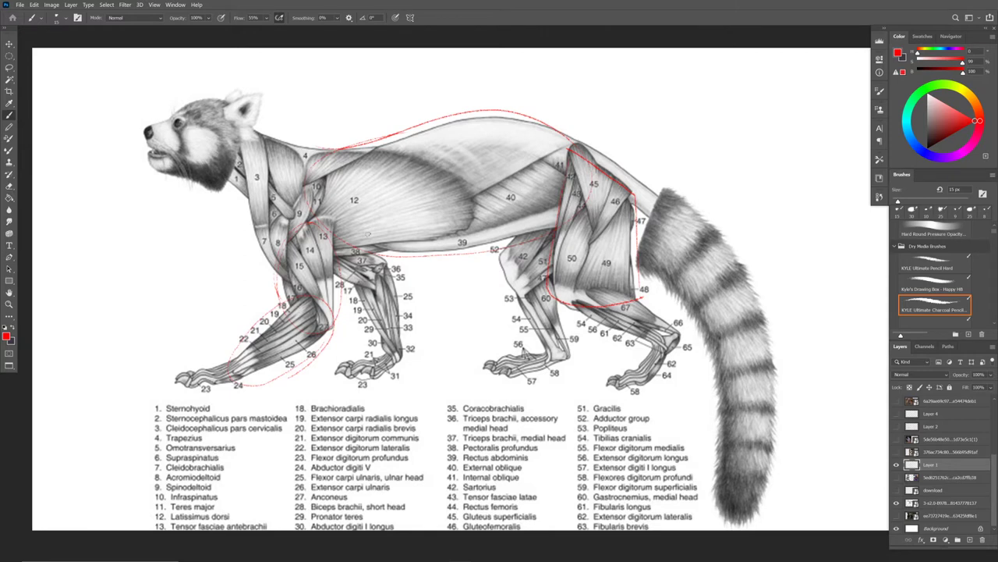
pyautogui.moveTo(258, 202)
pyautogui.mouseDown()
pyautogui.moveTo(248, 245)
pyautogui.moveTo(279, 275)
pyautogui.mouseUp()
pyautogui.moveTo(243, 86)
pyautogui.mouseDown()
pyautogui.moveTo(269, 128)
pyautogui.moveTo(134, 169)
pyautogui.mouseUp()
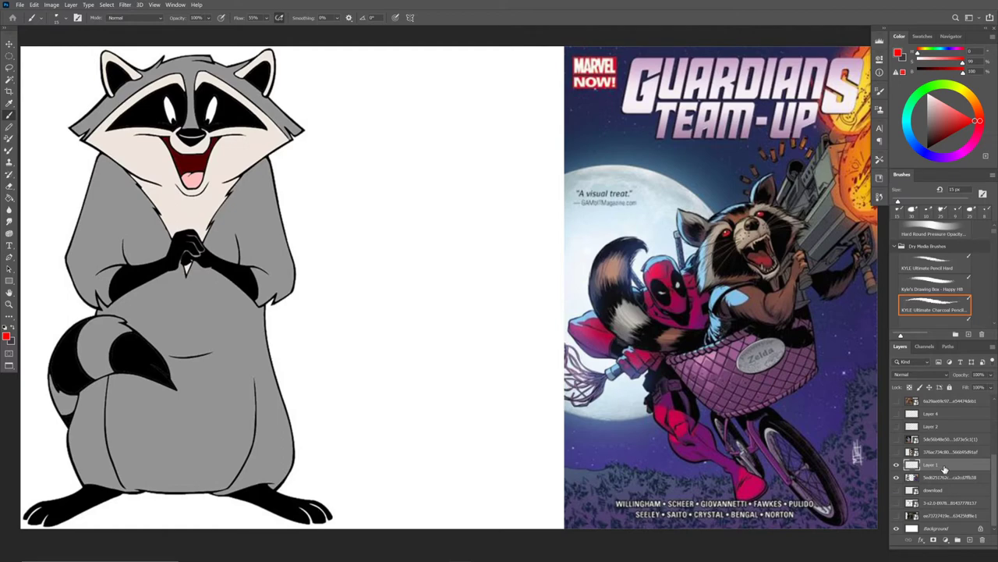
pyautogui.moveTo(377, 96)
pyautogui.mouseDown()
pyautogui.moveTo(326, 139)
pyautogui.moveTo(351, 157)
pyautogui.mouseUp()
pyautogui.moveTo(546, 133); pyautogui.dragTo(647, 201)
pyautogui.moveTo(608, 193); pyautogui.dragTo(646, 201)
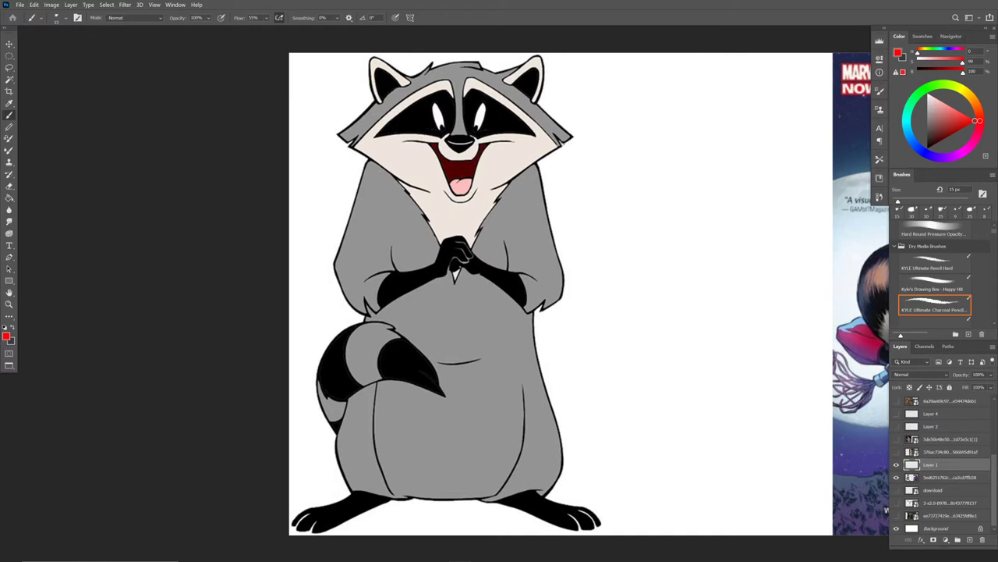
# Step: Trace the cartoon raccoon's wide diamond-shaped head, pointed chest patch and lower body edge in red
pyautogui.moveTo(566, 142)
pyautogui.mouseDown()
pyautogui.moveTo(458, 191)
pyautogui.moveTo(353, 150)
pyautogui.moveTo(339, 135)
pyautogui.moveTo(425, 74)
pyautogui.moveTo(539, 97)
pyautogui.moveTo(341, 127)
pyautogui.moveTo(338, 136)
pyautogui.mouseUp()
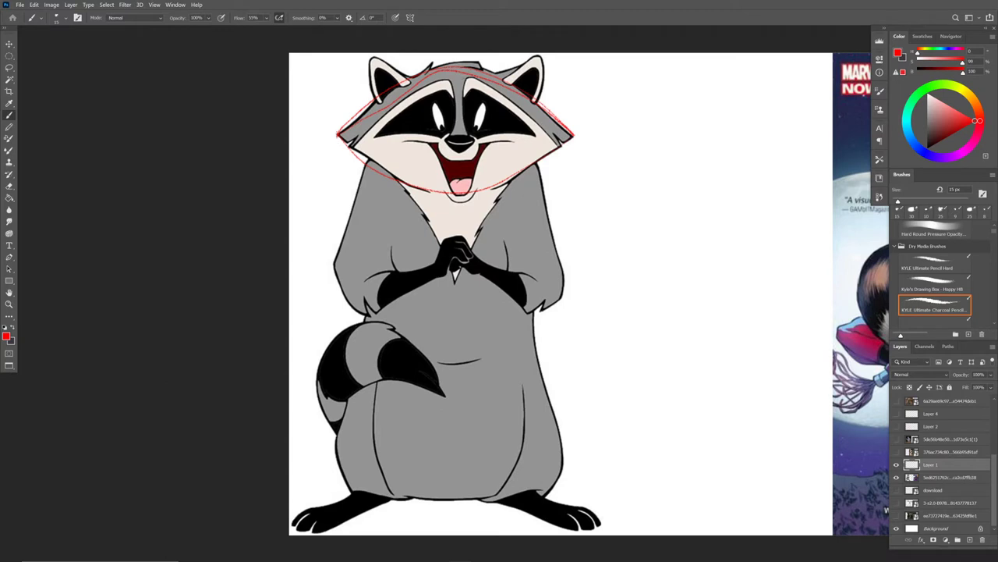
pyautogui.moveTo(428, 226)
pyautogui.mouseDown()
pyautogui.moveTo(451, 284)
pyautogui.moveTo(510, 170)
pyautogui.mouseUp()
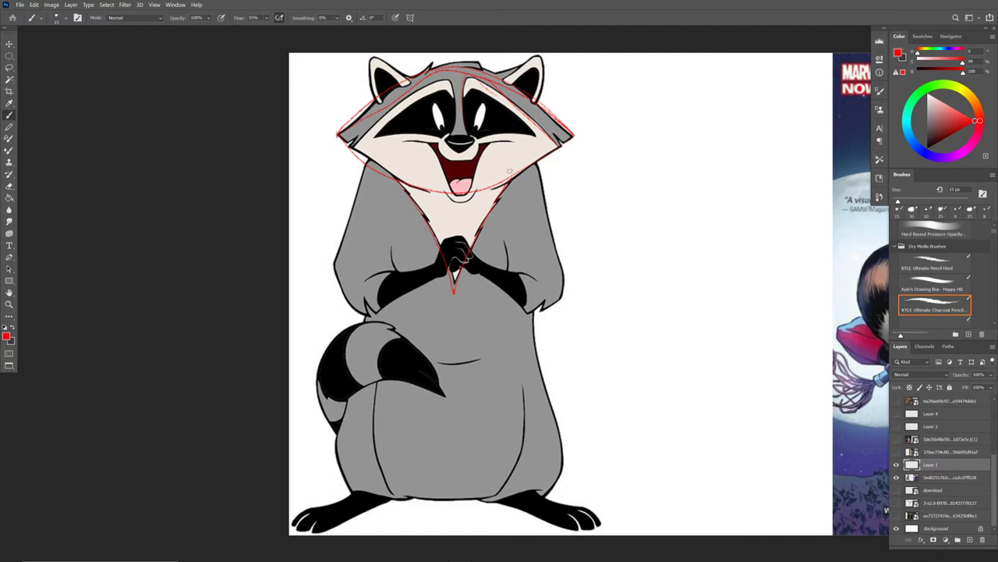
pyautogui.moveTo(480, 504); pyautogui.dragTo(542, 488)
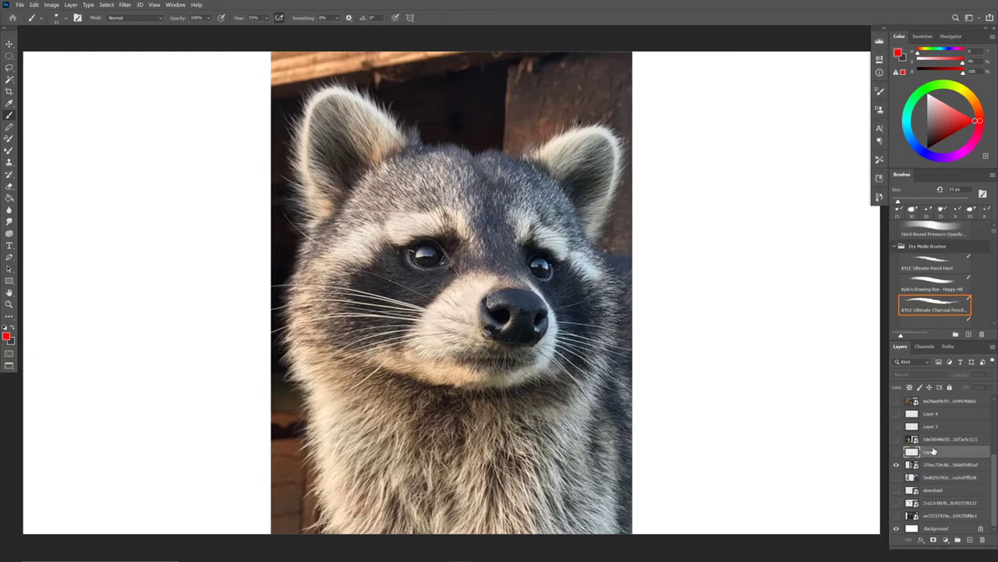
# Step: Show Layer 1 and trace the main head shape over the raccoon photo in red
pyautogui.click(896, 451)
pyautogui.moveTo(332, 228); pyautogui.dragTo(389, 164)
pyautogui.moveTo(581, 248); pyautogui.dragTo(602, 281)
pyautogui.moveTo(585, 344); pyautogui.dragTo(464, 383)
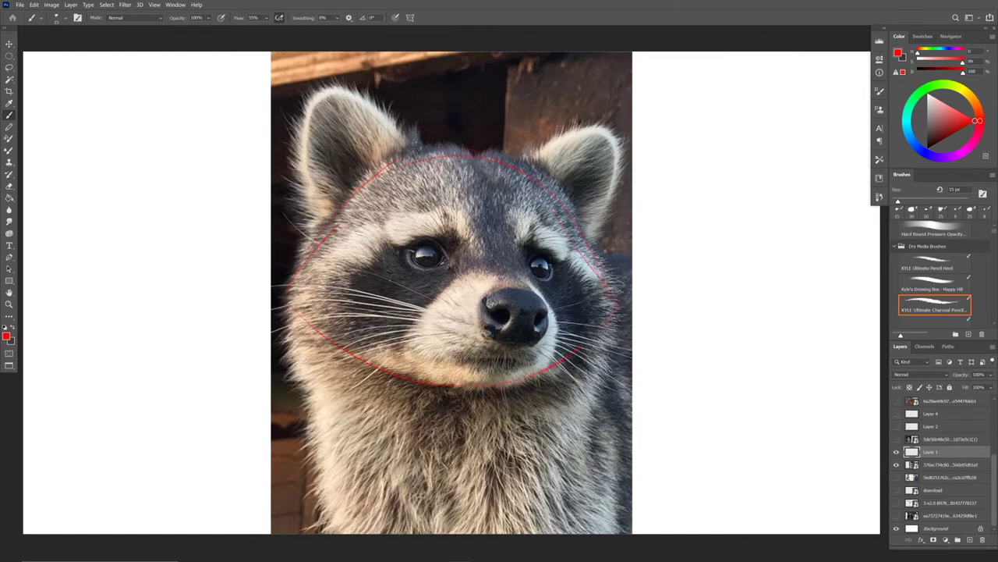
# Step: Mark the pointed cheek and trace both rounded ears over the raccoon photo
pyautogui.moveTo(292, 276); pyautogui.dragTo(282, 285)
pyautogui.moveTo(312, 98)
pyautogui.mouseDown()
pyautogui.moveTo(387, 126)
pyautogui.moveTo(362, 101)
pyautogui.moveTo(316, 233)
pyautogui.mouseUp()
pyautogui.moveTo(554, 139); pyautogui.dragTo(612, 127)
pyautogui.moveTo(579, 241); pyautogui.dragTo(621, 140)
pyautogui.moveTo(516, 167); pyautogui.dragTo(558, 145)
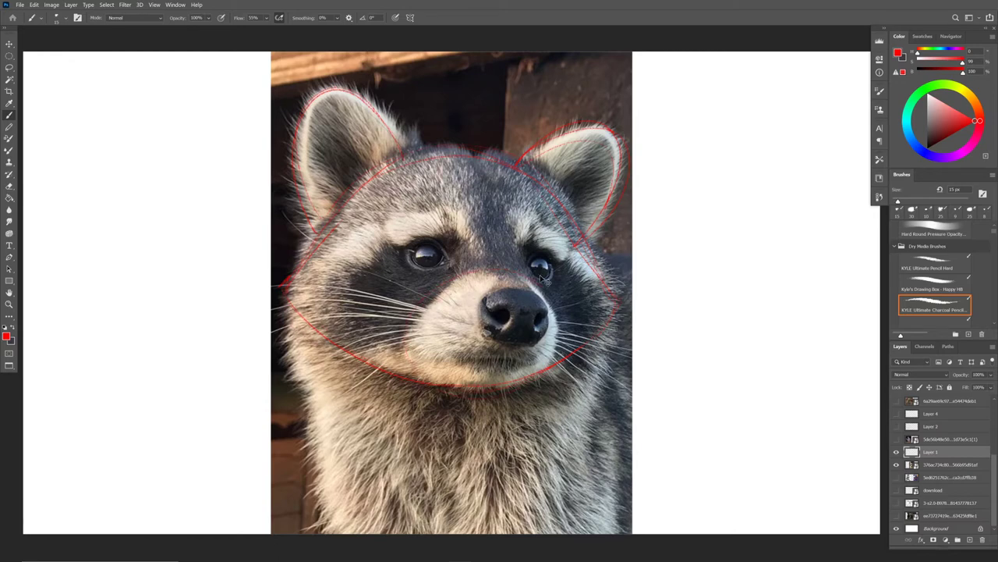
pyautogui.moveTo(481, 267)
pyautogui.mouseDown()
pyautogui.moveTo(403, 329)
pyautogui.moveTo(408, 368)
pyautogui.mouseUp()
pyautogui.moveTo(555, 304)
pyautogui.mouseDown()
pyautogui.moveTo(546, 371)
pyautogui.moveTo(555, 339)
pyautogui.mouseUp()
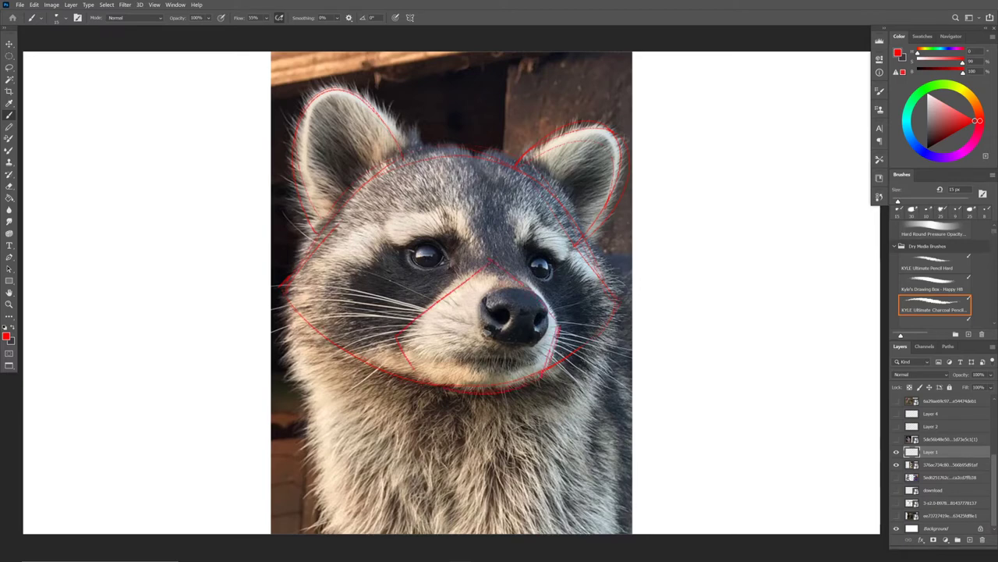
pyautogui.hotkey('ctrl', 'z')
pyautogui.hotkey('ctrl', 'z')
pyautogui.hotkey('ctrl', 'z')
pyautogui.hotkey('ctrl', 'z')
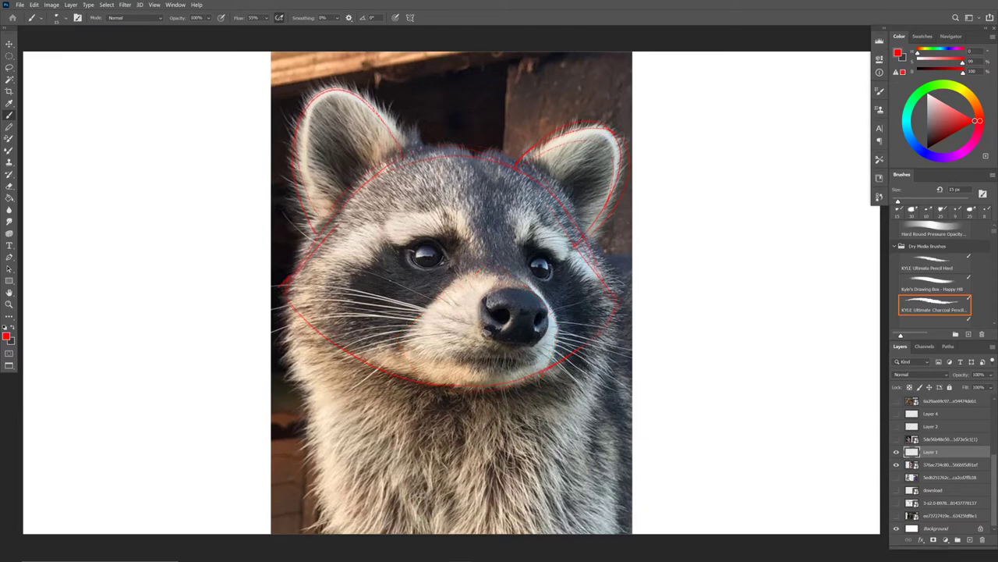
# Step: Trace a rounded muzzle and draw a curved centre line from the forehead through the nose on the photo
pyautogui.moveTo(442, 290)
pyautogui.mouseDown()
pyautogui.moveTo(480, 279)
pyautogui.moveTo(407, 347)
pyautogui.mouseUp()
pyautogui.moveTo(519, 318); pyautogui.dragTo(510, 342)
pyautogui.moveTo(462, 160); pyautogui.dragTo(471, 172)
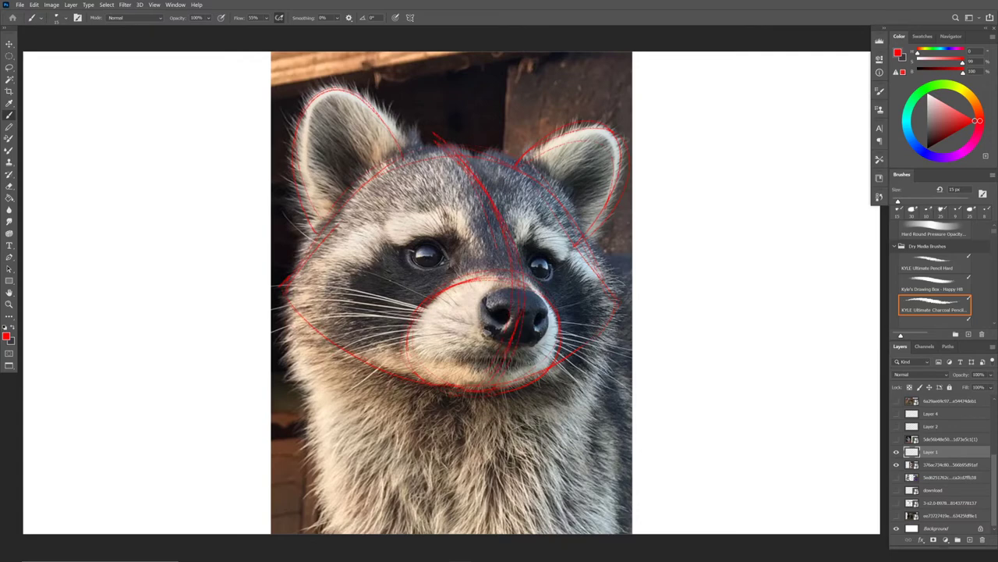
pyautogui.moveTo(514, 226); pyautogui.dragTo(604, 221)
pyautogui.moveTo(512, 223); pyautogui.dragTo(599, 213)
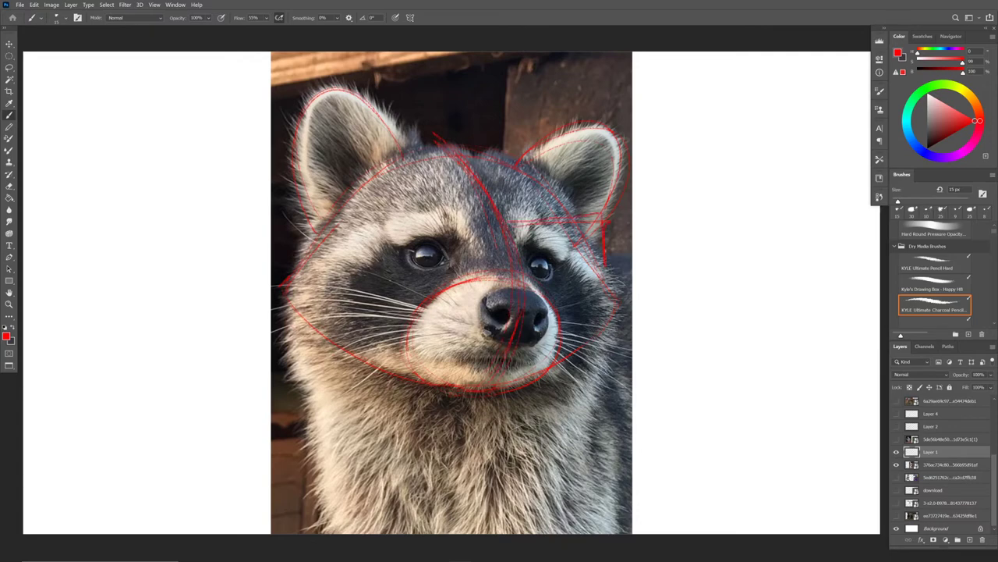
pyautogui.moveTo(499, 224)
pyautogui.mouseDown()
pyautogui.moveTo(283, 229)
pyautogui.moveTo(281, 271)
pyautogui.mouseUp()
pyautogui.hotkey('ctrl', 'z')
pyautogui.hotkey('ctrl', 'z')
pyautogui.hotkey('ctrl', 'z')
pyautogui.hotkey('ctrl', 'z')
# Step: Outline the dark mask patches around both eyes on the raccoon photo in red
pyautogui.moveTo(462, 221); pyautogui.dragTo(404, 239)
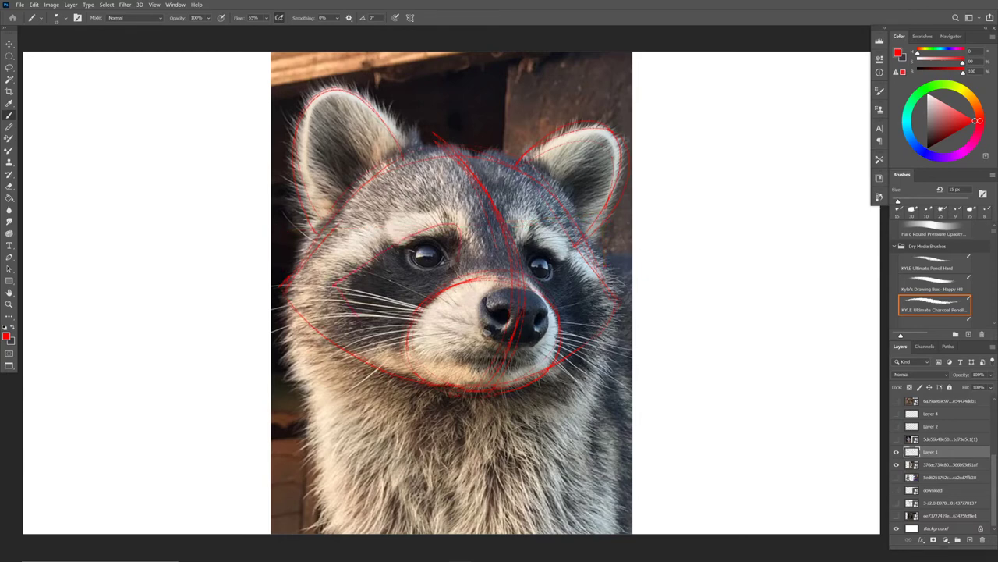
pyautogui.moveTo(536, 240); pyautogui.dragTo(583, 270)
pyautogui.moveTo(600, 307); pyautogui.dragTo(577, 351)
pyautogui.moveTo(537, 239); pyautogui.dragTo(568, 257)
pyautogui.moveTo(358, 318); pyautogui.dragTo(402, 344)
pyautogui.moveTo(428, 231); pyautogui.dragTo(400, 244)
# Step: Trace the neck and chest contours below the head and mark the back line beside the far cheek
pyautogui.moveTo(293, 313); pyautogui.dragTo(343, 532)
pyautogui.moveTo(320, 499); pyautogui.dragTo(337, 527)
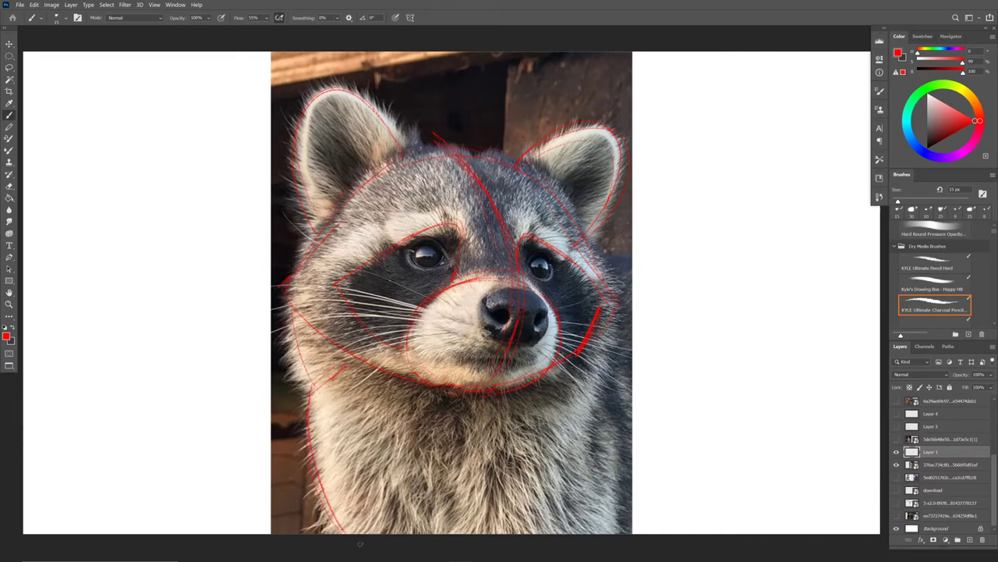
pyautogui.moveTo(344, 481); pyautogui.dragTo(386, 522)
pyautogui.moveTo(604, 255); pyautogui.dragTo(634, 260)
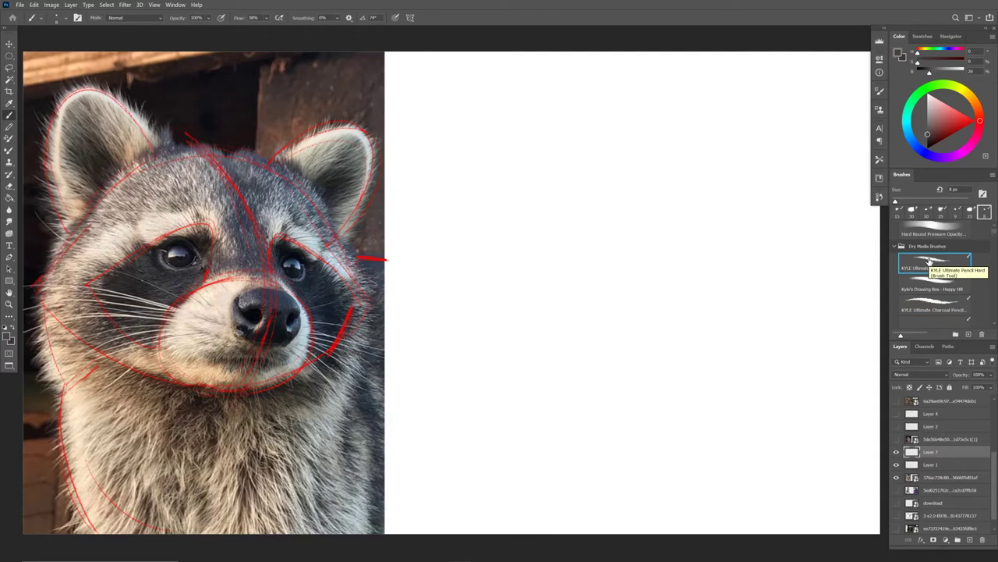
# Step: Sketch a loose oval for the raccoon's head in pencil on the blank area beside the photo
pyautogui.moveTo(640, 286); pyautogui.dragTo(683, 316)
pyautogui.hotkey('ctrl', 'z')
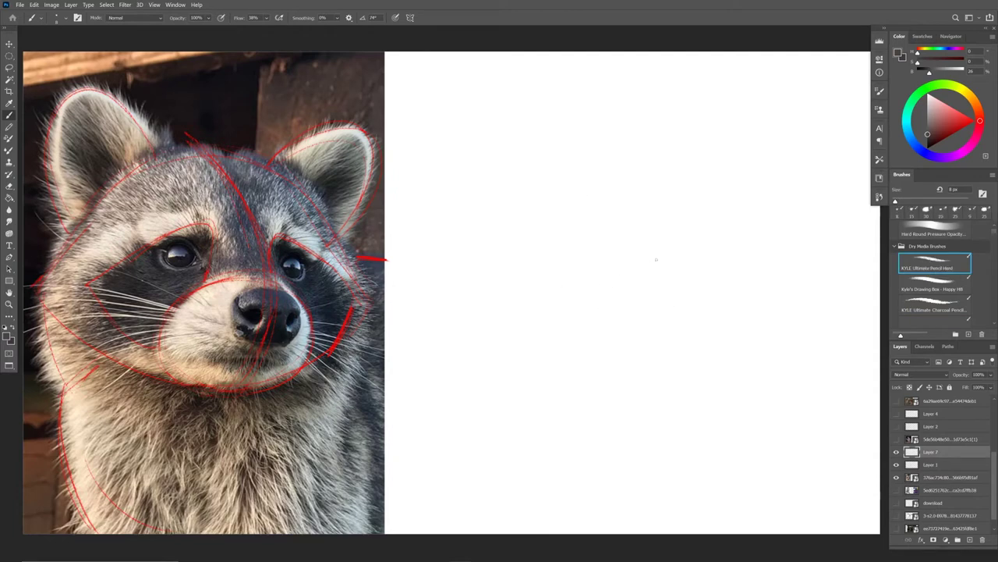
pyautogui.moveTo(683, 188)
pyautogui.mouseDown()
pyautogui.moveTo(507, 258)
pyautogui.moveTo(658, 183)
pyautogui.moveTo(562, 330)
pyautogui.moveTo(624, 335)
pyautogui.moveTo(560, 338)
pyautogui.mouseUp()
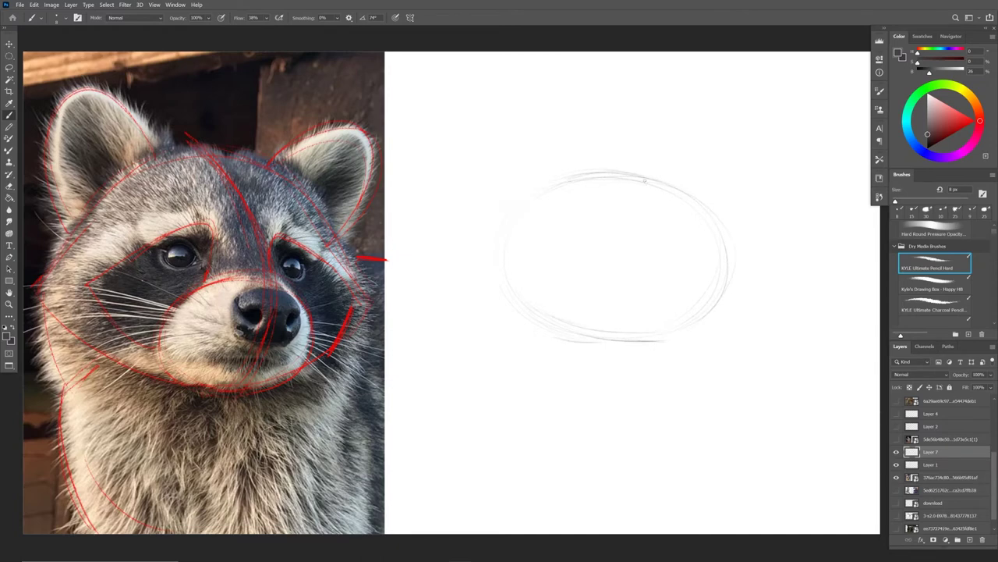
pyautogui.moveTo(591, 178)
pyautogui.mouseDown()
pyautogui.moveTo(499, 242)
pyautogui.moveTo(573, 334)
pyautogui.mouseUp()
pyautogui.moveTo(508, 247)
pyautogui.mouseDown()
pyautogui.moveTo(637, 171)
pyautogui.moveTo(691, 214)
pyautogui.mouseUp()
pyautogui.moveTo(537, 220)
pyautogui.mouseDown()
pyautogui.moveTo(686, 199)
pyautogui.moveTo(736, 279)
pyautogui.mouseUp()
pyautogui.moveTo(710, 311)
pyautogui.mouseDown()
pyautogui.moveTo(658, 340)
pyautogui.moveTo(516, 306)
pyautogui.mouseUp()
pyautogui.moveTo(689, 332); pyautogui.dragTo(631, 343)
pyautogui.moveTo(727, 282)
pyautogui.mouseDown()
pyautogui.moveTo(680, 332)
pyautogui.moveTo(590, 346)
pyautogui.mouseUp()
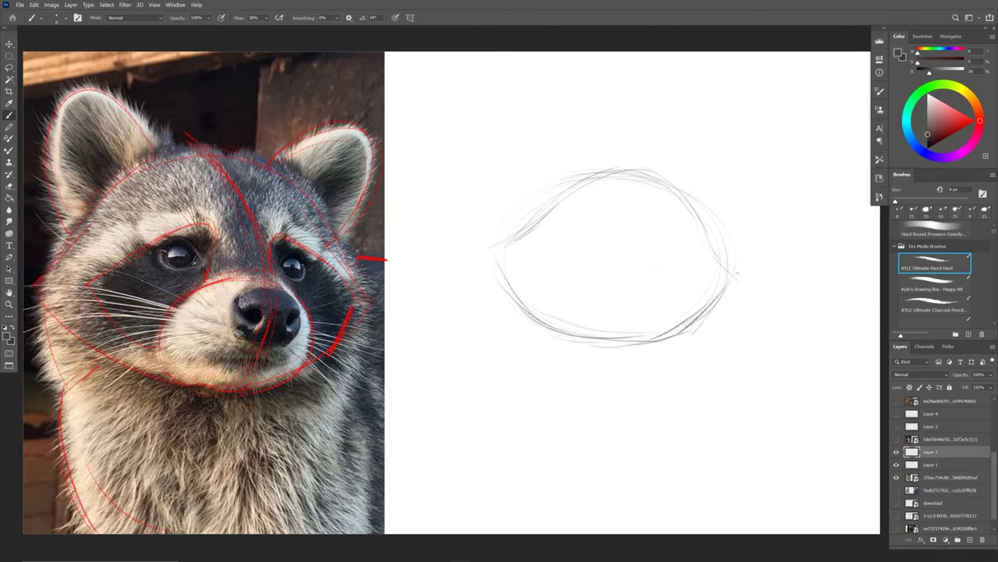
# Step: Refine the sketched head with pointed cheeks on both sides and a firmer top curve
pyautogui.moveTo(720, 262); pyautogui.dragTo(735, 282)
pyautogui.moveTo(720, 291); pyautogui.dragTo(685, 330)
pyautogui.moveTo(504, 240)
pyautogui.mouseDown()
pyautogui.moveTo(662, 175)
pyautogui.moveTo(567, 184)
pyautogui.moveTo(661, 165)
pyautogui.mouseUp()
pyautogui.moveTo(487, 235)
pyautogui.mouseDown()
pyautogui.moveTo(531, 215)
pyautogui.moveTo(493, 301)
pyautogui.mouseUp()
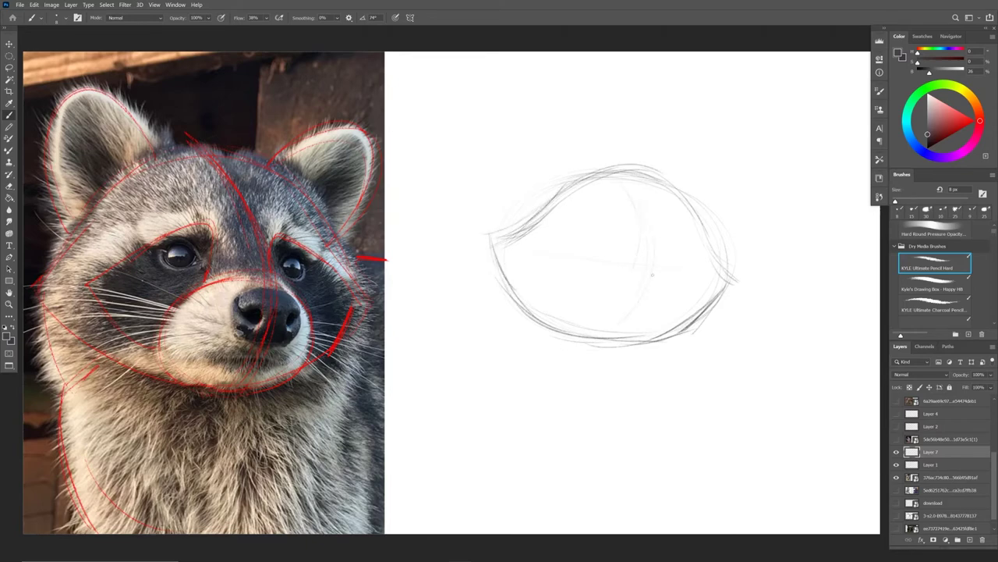
# Step: Sketch the round muzzle, the nose placement and the curved centre line inside the head shape
pyautogui.moveTo(644, 264)
pyautogui.mouseDown()
pyautogui.moveTo(592, 269)
pyautogui.moveTo(672, 311)
pyautogui.mouseUp()
pyautogui.moveTo(587, 345); pyautogui.dragTo(657, 335)
pyautogui.moveTo(576, 289); pyautogui.dragTo(624, 259)
pyautogui.moveTo(638, 195)
pyautogui.mouseDown()
pyautogui.moveTo(651, 231)
pyautogui.moveTo(618, 317)
pyautogui.mouseUp()
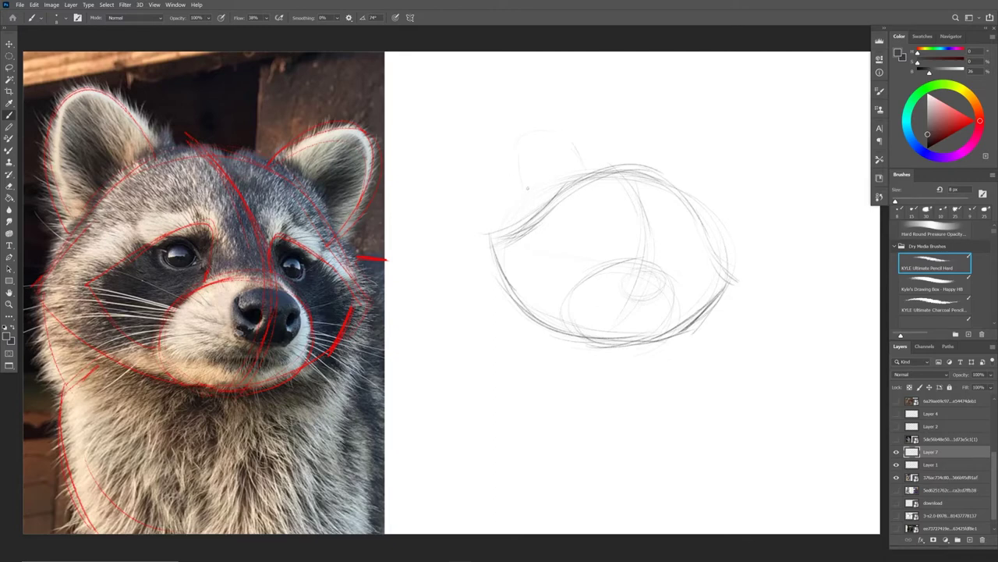
# Step: Sketch two rounded ears on top of the raccoon's head
pyautogui.moveTo(521, 196)
pyautogui.mouseDown()
pyautogui.moveTo(519, 151)
pyautogui.moveTo(560, 131)
pyautogui.moveTo(583, 171)
pyautogui.mouseUp()
pyautogui.moveTo(540, 133)
pyautogui.mouseDown()
pyautogui.moveTo(576, 152)
pyautogui.moveTo(521, 203)
pyautogui.mouseUp()
pyautogui.moveTo(697, 161); pyautogui.dragTo(711, 227)
pyautogui.moveTo(675, 173); pyautogui.dragTo(743, 195)
pyautogui.moveTo(742, 159); pyautogui.dragTo(712, 229)
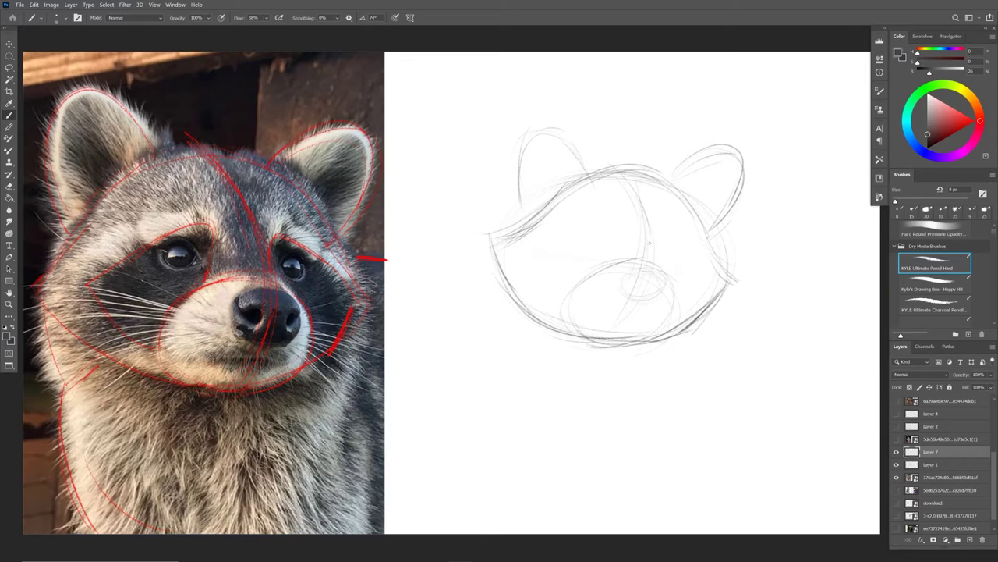
# Step: Define the muzzle outline and draw the blocky nose and the mouth line
pyautogui.moveTo(608, 260)
pyautogui.mouseDown()
pyautogui.moveTo(654, 259)
pyautogui.moveTo(671, 269)
pyautogui.moveTo(675, 313)
pyautogui.moveTo(664, 323)
pyautogui.moveTo(602, 317)
pyautogui.moveTo(655, 322)
pyautogui.mouseUp()
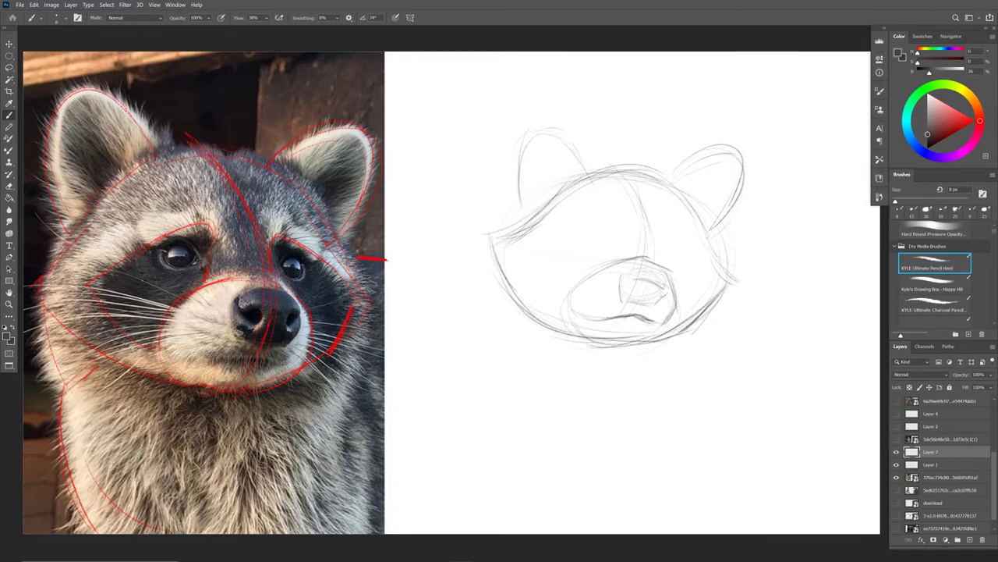
pyautogui.moveTo(621, 277)
pyautogui.mouseDown()
pyautogui.moveTo(641, 265)
pyautogui.moveTo(668, 288)
pyautogui.mouseUp()
pyautogui.moveTo(666, 287)
pyautogui.mouseDown()
pyautogui.moveTo(635, 281)
pyautogui.moveTo(663, 307)
pyautogui.mouseUp()
pyautogui.moveTo(627, 258)
pyautogui.mouseDown()
pyautogui.moveTo(571, 284)
pyautogui.moveTo(566, 313)
pyautogui.moveTo(582, 335)
pyautogui.moveTo(624, 348)
pyautogui.moveTo(661, 327)
pyautogui.mouseUp()
# Step: Reinforce the head outline with darker strokes around the cheeks, forehead and far jaw
pyautogui.moveTo(574, 331)
pyautogui.mouseDown()
pyautogui.moveTo(524, 306)
pyautogui.moveTo(491, 270)
pyautogui.moveTo(530, 220)
pyautogui.mouseUp()
pyautogui.moveTo(511, 291)
pyautogui.mouseDown()
pyautogui.moveTo(483, 266)
pyautogui.moveTo(514, 232)
pyautogui.mouseUp()
pyautogui.moveTo(500, 247); pyautogui.dragTo(535, 213)
pyautogui.moveTo(513, 223); pyautogui.dragTo(557, 198)
pyautogui.moveTo(497, 248); pyautogui.dragTo(554, 195)
pyautogui.moveTo(510, 232)
pyautogui.mouseDown()
pyautogui.moveTo(607, 167)
pyautogui.moveTo(663, 164)
pyautogui.moveTo(700, 219)
pyautogui.mouseUp()
pyautogui.moveTo(694, 195)
pyautogui.mouseDown()
pyautogui.moveTo(714, 248)
pyautogui.moveTo(700, 311)
pyautogui.mouseUp()
pyautogui.moveTo(717, 294); pyautogui.dragTo(680, 331)
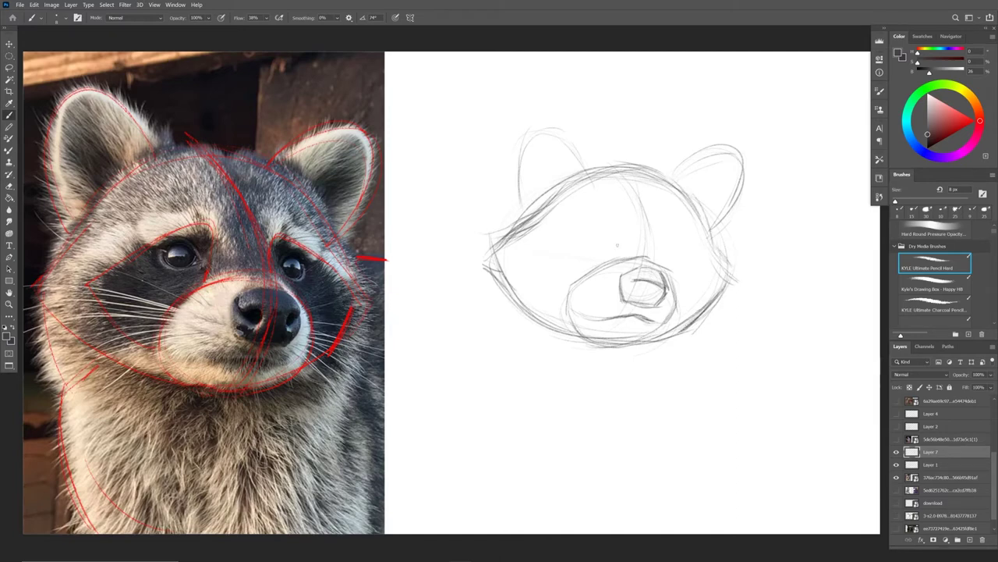
# Step: Outline the dark mask patch around the far eye and firm up the chin below the muzzle
pyautogui.moveTo(654, 234)
pyautogui.mouseDown()
pyautogui.moveTo(676, 232)
pyautogui.moveTo(708, 279)
pyautogui.moveTo(710, 314)
pyautogui.mouseUp()
pyautogui.moveTo(654, 259)
pyautogui.mouseDown()
pyautogui.moveTo(659, 231)
pyautogui.moveTo(692, 244)
pyautogui.moveTo(722, 281)
pyautogui.moveTo(699, 316)
pyautogui.moveTo(661, 332)
pyautogui.mouseUp()
pyautogui.moveTo(713, 304)
pyautogui.mouseDown()
pyautogui.moveTo(643, 341)
pyautogui.moveTo(653, 337)
pyautogui.mouseUp()
pyautogui.hotkey('ctrl', 'z')
pyautogui.hotkey('ctrl', 'z')
pyautogui.hotkey('ctrl', 'shift', 'z')
pyautogui.moveTo(668, 323); pyautogui.dragTo(619, 344)
pyautogui.moveTo(654, 258); pyautogui.dragTo(692, 248)
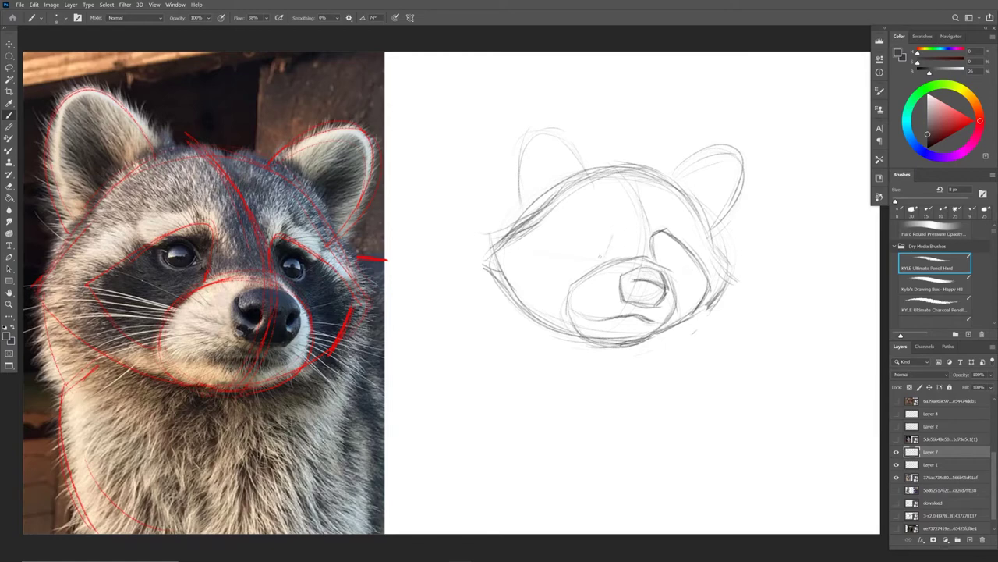
# Step: Outline the near eye's mask patch, draw both round eyes and add the light brow bands above them
pyautogui.moveTo(527, 262); pyautogui.dragTo(538, 298)
pyautogui.moveTo(527, 264)
pyautogui.mouseDown()
pyautogui.moveTo(560, 306)
pyautogui.moveTo(555, 237)
pyautogui.moveTo(613, 220)
pyautogui.mouseUp()
pyautogui.moveTo(605, 263); pyautogui.dragTo(612, 221)
pyautogui.moveTo(521, 256); pyautogui.dragTo(602, 220)
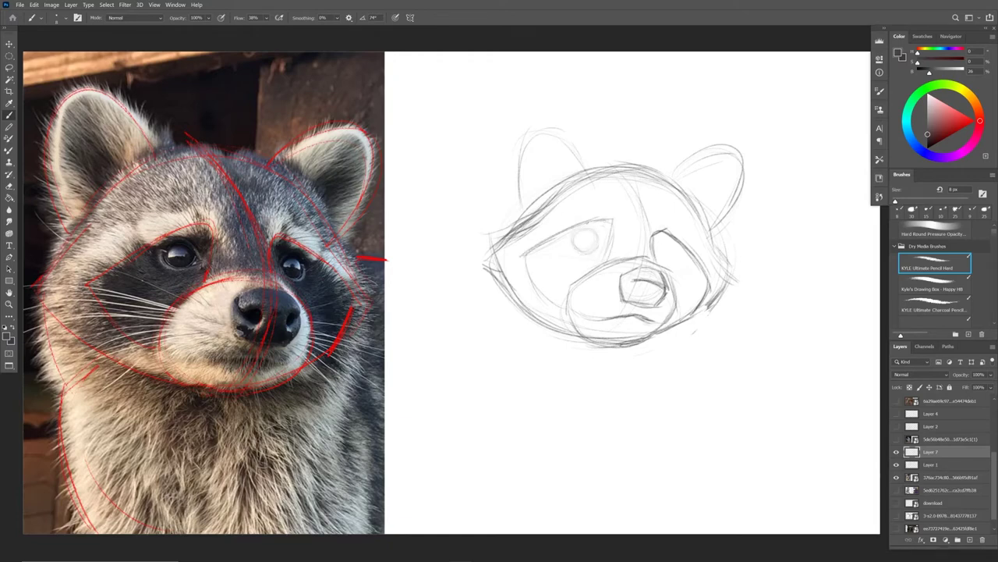
pyautogui.moveTo(655, 244); pyautogui.dragTo(674, 288)
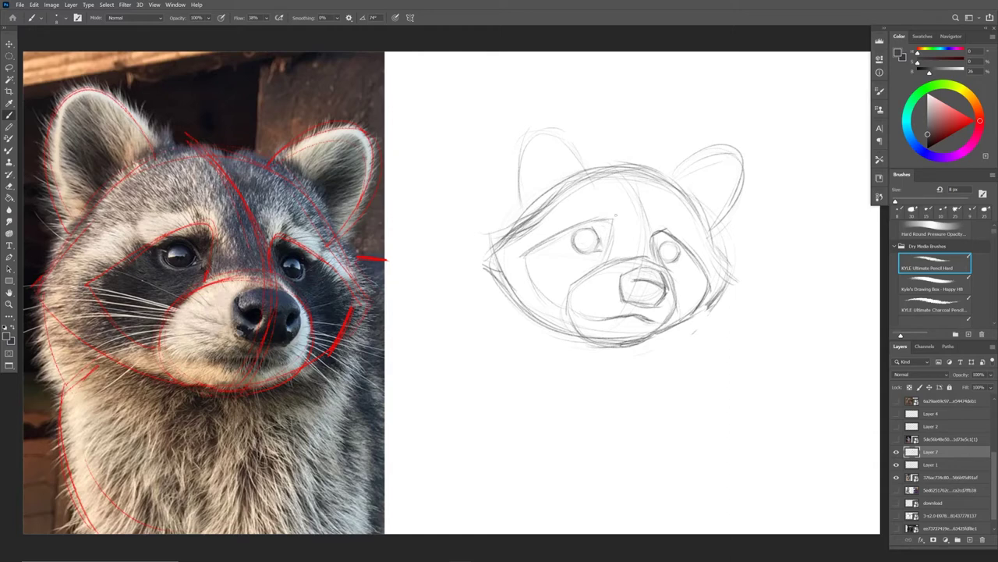
pyautogui.moveTo(625, 222)
pyautogui.mouseDown()
pyautogui.moveTo(616, 206)
pyautogui.moveTo(571, 214)
pyautogui.moveTo(509, 247)
pyautogui.mouseUp()
pyautogui.moveTo(647, 240)
pyautogui.mouseDown()
pyautogui.moveTo(658, 213)
pyautogui.moveTo(688, 213)
pyautogui.moveTo(715, 279)
pyautogui.mouseUp()
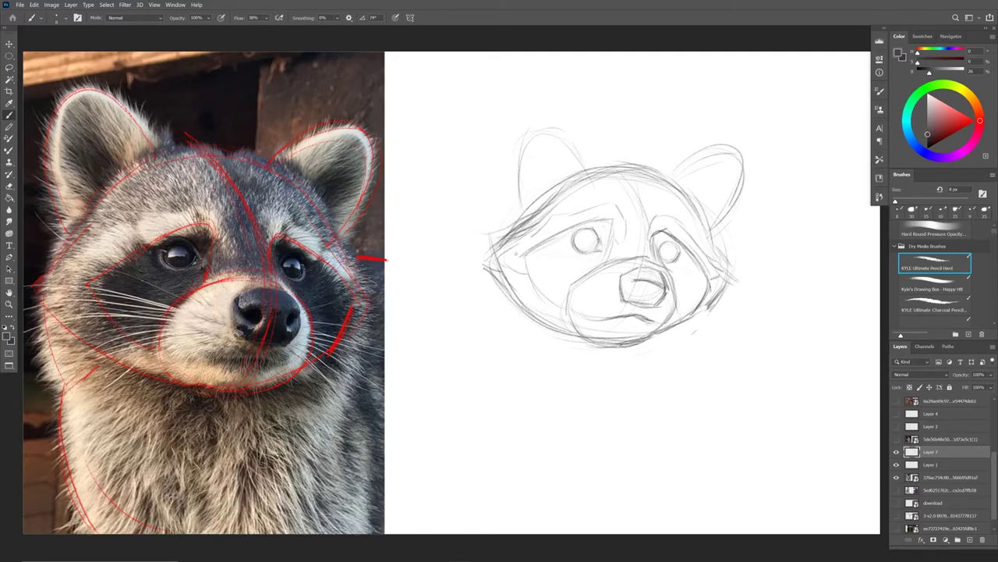
# Step: Sketch the cheek fur, neck and back lines, and strengthen the contours where the ears meet the head
pyautogui.moveTo(494, 290)
pyautogui.mouseDown()
pyautogui.moveTo(505, 320)
pyautogui.moveTo(530, 323)
pyautogui.moveTo(498, 309)
pyautogui.mouseUp()
pyautogui.moveTo(495, 295)
pyautogui.mouseDown()
pyautogui.moveTo(536, 324)
pyautogui.moveTo(511, 429)
pyautogui.moveTo(532, 454)
pyautogui.mouseUp()
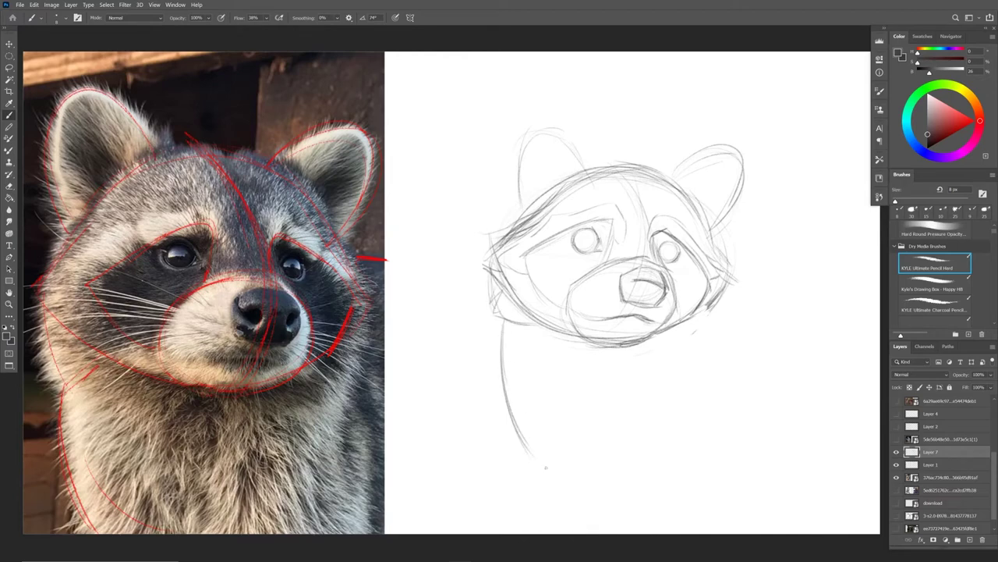
pyautogui.moveTo(719, 248); pyautogui.dragTo(812, 249)
pyautogui.moveTo(516, 206)
pyautogui.mouseDown()
pyautogui.moveTo(538, 131)
pyautogui.moveTo(580, 153)
pyautogui.moveTo(585, 168)
pyautogui.moveTo(568, 181)
pyautogui.mouseUp()
pyautogui.moveTo(668, 173)
pyautogui.mouseDown()
pyautogui.moveTo(742, 156)
pyautogui.moveTo(712, 229)
pyautogui.mouseUp()
pyautogui.moveTo(689, 192); pyautogui.dragTo(730, 162)
# Step: Shade the nose and start the eye patches with an enlarged pencil on a new layer placed beneath the line sketch
pyautogui.hotkey('ctrl', 'shift', 'alt', 'n')
pyautogui.press(']')
pyautogui.press(']')
pyautogui.press(']')
pyautogui.press(']')
pyautogui.press(']')
pyautogui.moveTo(627, 274)
pyautogui.mouseDown()
pyautogui.moveTo(639, 300)
pyautogui.moveTo(658, 278)
pyautogui.moveTo(630, 293)
pyautogui.moveTo(654, 294)
pyautogui.moveTo(633, 295)
pyautogui.moveTo(643, 296)
pyautogui.mouseUp()
pyautogui.moveTo(611, 221); pyautogui.dragTo(603, 262)
pyautogui.moveTo(530, 256)
pyautogui.mouseDown()
pyautogui.moveTo(600, 225)
pyautogui.moveTo(533, 256)
pyautogui.mouseUp()
pyautogui.moveTo(939, 464); pyautogui.dragTo(938, 441)
# Step: Fill both eye patches with grey shading and hatch the forehead and cheek fur around them
pyautogui.moveTo(525, 261)
pyautogui.mouseDown()
pyautogui.moveTo(563, 258)
pyautogui.moveTo(610, 222)
pyautogui.moveTo(540, 248)
pyautogui.moveTo(550, 283)
pyautogui.moveTo(582, 238)
pyautogui.moveTo(568, 300)
pyautogui.moveTo(560, 242)
pyautogui.moveTo(602, 234)
pyautogui.moveTo(538, 288)
pyautogui.moveTo(663, 248)
pyautogui.moveTo(692, 300)
pyautogui.moveTo(669, 244)
pyautogui.moveTo(686, 308)
pyautogui.moveTo(690, 245)
pyautogui.mouseUp()
pyautogui.moveTo(609, 259)
pyautogui.mouseDown()
pyautogui.moveTo(635, 218)
pyautogui.moveTo(641, 188)
pyautogui.moveTo(624, 176)
pyautogui.moveTo(518, 225)
pyautogui.moveTo(493, 257)
pyautogui.moveTo(519, 304)
pyautogui.moveTo(546, 306)
pyautogui.moveTo(521, 318)
pyautogui.moveTo(548, 317)
pyautogui.mouseUp()
pyautogui.moveTo(652, 214)
pyautogui.mouseDown()
pyautogui.moveTo(656, 191)
pyautogui.moveTo(710, 248)
pyautogui.mouseUp()
pyautogui.moveTo(581, 236); pyautogui.dragTo(581, 249)
# Step: Darken the eyes, nostrils, mouth line and mask edges with a near-black, smaller pencil
pyautogui.moveTo(927, 135); pyautogui.dragTo(928, 145)
pyautogui.moveTo(582, 238)
pyautogui.mouseDown()
pyautogui.moveTo(582, 248)
pyautogui.moveTo(581, 234)
pyautogui.moveTo(589, 242)
pyautogui.moveTo(595, 230)
pyautogui.mouseUp()
pyautogui.press('[')
pyautogui.press('[')
pyautogui.press('[')
pyautogui.press('[')
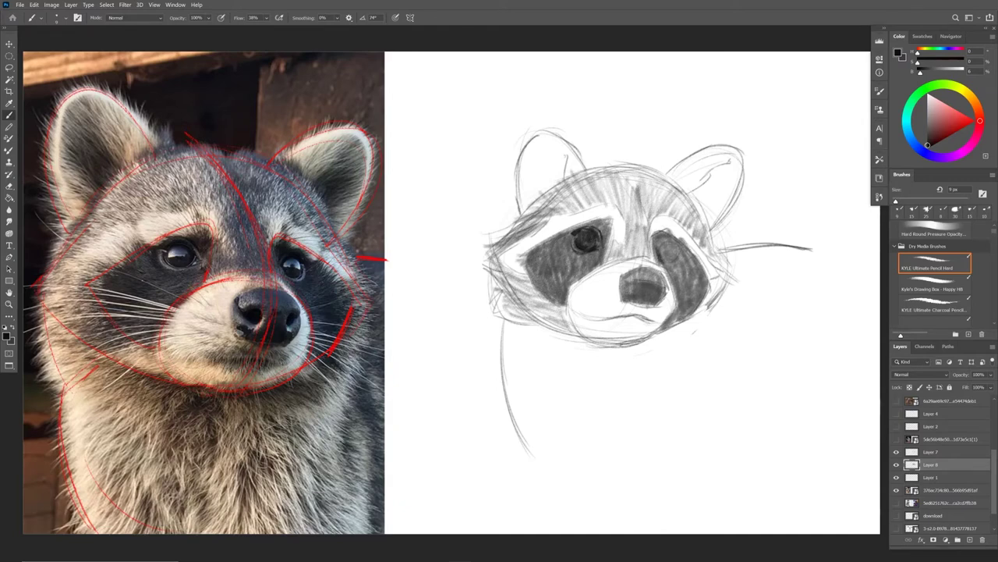
pyautogui.moveTo(663, 247)
pyautogui.mouseDown()
pyautogui.moveTo(674, 258)
pyautogui.moveTo(676, 245)
pyautogui.moveTo(667, 259)
pyautogui.moveTo(666, 236)
pyautogui.moveTo(681, 249)
pyautogui.moveTo(662, 323)
pyautogui.mouseUp()
pyautogui.moveTo(599, 266)
pyautogui.mouseDown()
pyautogui.moveTo(569, 309)
pyautogui.moveTo(610, 236)
pyautogui.moveTo(590, 212)
pyautogui.mouseUp()
pyautogui.moveTo(653, 243); pyautogui.dragTo(682, 228)
pyautogui.moveTo(640, 282)
pyautogui.mouseDown()
pyautogui.moveTo(624, 293)
pyautogui.moveTo(651, 304)
pyautogui.moveTo(669, 293)
pyautogui.moveTo(627, 298)
pyautogui.moveTo(650, 304)
pyautogui.moveTo(640, 318)
pyautogui.moveTo(690, 311)
pyautogui.moveTo(668, 325)
pyautogui.mouseUp()
pyautogui.moveTo(530, 267); pyautogui.dragTo(552, 298)
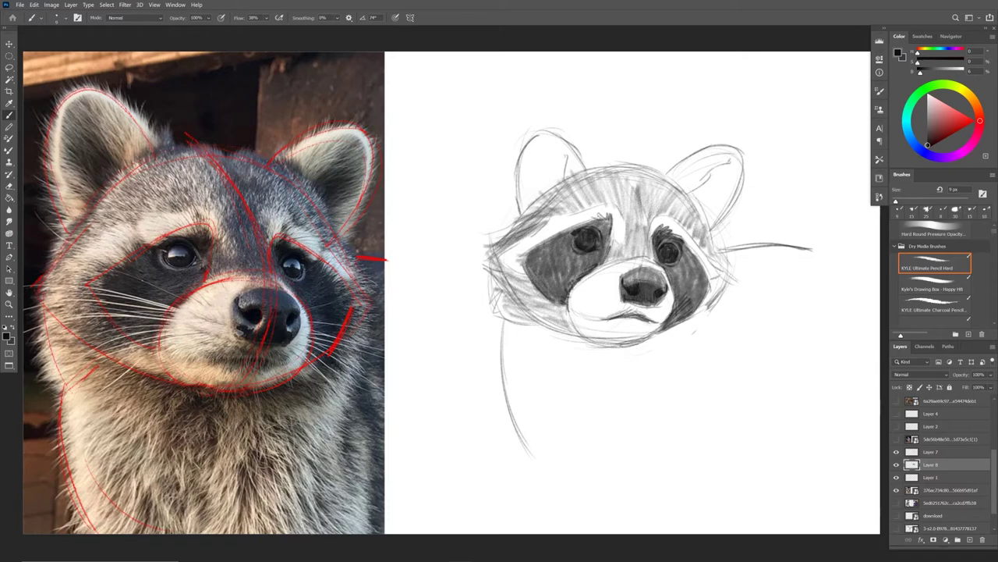
# Step: Shade the insides of both ears with dark pencil strokes
pyautogui.moveTo(526, 204)
pyautogui.mouseDown()
pyautogui.moveTo(540, 150)
pyautogui.moveTo(563, 148)
pyautogui.mouseUp()
pyautogui.moveTo(534, 184); pyautogui.dragTo(552, 143)
pyautogui.moveTo(695, 200); pyautogui.dragTo(727, 162)
pyautogui.moveTo(693, 227)
pyautogui.mouseDown()
pyautogui.moveTo(728, 188)
pyautogui.moveTo(736, 162)
pyautogui.moveTo(675, 189)
pyautogui.moveTo(688, 198)
pyautogui.mouseUp()
# Step: Add small light-grey highlights to both eyes and the nose with a finer pencil
pyautogui.click(928, 100)
pyautogui.press('[')
pyautogui.press('[')
pyautogui.press('[')
pyautogui.press('[')
pyautogui.moveTo(583, 235); pyautogui.dragTo(592, 232)
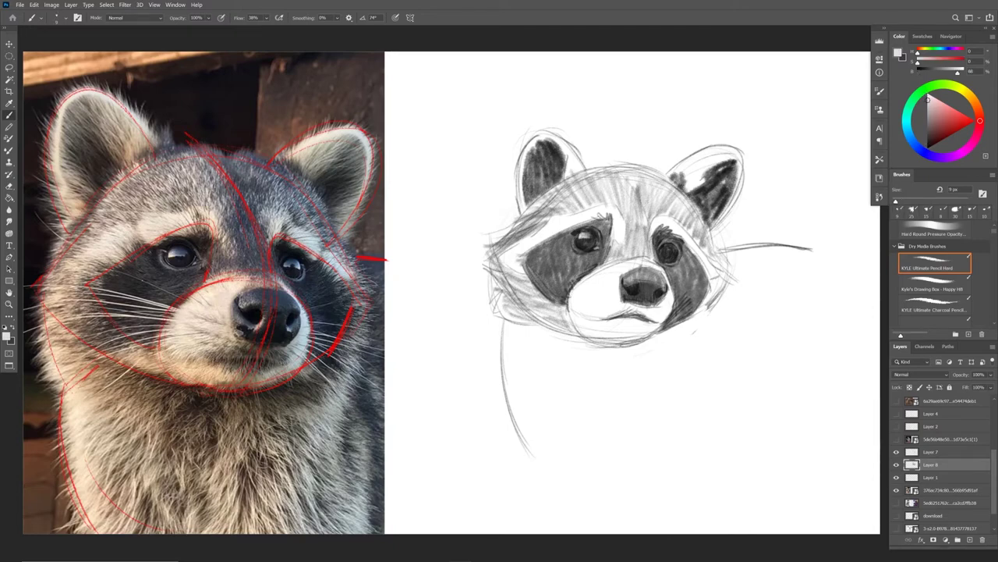
pyautogui.moveTo(663, 251)
pyautogui.mouseDown()
pyautogui.moveTo(672, 247)
pyautogui.moveTo(674, 264)
pyautogui.mouseUp()
pyautogui.moveTo(624, 282)
pyautogui.mouseDown()
pyautogui.moveTo(635, 279)
pyautogui.moveTo(636, 296)
pyautogui.moveTo(619, 290)
pyautogui.moveTo(639, 272)
pyautogui.mouseUp()
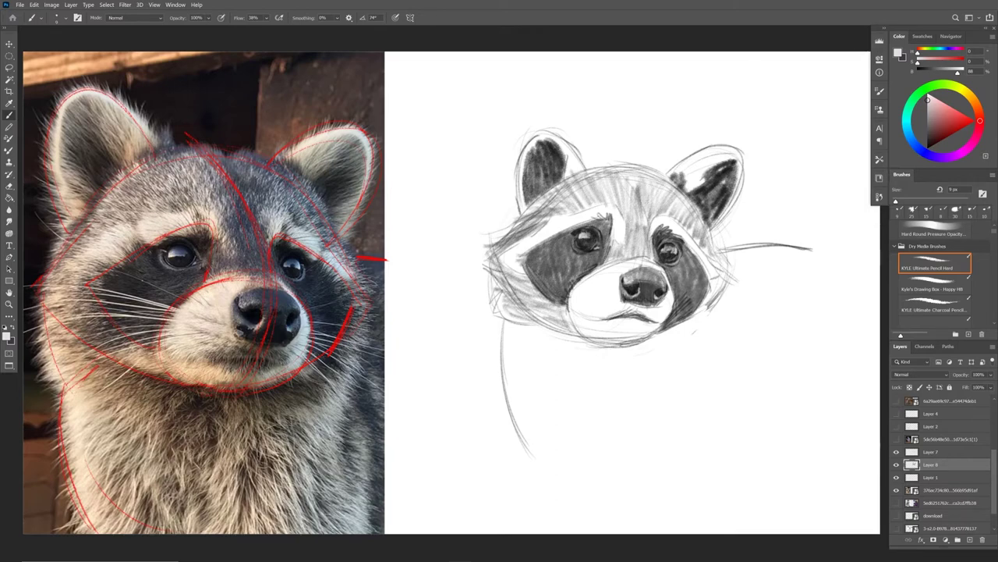
# Step: Shade the neck, chest and shoulder fur beneath the head with broad strokes of a dark grey 40 px pencil
pyautogui.click(927, 131)
pyautogui.press(']')
pyautogui.press(']')
pyautogui.press(']')
pyautogui.press(']')
pyautogui.press(']')
pyautogui.press(']')
pyautogui.press(']')
pyautogui.moveTo(507, 326)
pyautogui.mouseDown()
pyautogui.moveTo(508, 361)
pyautogui.moveTo(656, 342)
pyautogui.mouseUp()
pyautogui.moveTo(555, 348)
pyautogui.mouseDown()
pyautogui.moveTo(569, 375)
pyautogui.moveTo(562, 390)
pyautogui.moveTo(609, 390)
pyautogui.moveTo(780, 249)
pyautogui.moveTo(717, 351)
pyautogui.moveTo(624, 421)
pyautogui.moveTo(546, 425)
pyautogui.moveTo(534, 445)
pyautogui.moveTo(600, 406)
pyautogui.moveTo(577, 351)
pyautogui.moveTo(616, 367)
pyautogui.moveTo(737, 281)
pyautogui.moveTo(663, 359)
pyautogui.moveTo(773, 261)
pyautogui.mouseUp()
pyautogui.moveTo(616, 365); pyautogui.dragTo(602, 423)
pyautogui.moveTo(646, 376); pyautogui.dragTo(629, 409)
pyautogui.moveTo(666, 351); pyautogui.dragTo(655, 400)
pyautogui.moveTo(708, 344); pyautogui.dragTo(701, 384)
# Step: Erase the stray construction lines crossing the muzzle around the nose and mouth
pyautogui.click(928, 478)
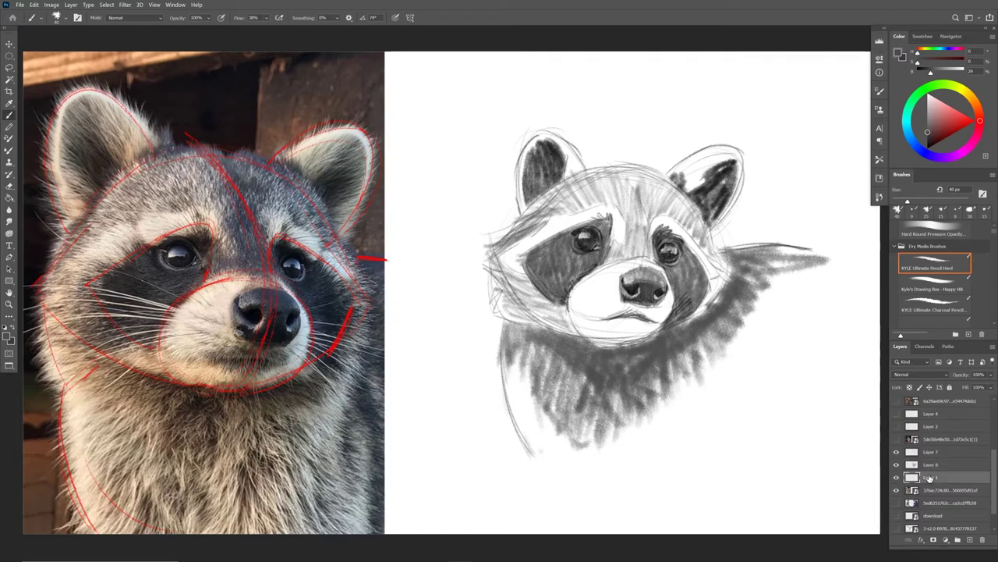
pyautogui.click(931, 452)
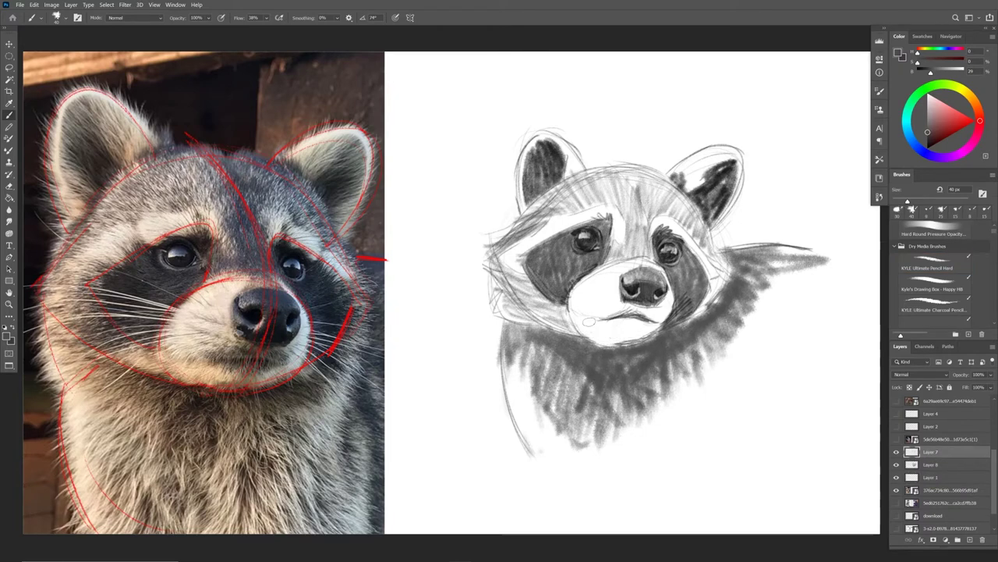
pyautogui.moveTo(633, 266); pyautogui.dragTo(652, 256)
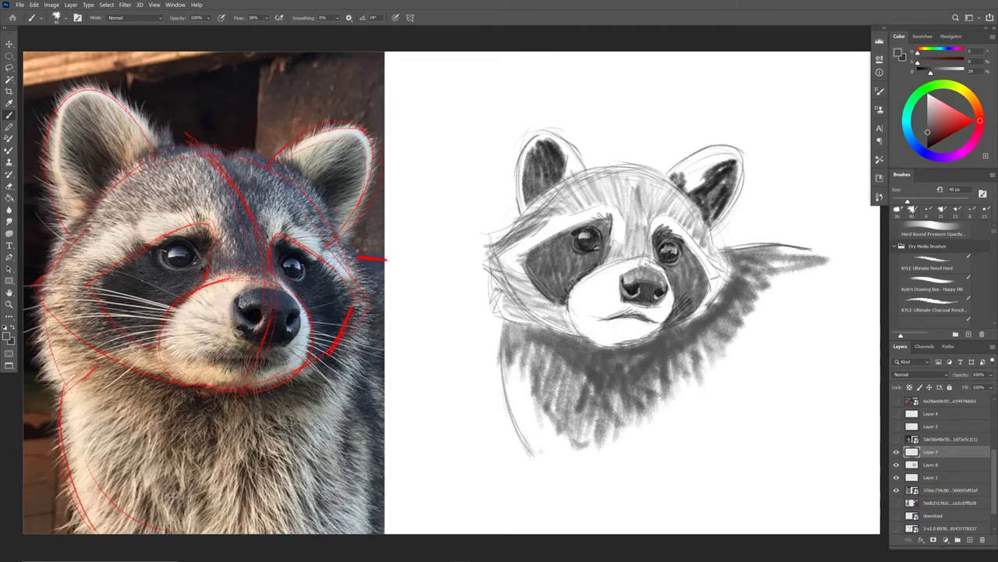
# Step: Draw the whiskers with a fine KYLE Ultimate Pencil Hard, dark beyond the cheek and white across the mask patches
pyautogui.click(935, 265)
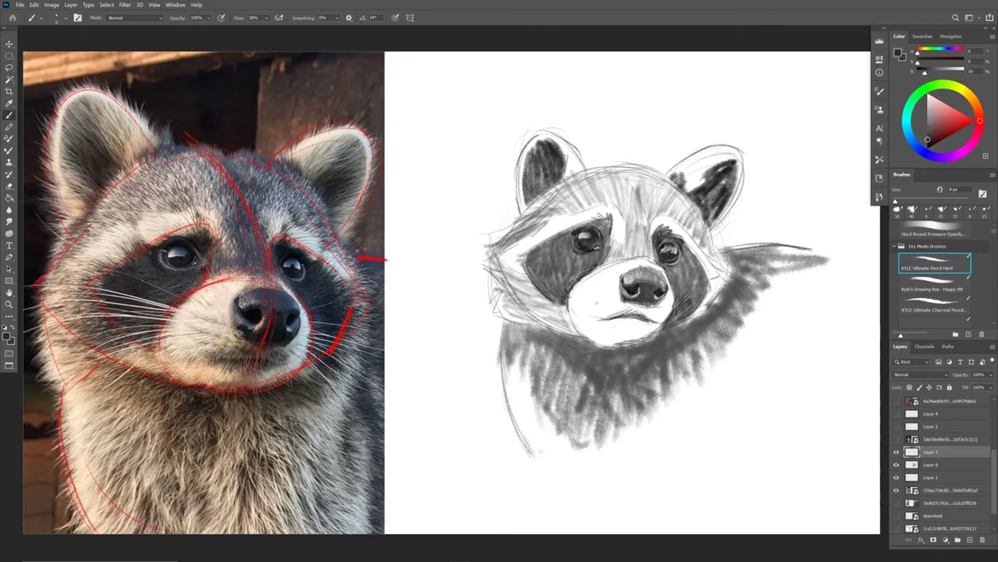
pyautogui.moveTo(707, 274); pyautogui.dragTo(804, 271)
pyautogui.click(928, 95)
pyautogui.press('[')
pyautogui.moveTo(587, 273)
pyautogui.mouseDown()
pyautogui.moveTo(536, 256)
pyautogui.moveTo(531, 276)
pyautogui.mouseUp()
pyautogui.moveTo(568, 291)
pyautogui.mouseDown()
pyautogui.moveTo(527, 286)
pyautogui.moveTo(529, 295)
pyautogui.mouseUp()
pyautogui.moveTo(673, 292)
pyautogui.mouseDown()
pyautogui.moveTo(763, 274)
pyautogui.moveTo(734, 321)
pyautogui.mouseUp()
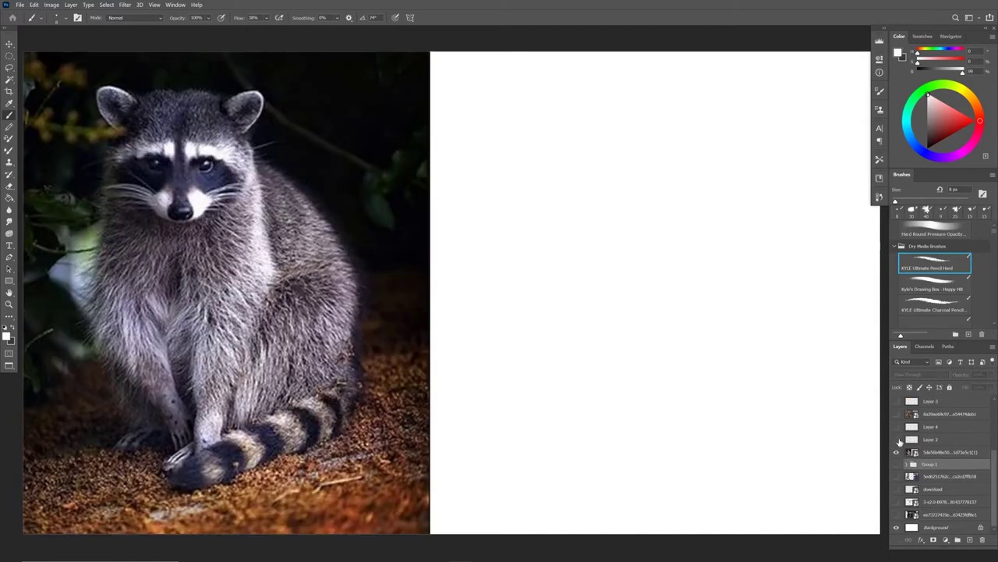
# Step: Show the red tracing and blue proportion guides over the seated raccoon photo, and add a new layer for the sketch
pyautogui.click(897, 444)
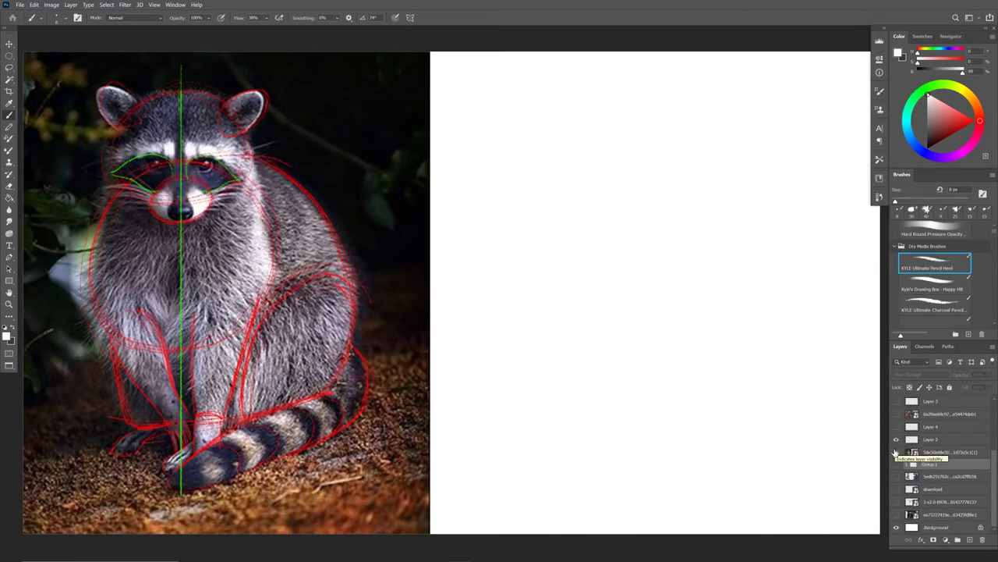
pyautogui.click(896, 453)
pyautogui.click(896, 453)
pyautogui.click(897, 426)
pyautogui.press('x')
pyautogui.hotkey('ctrl', 'shift', 'alt', 'n')
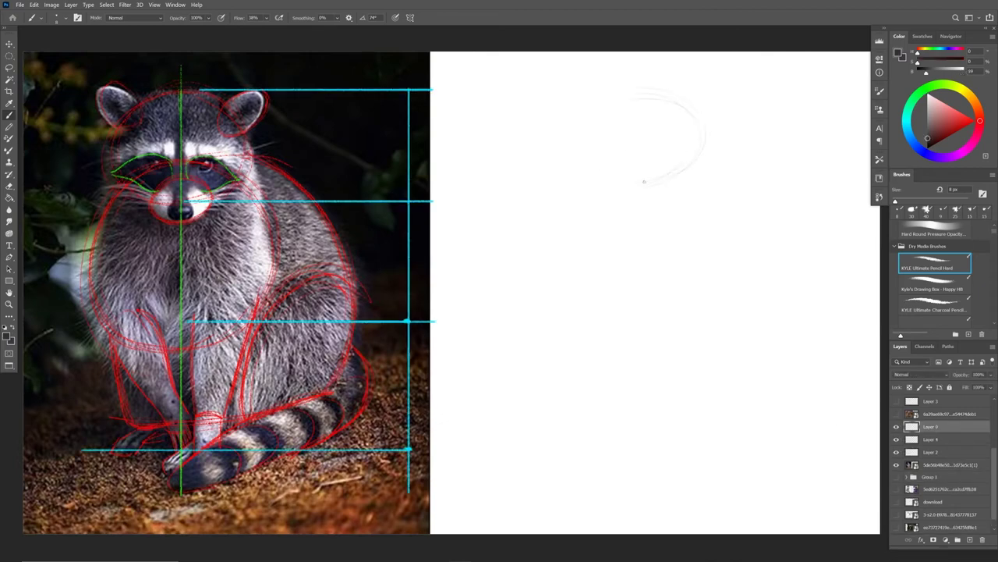
# Step: Sketch a wide head ellipse and a straight vertical centre line running from it to the figure's base
pyautogui.moveTo(705, 149); pyautogui.dragTo(624, 187)
pyautogui.moveTo(593, 106)
pyautogui.mouseDown()
pyautogui.moveTo(616, 177)
pyautogui.moveTo(675, 182)
pyautogui.mouseUp()
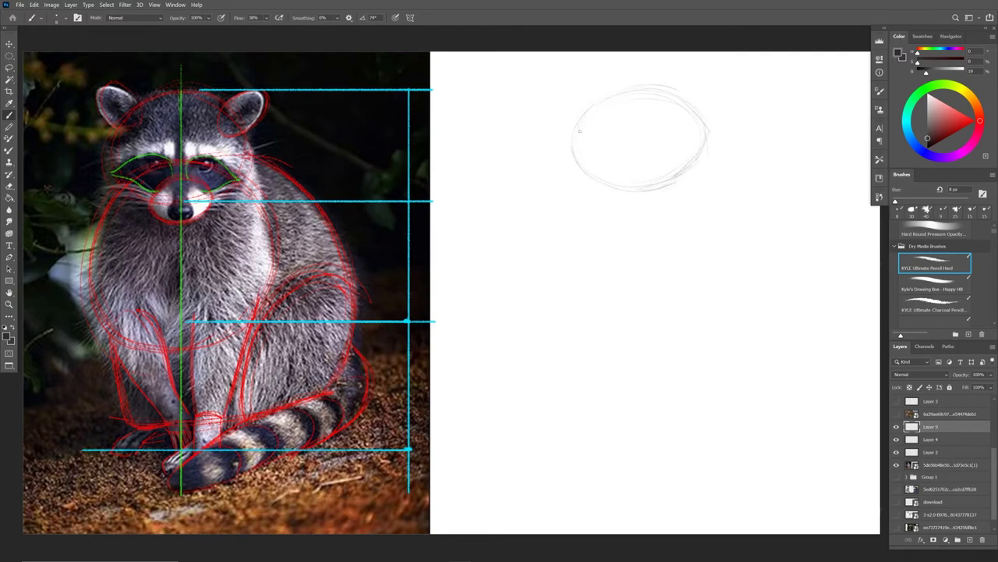
pyautogui.moveTo(642, 92); pyautogui.dragTo(639, 293)
pyautogui.keyDown('shift'); pyautogui.click(639, 493); pyautogui.keyUp('shift')
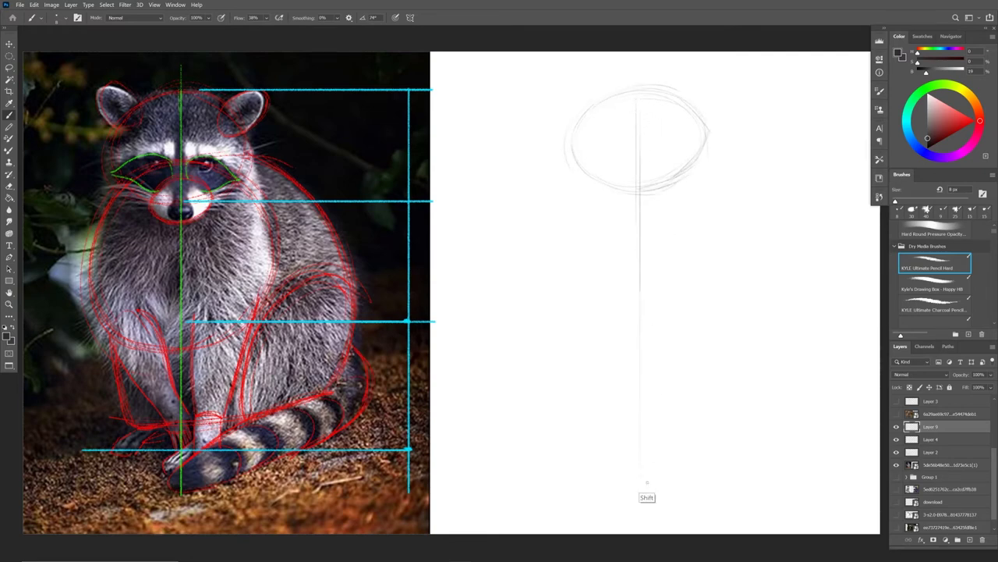
pyautogui.moveTo(613, 89)
pyautogui.mouseDown()
pyautogui.moveTo(693, 101)
pyautogui.moveTo(708, 152)
pyautogui.moveTo(576, 131)
pyautogui.mouseUp()
pyautogui.moveTo(603, 187)
pyautogui.mouseDown()
pyautogui.moveTo(651, 197)
pyautogui.moveTo(698, 163)
pyautogui.mouseUp()
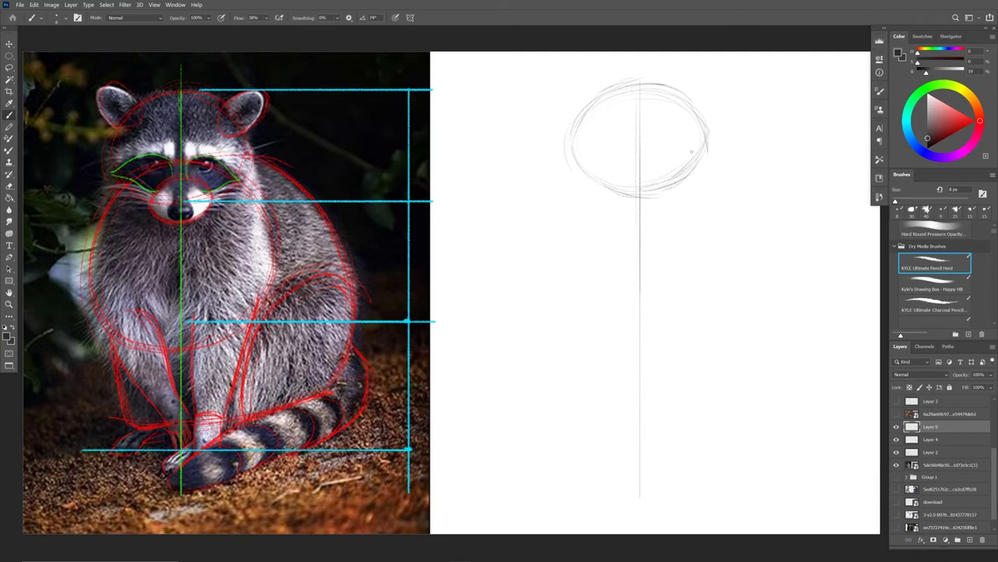
# Step: Mark the body proportions along the centre line and sketch the muzzle circle at the lower edge of the head
pyautogui.moveTo(636, 303); pyautogui.dragTo(648, 302)
pyautogui.moveTo(635, 419); pyautogui.dragTo(647, 418)
pyautogui.moveTo(628, 171)
pyautogui.mouseDown()
pyautogui.moveTo(664, 170)
pyautogui.moveTo(672, 191)
pyautogui.moveTo(627, 189)
pyautogui.moveTo(640, 206)
pyautogui.moveTo(665, 173)
pyautogui.moveTo(610, 187)
pyautogui.moveTo(643, 204)
pyautogui.moveTo(619, 171)
pyautogui.moveTo(653, 167)
pyautogui.moveTo(651, 197)
pyautogui.moveTo(611, 194)
pyautogui.moveTo(648, 205)
pyautogui.mouseUp()
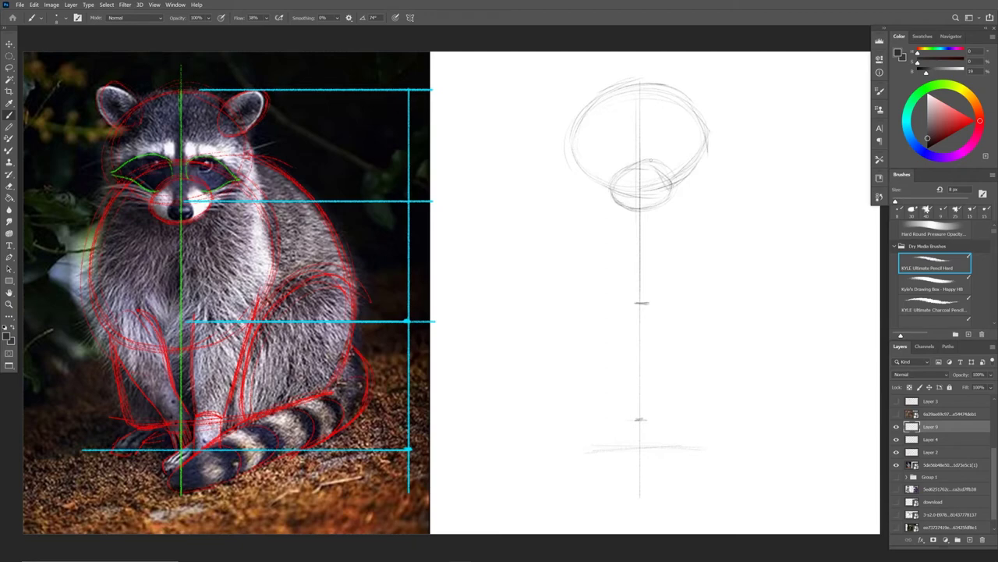
# Step: Sketch a large upright chest oval overlapping the lower part of the head
pyautogui.moveTo(572, 142)
pyautogui.mouseDown()
pyautogui.moveTo(577, 166)
pyautogui.moveTo(565, 142)
pyautogui.moveTo(680, 92)
pyautogui.moveTo(698, 167)
pyautogui.mouseUp()
pyautogui.moveTo(555, 268); pyautogui.dragTo(585, 317)
pyautogui.moveTo(576, 184)
pyautogui.mouseDown()
pyautogui.moveTo(552, 261)
pyautogui.moveTo(563, 307)
pyautogui.mouseUp()
pyautogui.moveTo(582, 171); pyautogui.dragTo(610, 150)
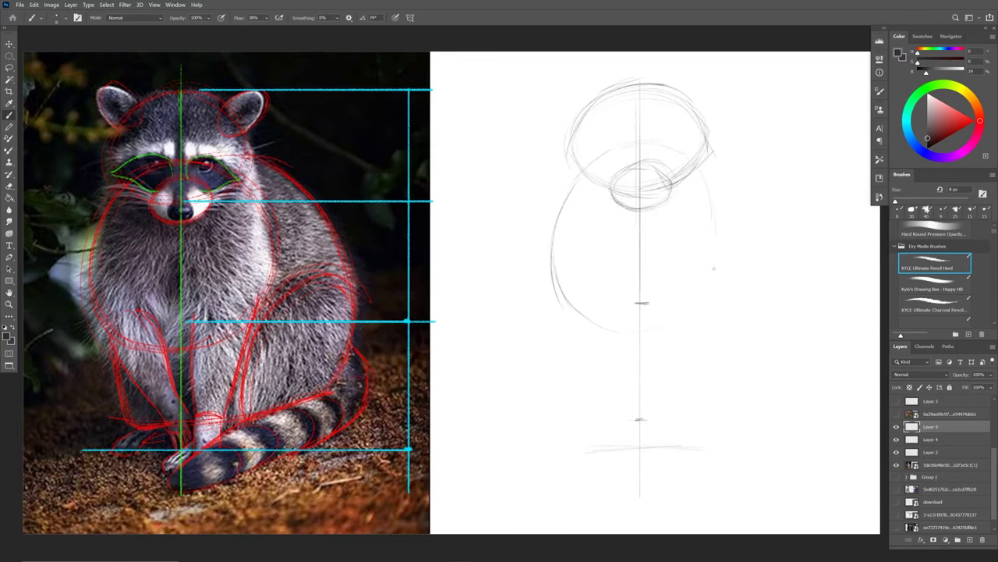
pyautogui.moveTo(621, 327); pyautogui.dragTo(673, 326)
pyautogui.moveTo(706, 175)
pyautogui.mouseDown()
pyautogui.moveTo(711, 306)
pyautogui.moveTo(680, 334)
pyautogui.moveTo(698, 319)
pyautogui.moveTo(635, 145)
pyautogui.moveTo(576, 312)
pyautogui.mouseUp()
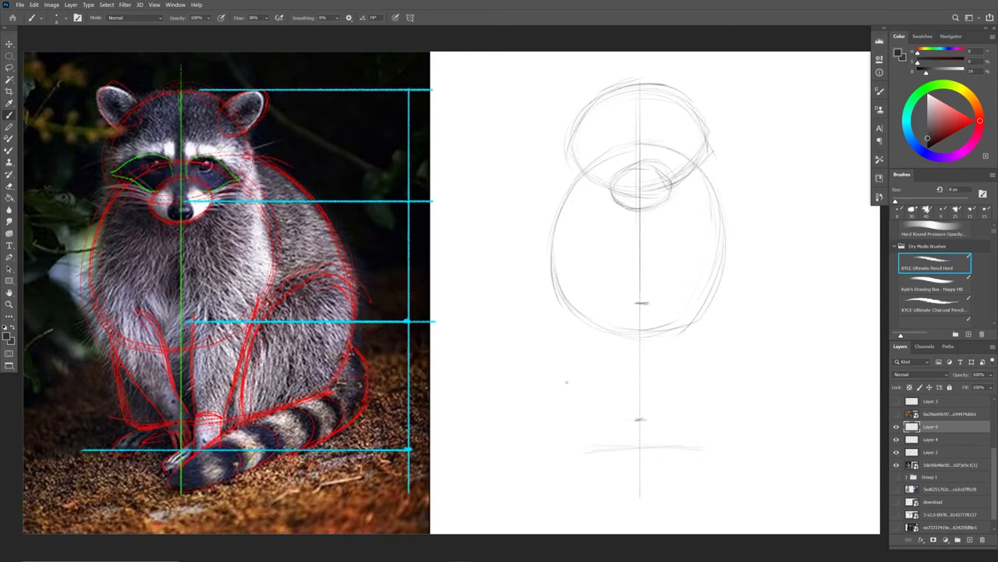
# Step: Sketch the body's straight side, its base line and the rounded back curving down to the rump
pyautogui.moveTo(565, 313)
pyautogui.mouseDown()
pyautogui.moveTo(586, 402)
pyautogui.moveTo(575, 388)
pyautogui.moveTo(683, 401)
pyautogui.mouseUp()
pyautogui.moveTo(775, 183)
pyautogui.mouseDown()
pyautogui.moveTo(800, 242)
pyautogui.moveTo(795, 287)
pyautogui.moveTo(758, 387)
pyautogui.mouseUp()
pyautogui.moveTo(784, 330); pyautogui.dragTo(745, 392)
pyautogui.moveTo(763, 178); pyautogui.dragTo(774, 366)
pyautogui.moveTo(791, 312); pyautogui.dragTo(746, 406)
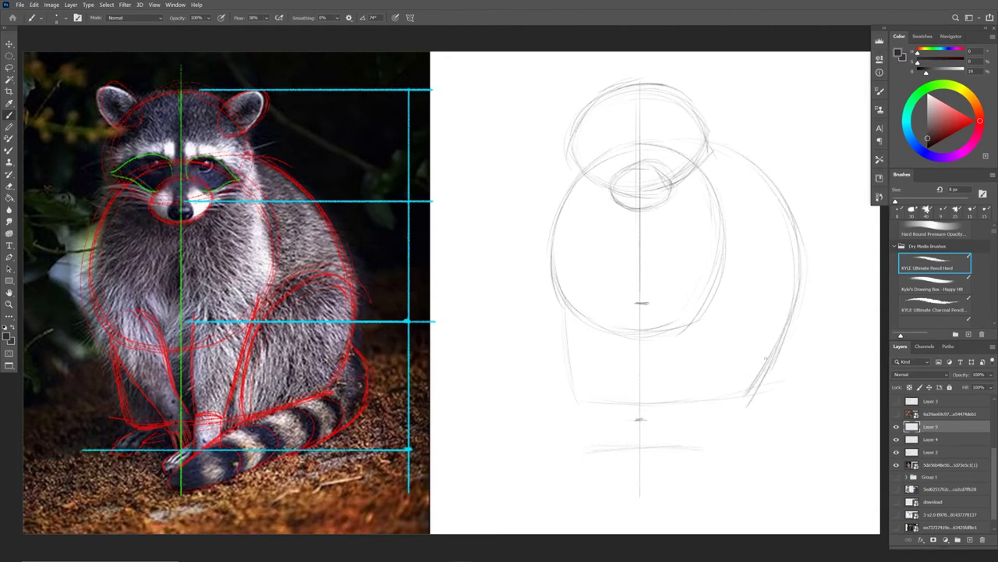
pyautogui.moveTo(797, 254); pyautogui.dragTo(761, 385)
pyautogui.moveTo(791, 324); pyautogui.dragTo(761, 392)
pyautogui.moveTo(794, 295); pyautogui.dragTo(757, 391)
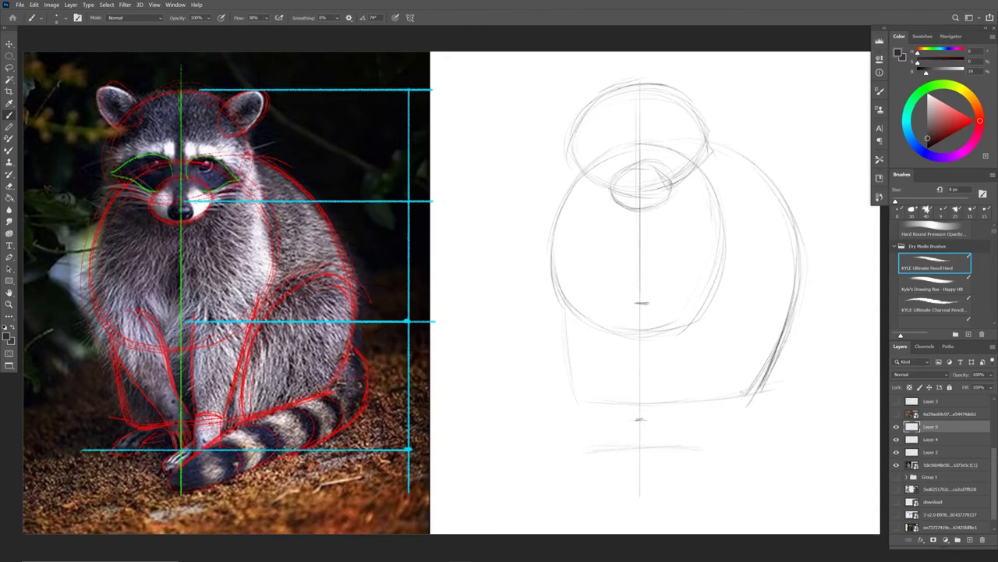
# Step: Strengthen the body's base line, its straight side and the lower curve of the chest oval
pyautogui.moveTo(596, 409); pyautogui.dragTo(699, 402)
pyautogui.moveTo(564, 405); pyautogui.dragTo(749, 390)
pyautogui.moveTo(569, 298)
pyautogui.mouseDown()
pyautogui.moveTo(566, 409)
pyautogui.moveTo(569, 400)
pyautogui.mouseUp()
pyautogui.moveTo(713, 239); pyautogui.dragTo(655, 329)
pyautogui.moveTo(726, 218); pyautogui.dragTo(685, 324)
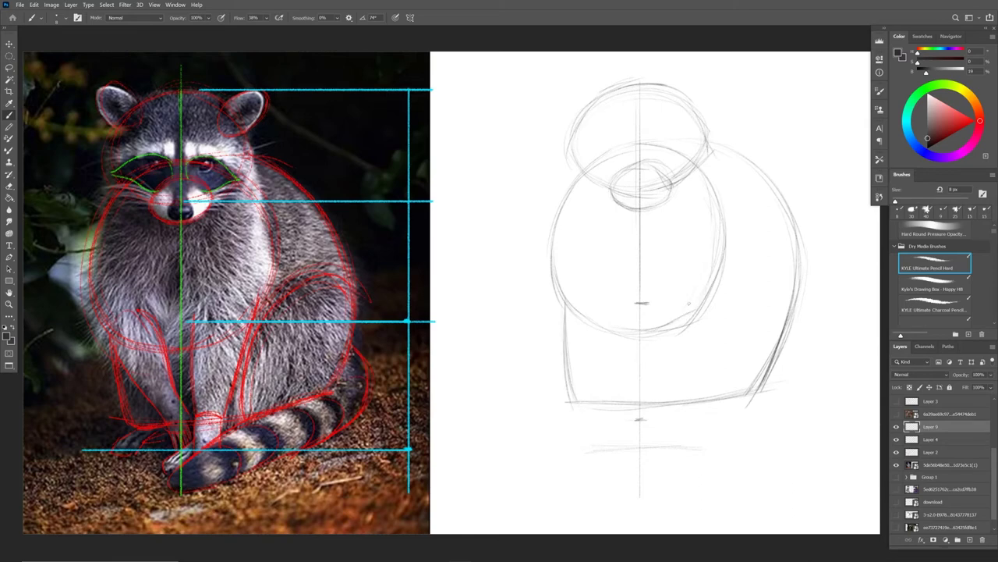
# Step: Sketch the hind thigh's curve and the outline of the tail wrapping around in front of the body
pyautogui.moveTo(780, 262)
pyautogui.mouseDown()
pyautogui.moveTo(700, 305)
pyautogui.moveTo(689, 394)
pyautogui.mouseUp()
pyautogui.moveTo(713, 296); pyautogui.dragTo(685, 390)
pyautogui.moveTo(793, 332)
pyautogui.mouseDown()
pyautogui.moveTo(806, 348)
pyautogui.moveTo(792, 406)
pyautogui.mouseUp()
pyautogui.moveTo(807, 350); pyautogui.dragTo(768, 440)
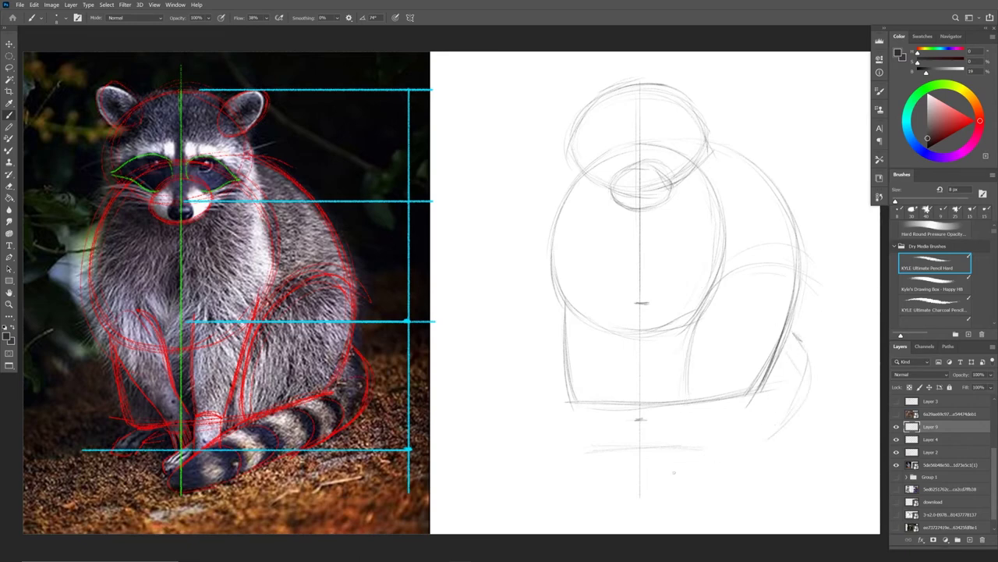
pyautogui.moveTo(637, 446)
pyautogui.mouseDown()
pyautogui.moveTo(614, 462)
pyautogui.moveTo(729, 468)
pyautogui.mouseUp()
pyautogui.moveTo(772, 400); pyautogui.dragTo(699, 421)
pyautogui.moveTo(795, 386); pyautogui.dragTo(657, 431)
pyautogui.moveTo(717, 401)
pyautogui.mouseDown()
pyautogui.moveTo(629, 427)
pyautogui.moveTo(612, 456)
pyautogui.mouseUp()
pyautogui.moveTo(611, 456); pyautogui.dragTo(725, 461)
# Step: Sketch the front leg beside the thigh, with both edges tapering to a rounded wrist above the tail
pyautogui.moveTo(686, 354)
pyautogui.mouseDown()
pyautogui.moveTo(683, 396)
pyautogui.moveTo(670, 409)
pyautogui.mouseUp()
pyautogui.moveTo(710, 285); pyautogui.dragTo(669, 397)
pyautogui.moveTo(683, 360); pyautogui.dragTo(668, 400)
pyautogui.moveTo(649, 312); pyautogui.dragTo(640, 390)
pyautogui.moveTo(644, 334)
pyautogui.mouseDown()
pyautogui.moveTo(646, 396)
pyautogui.moveTo(669, 397)
pyautogui.mouseUp()
pyautogui.moveTo(644, 363); pyautogui.dragTo(643, 432)
pyautogui.moveTo(671, 397); pyautogui.dragTo(669, 428)
pyautogui.moveTo(645, 393)
pyautogui.mouseDown()
pyautogui.moveTo(645, 436)
pyautogui.moveTo(643, 425)
pyautogui.mouseUp()
pyautogui.moveTo(645, 404); pyautogui.dragTo(670, 394)
pyautogui.moveTo(652, 347)
pyautogui.mouseDown()
pyautogui.moveTo(645, 396)
pyautogui.moveTo(645, 382)
pyautogui.mouseUp()
pyautogui.moveTo(649, 299); pyautogui.dragTo(642, 394)
pyautogui.moveTo(715, 270); pyautogui.dragTo(696, 328)
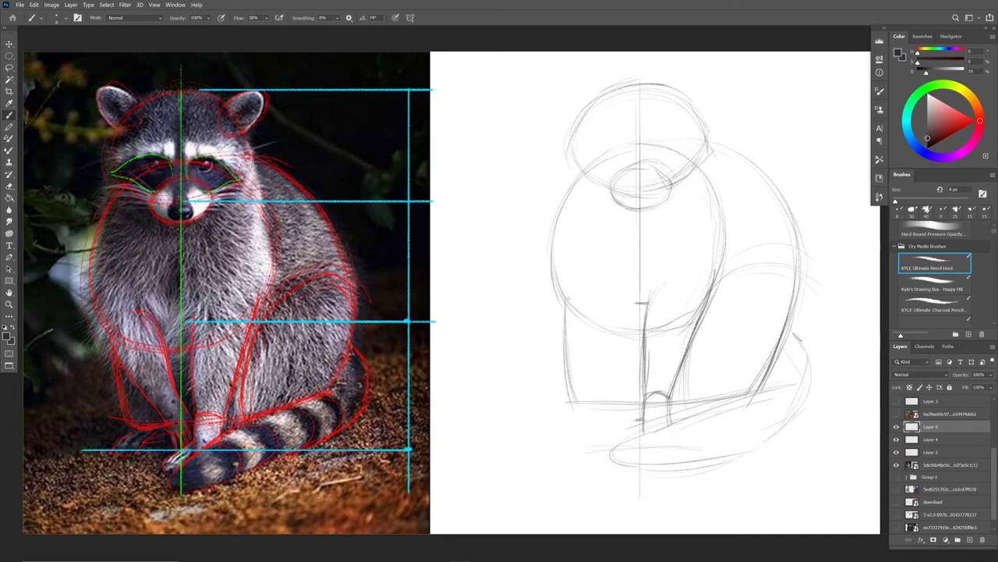
# Step: Sketch the other front leg slanting inward from the shoulder and the hind foot showing behind it
pyautogui.moveTo(611, 305)
pyautogui.mouseDown()
pyautogui.moveTo(612, 374)
pyautogui.moveTo(629, 404)
pyautogui.mouseUp()
pyautogui.moveTo(613, 349); pyautogui.dragTo(622, 385)
pyautogui.moveTo(597, 278); pyautogui.dragTo(614, 357)
pyautogui.moveTo(613, 327)
pyautogui.mouseDown()
pyautogui.moveTo(631, 404)
pyautogui.moveTo(607, 419)
pyautogui.moveTo(601, 399)
pyautogui.moveTo(604, 413)
pyautogui.mouseUp()
pyautogui.moveTo(590, 374); pyautogui.dragTo(596, 389)
pyautogui.moveTo(588, 367); pyautogui.dragTo(594, 383)
pyautogui.moveTo(561, 305); pyautogui.dragTo(585, 366)
pyautogui.moveTo(560, 284); pyautogui.dragTo(585, 273)
pyautogui.moveTo(606, 422)
pyautogui.mouseDown()
pyautogui.moveTo(615, 439)
pyautogui.moveTo(642, 426)
pyautogui.mouseUp()
pyautogui.moveTo(565, 339); pyautogui.dragTo(570, 403)
pyautogui.moveTo(567, 400)
pyautogui.mouseDown()
pyautogui.moveTo(606, 409)
pyautogui.moveTo(544, 418)
pyautogui.moveTo(557, 414)
pyautogui.moveTo(538, 429)
pyautogui.moveTo(561, 435)
pyautogui.moveTo(604, 414)
pyautogui.mouseUp()
pyautogui.moveTo(587, 420); pyautogui.dragTo(642, 419)
# Step: Refine the tail's outline and sketch curved ring guides along its length
pyautogui.moveTo(598, 444)
pyautogui.mouseDown()
pyautogui.moveTo(612, 432)
pyautogui.moveTo(610, 452)
pyautogui.moveTo(647, 470)
pyautogui.moveTo(719, 467)
pyautogui.moveTo(768, 442)
pyautogui.mouseUp()
pyautogui.moveTo(712, 457); pyautogui.dragTo(791, 419)
pyautogui.moveTo(616, 469)
pyautogui.mouseDown()
pyautogui.moveTo(703, 455)
pyautogui.moveTo(791, 422)
pyautogui.moveTo(797, 332)
pyautogui.mouseUp()
pyautogui.moveTo(618, 448)
pyautogui.mouseDown()
pyautogui.moveTo(669, 434)
pyautogui.moveTo(664, 463)
pyautogui.moveTo(709, 415)
pyautogui.mouseUp()
pyautogui.moveTo(744, 448); pyautogui.dragTo(727, 410)
pyautogui.moveTo(771, 387)
pyautogui.mouseDown()
pyautogui.moveTo(801, 407)
pyautogui.moveTo(790, 417)
pyautogui.moveTo(805, 373)
pyautogui.mouseUp()
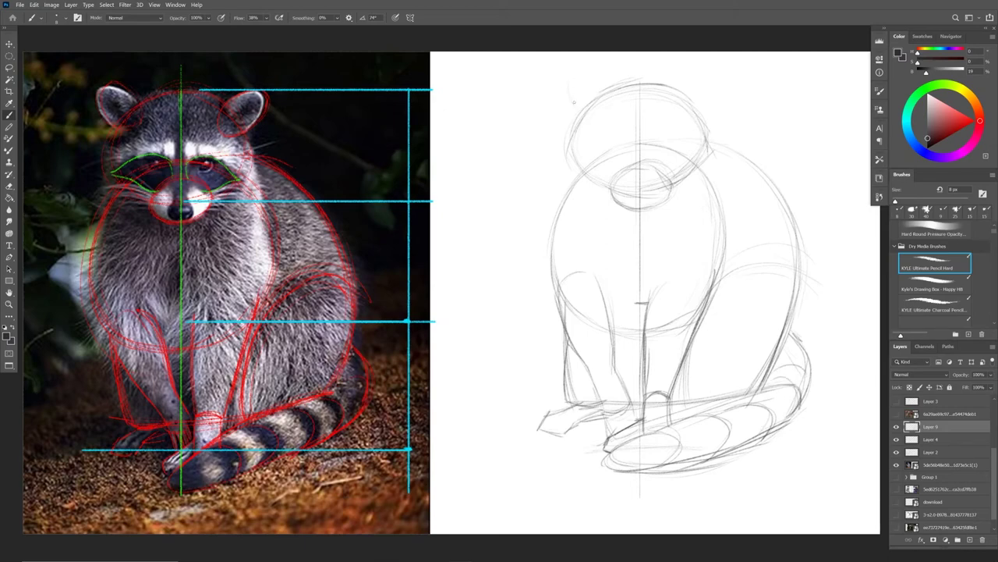
# Step: Sketch two rounded ears on the upper corners of the head ellipse
pyautogui.moveTo(573, 111)
pyautogui.mouseDown()
pyautogui.moveTo(565, 85)
pyautogui.moveTo(599, 81)
pyautogui.mouseUp()
pyautogui.moveTo(708, 108); pyautogui.dragTo(726, 78)
pyautogui.moveTo(683, 92)
pyautogui.mouseDown()
pyautogui.moveTo(706, 70)
pyautogui.moveTo(728, 76)
pyautogui.mouseUp()
pyautogui.moveTo(689, 82)
pyautogui.mouseDown()
pyautogui.moveTo(723, 75)
pyautogui.moveTo(705, 111)
pyautogui.mouseUp()
pyautogui.moveTo(601, 84); pyautogui.dragTo(564, 83)
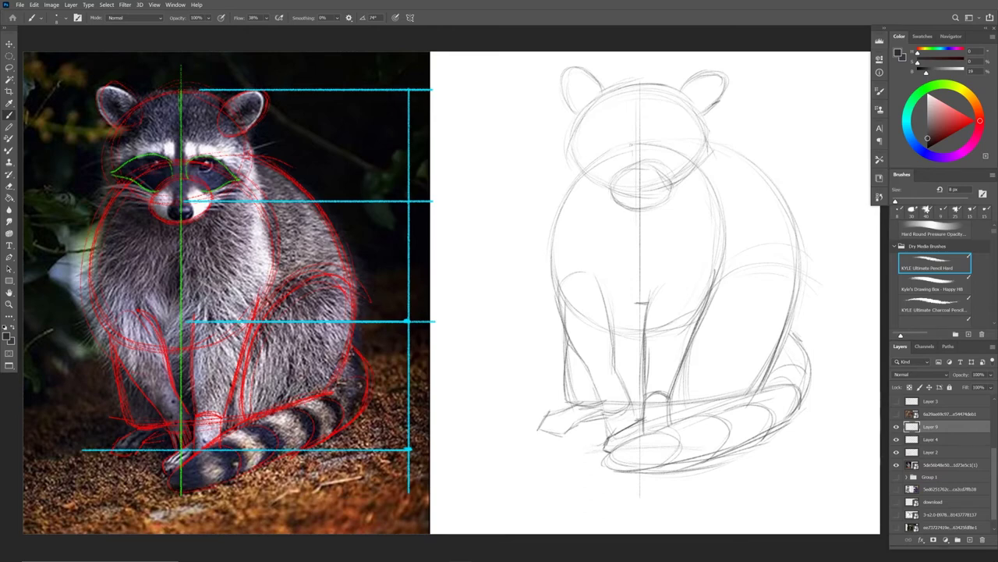
# Step: Sketch the slanted mask patches on both sides of the muzzle
pyautogui.moveTo(633, 159)
pyautogui.mouseDown()
pyautogui.moveTo(613, 130)
pyautogui.moveTo(589, 141)
pyautogui.moveTo(628, 146)
pyautogui.moveTo(599, 162)
pyautogui.moveTo(612, 175)
pyautogui.moveTo(574, 158)
pyautogui.mouseUp()
pyautogui.moveTo(584, 148)
pyautogui.mouseDown()
pyautogui.moveTo(606, 137)
pyautogui.moveTo(629, 161)
pyautogui.moveTo(600, 137)
pyautogui.moveTo(579, 149)
pyautogui.mouseUp()
pyautogui.moveTo(651, 140)
pyautogui.mouseDown()
pyautogui.moveTo(645, 162)
pyautogui.moveTo(679, 140)
pyautogui.moveTo(692, 160)
pyautogui.moveTo(667, 164)
pyautogui.mouseUp()
pyautogui.moveTo(673, 142); pyautogui.dragTo(698, 159)
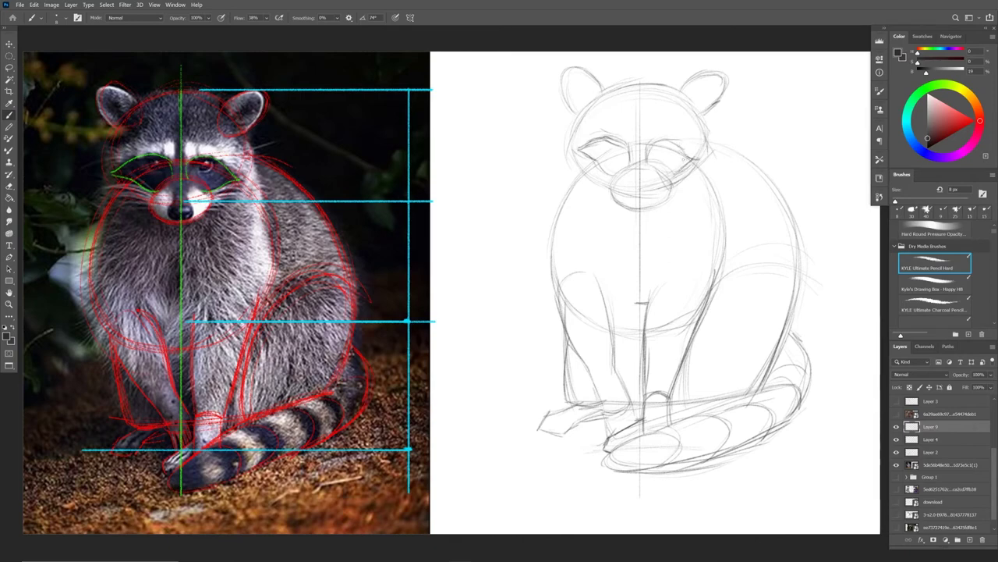
# Step: Lower the rough sketch layer's opacity to about 40% and add a new layer above it
pyautogui.click(991, 375)
pyautogui.moveTo(991, 387); pyautogui.dragTo(968, 392)
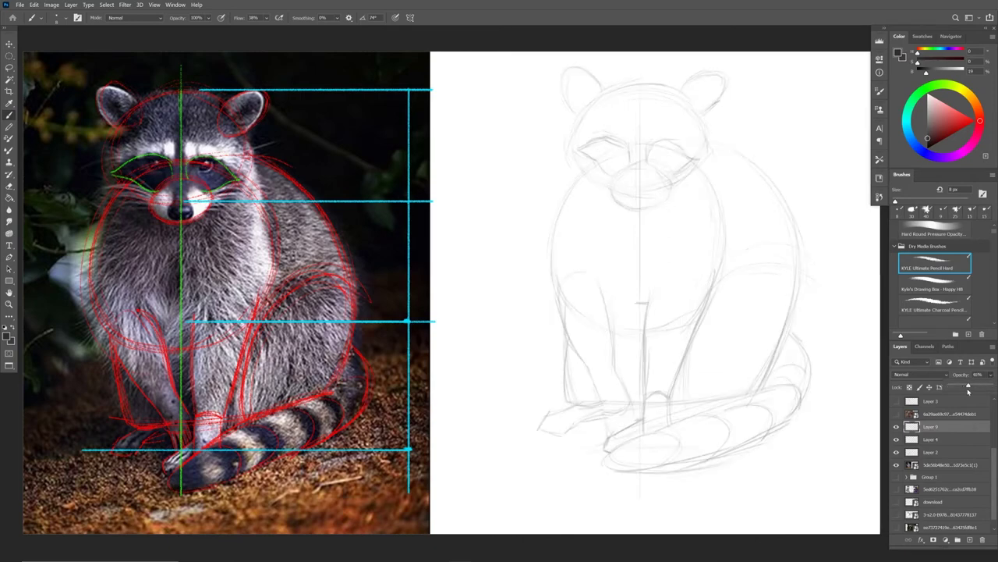
pyautogui.click(969, 539)
# Step: Draw the refined crown, cheek and chin outline of the head, hiding the red tracing on the photo
pyautogui.moveTo(646, 81)
pyautogui.mouseDown()
pyautogui.moveTo(601, 95)
pyautogui.moveTo(578, 116)
pyautogui.mouseUp()
pyautogui.moveTo(582, 113); pyautogui.dragTo(563, 148)
pyautogui.moveTo(576, 146)
pyautogui.mouseDown()
pyautogui.moveTo(567, 161)
pyautogui.moveTo(613, 195)
pyautogui.mouseUp()
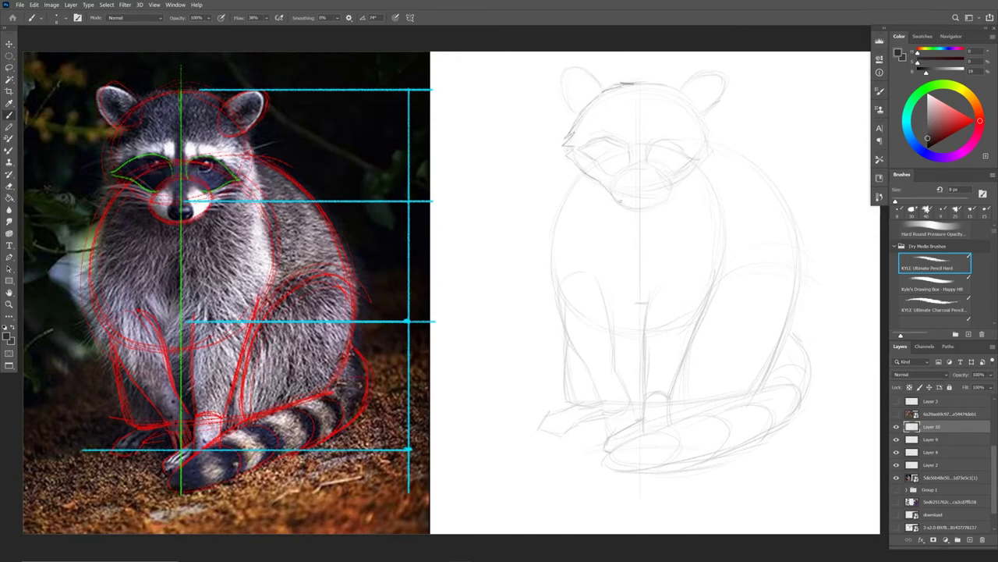
pyautogui.click(896, 464)
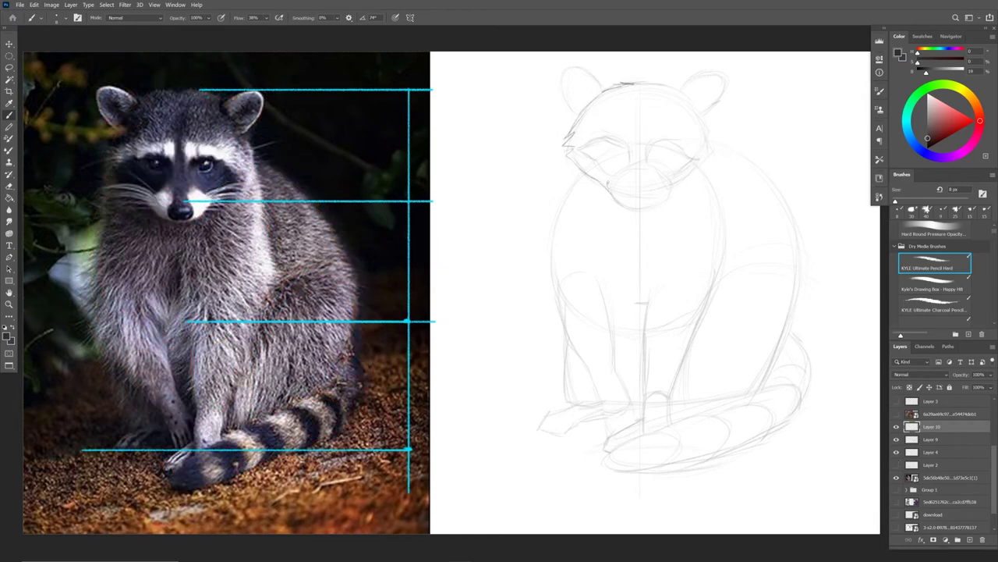
pyautogui.moveTo(609, 193)
pyautogui.mouseDown()
pyautogui.moveTo(650, 206)
pyautogui.moveTo(666, 193)
pyautogui.mouseUp()
pyautogui.moveTo(669, 187)
pyautogui.mouseDown()
pyautogui.moveTo(699, 165)
pyautogui.moveTo(704, 135)
pyautogui.mouseUp()
# Step: Draw the refined outlines of both ears where they join the crown
pyautogui.moveTo(596, 102); pyautogui.dragTo(582, 128)
pyautogui.moveTo(680, 92); pyautogui.dragTo(692, 111)
pyautogui.moveTo(659, 80)
pyautogui.mouseDown()
pyautogui.moveTo(691, 100)
pyautogui.moveTo(685, 86)
pyautogui.moveTo(722, 76)
pyautogui.moveTo(711, 116)
pyautogui.moveTo(693, 123)
pyautogui.moveTo(717, 100)
pyautogui.mouseUp()
pyautogui.moveTo(607, 97)
pyautogui.mouseDown()
pyautogui.moveTo(589, 71)
pyautogui.moveTo(567, 71)
pyautogui.moveTo(582, 119)
pyautogui.mouseUp()
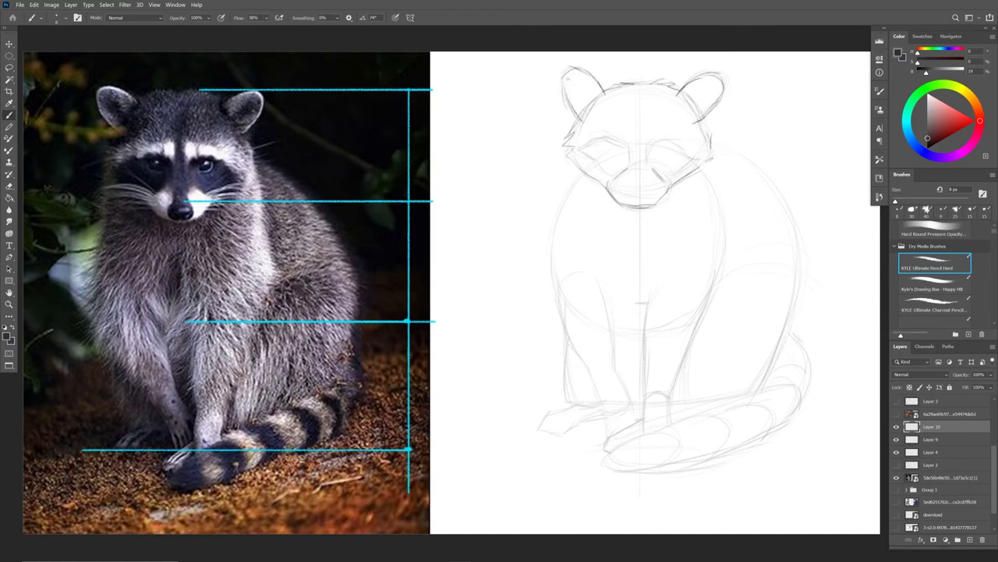
# Step: Draw the facial details: a dark nose, muzzle bridge, brow and mask edges, and the eyes
pyautogui.moveTo(589, 179)
pyautogui.mouseDown()
pyautogui.moveTo(613, 204)
pyautogui.moveTo(659, 204)
pyautogui.moveTo(673, 182)
pyautogui.moveTo(645, 202)
pyautogui.moveTo(656, 192)
pyautogui.moveTo(631, 191)
pyautogui.moveTo(649, 198)
pyautogui.moveTo(633, 188)
pyautogui.moveTo(647, 187)
pyautogui.moveTo(653, 167)
pyautogui.moveTo(634, 176)
pyautogui.moveTo(649, 187)
pyautogui.moveTo(630, 177)
pyautogui.mouseUp()
pyautogui.moveTo(662, 165); pyautogui.dragTo(646, 174)
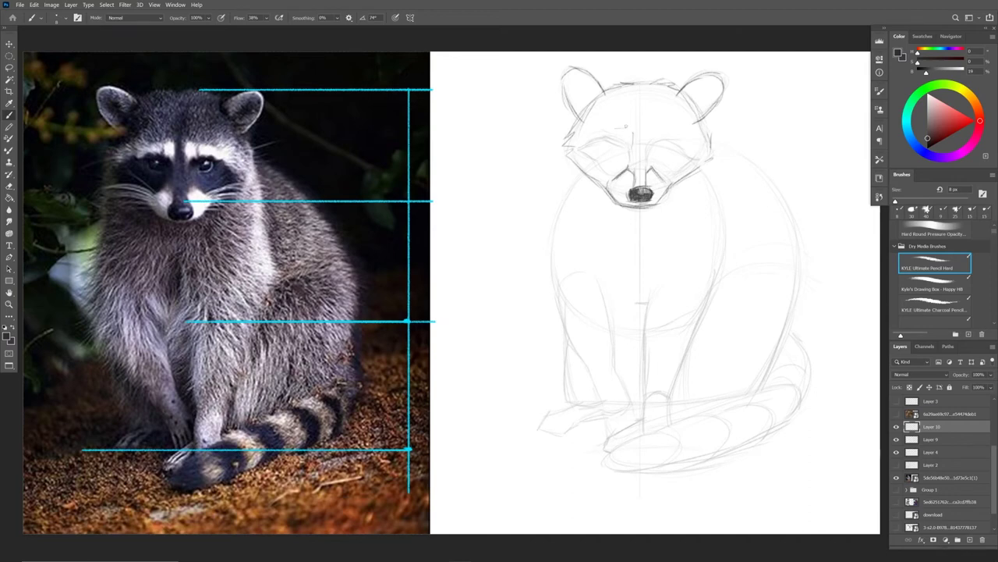
pyautogui.moveTo(627, 129); pyautogui.dragTo(584, 143)
pyautogui.moveTo(647, 146)
pyautogui.mouseDown()
pyautogui.moveTo(646, 131)
pyautogui.moveTo(679, 133)
pyautogui.moveTo(696, 153)
pyautogui.moveTo(697, 142)
pyautogui.mouseUp()
pyautogui.moveTo(629, 155)
pyautogui.mouseDown()
pyautogui.moveTo(607, 137)
pyautogui.moveTo(580, 146)
pyautogui.moveTo(598, 177)
pyautogui.mouseUp()
pyautogui.moveTo(653, 143)
pyautogui.mouseDown()
pyautogui.moveTo(672, 137)
pyautogui.moveTo(698, 163)
pyautogui.mouseUp()
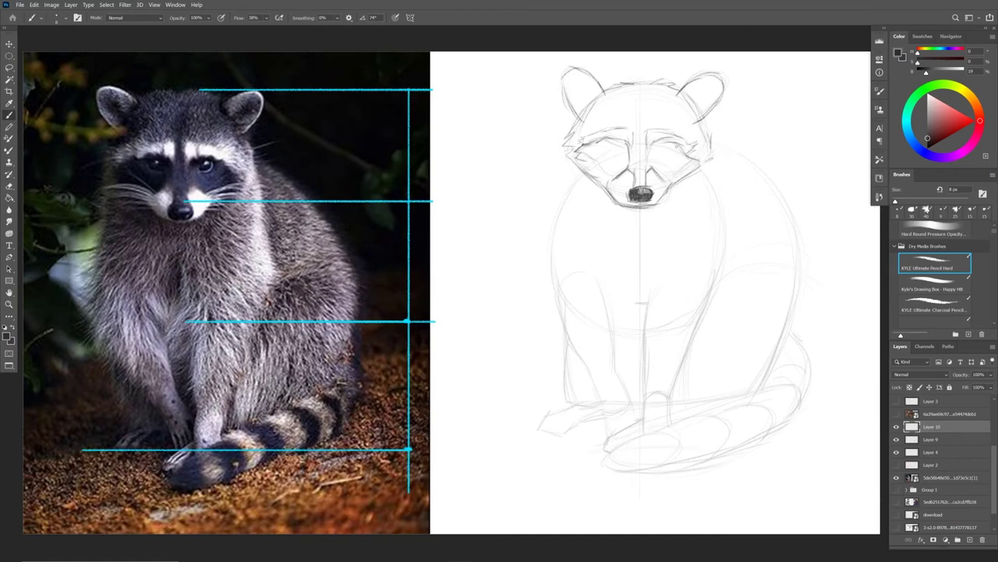
pyautogui.moveTo(647, 143); pyautogui.dragTo(648, 157)
pyautogui.moveTo(627, 172)
pyautogui.mouseDown()
pyautogui.moveTo(635, 186)
pyautogui.moveTo(653, 184)
pyautogui.moveTo(659, 167)
pyautogui.moveTo(611, 147)
pyautogui.moveTo(668, 155)
pyautogui.mouseUp()
# Step: Outline the furry neck, shoulder and outer edge of the front leg on the hind foot's side
pyautogui.moveTo(576, 142); pyautogui.dragTo(570, 195)
pyautogui.moveTo(574, 159); pyautogui.dragTo(555, 235)
pyautogui.moveTo(563, 197); pyautogui.dragTo(555, 262)
pyautogui.moveTo(562, 226)
pyautogui.mouseDown()
pyautogui.moveTo(546, 264)
pyautogui.moveTo(548, 304)
pyautogui.mouseUp()
pyautogui.moveTo(565, 203); pyautogui.dragTo(556, 335)
pyautogui.moveTo(549, 272)
pyautogui.mouseDown()
pyautogui.moveTo(556, 323)
pyautogui.moveTo(593, 379)
pyautogui.mouseUp()
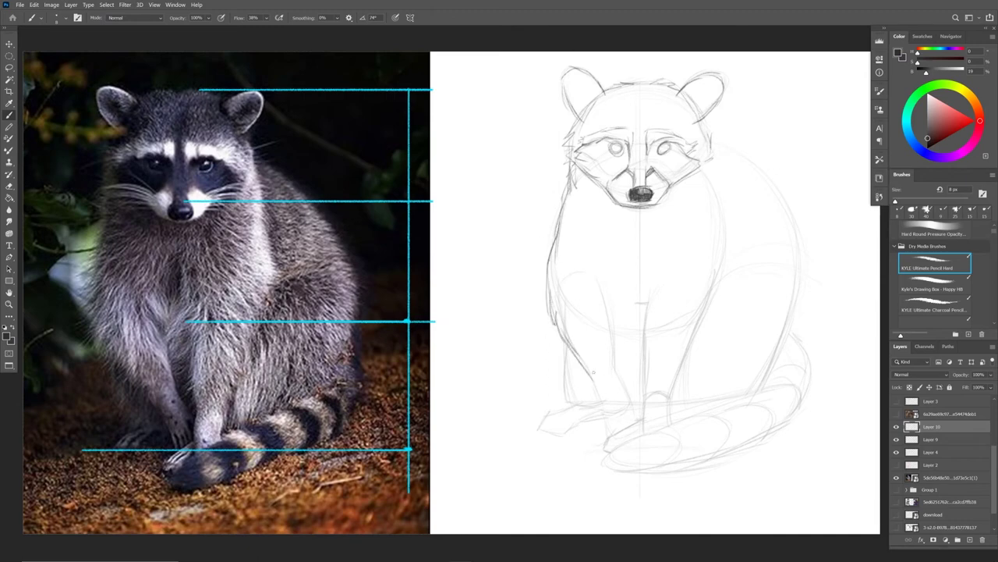
# Step: Finish that leg's inner edge and paw, and draw the furry flank and hind foot behind it
pyautogui.moveTo(597, 279)
pyautogui.mouseDown()
pyautogui.moveTo(611, 317)
pyautogui.moveTo(589, 324)
pyautogui.moveTo(622, 401)
pyautogui.moveTo(592, 371)
pyautogui.moveTo(601, 404)
pyautogui.moveTo(623, 400)
pyautogui.moveTo(587, 399)
pyautogui.moveTo(609, 402)
pyautogui.moveTo(616, 424)
pyautogui.moveTo(612, 412)
pyautogui.moveTo(627, 427)
pyautogui.mouseUp()
pyautogui.moveTo(618, 412); pyautogui.dragTo(613, 435)
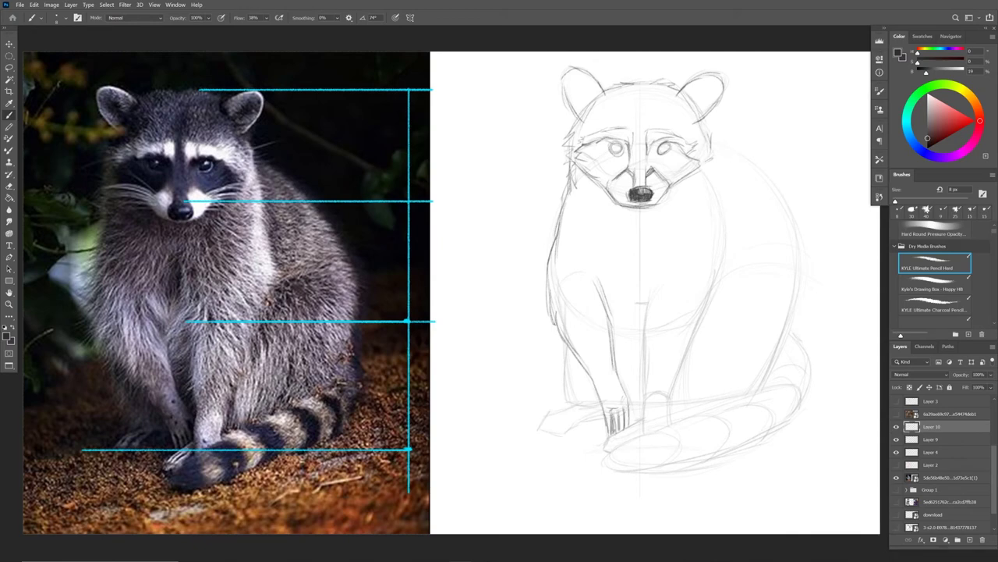
pyautogui.moveTo(560, 338); pyautogui.dragTo(558, 394)
pyautogui.moveTo(552, 359)
pyautogui.mouseDown()
pyautogui.moveTo(567, 406)
pyautogui.moveTo(589, 399)
pyautogui.moveTo(606, 410)
pyautogui.moveTo(539, 431)
pyautogui.mouseUp()
# Step: Hide the blue proportion guides and outline the second front leg, the furry chest side and the start of the back
pyautogui.click(896, 452)
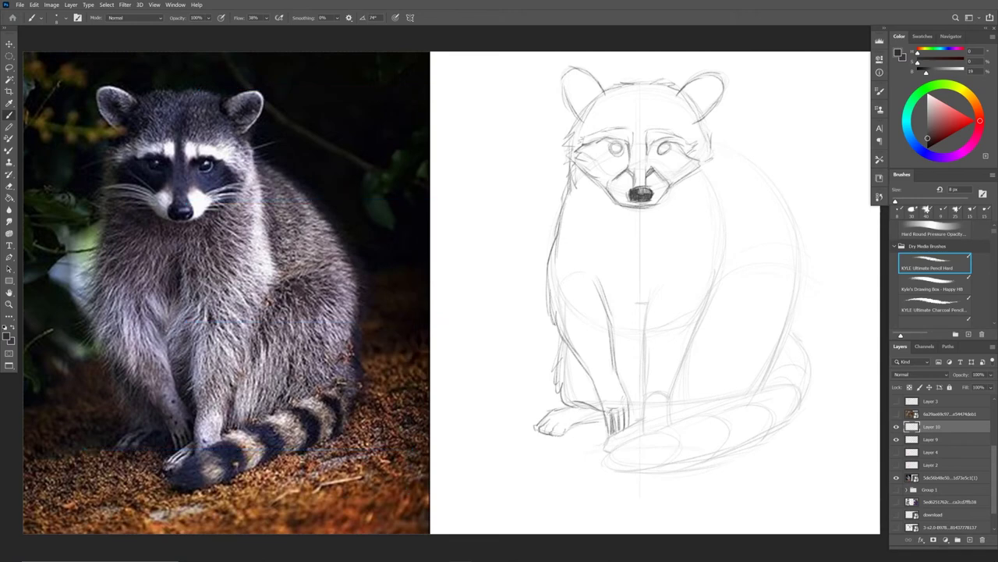
pyautogui.moveTo(646, 300)
pyautogui.mouseDown()
pyautogui.moveTo(638, 345)
pyautogui.moveTo(673, 373)
pyautogui.moveTo(662, 388)
pyautogui.moveTo(703, 298)
pyautogui.moveTo(695, 333)
pyautogui.moveTo(718, 288)
pyautogui.mouseUp()
pyautogui.moveTo(713, 164); pyautogui.dragTo(722, 231)
pyautogui.moveTo(716, 195)
pyautogui.mouseDown()
pyautogui.moveTo(726, 256)
pyautogui.moveTo(692, 351)
pyautogui.mouseUp()
pyautogui.moveTo(716, 173); pyautogui.dragTo(714, 228)
pyautogui.moveTo(718, 147); pyautogui.dragTo(750, 171)
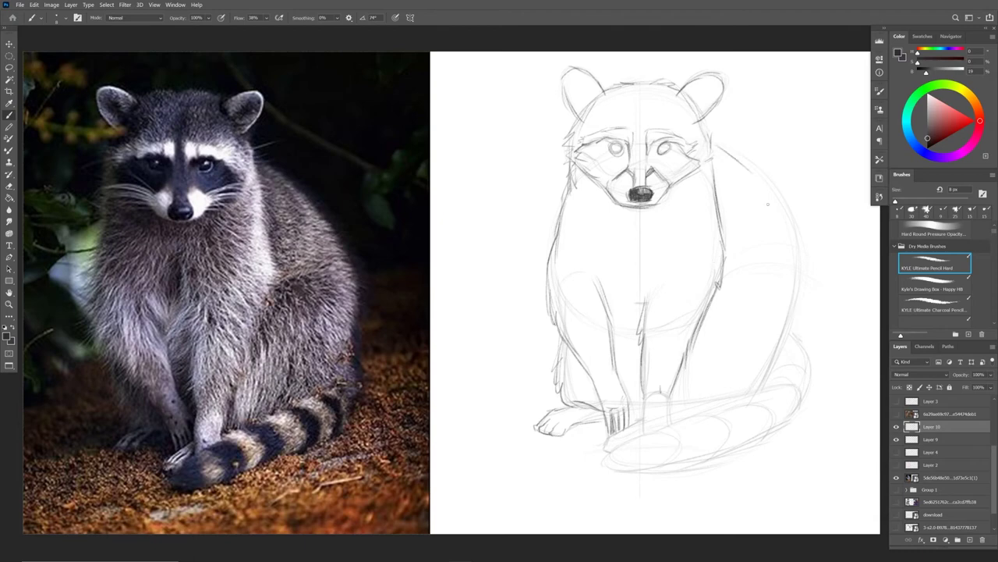
# Step: Outline the front paw, the back and rump, and the tail curling in front of the body
pyautogui.moveTo(669, 389)
pyautogui.mouseDown()
pyautogui.moveTo(660, 420)
pyautogui.moveTo(638, 401)
pyautogui.moveTo(640, 431)
pyautogui.moveTo(613, 432)
pyautogui.mouseUp()
pyautogui.moveTo(632, 438)
pyautogui.mouseDown()
pyautogui.moveTo(608, 464)
pyautogui.moveTo(635, 473)
pyautogui.moveTo(745, 432)
pyautogui.moveTo(774, 432)
pyautogui.moveTo(806, 379)
pyautogui.moveTo(803, 390)
pyautogui.moveTo(791, 337)
pyautogui.mouseUp()
pyautogui.moveTo(731, 156)
pyautogui.mouseDown()
pyautogui.moveTo(780, 217)
pyautogui.moveTo(796, 268)
pyautogui.moveTo(783, 345)
pyautogui.mouseUp()
pyautogui.moveTo(798, 307)
pyautogui.mouseDown()
pyautogui.moveTo(769, 377)
pyautogui.moveTo(644, 433)
pyautogui.mouseUp()
pyautogui.moveTo(696, 416)
pyautogui.mouseDown()
pyautogui.moveTo(654, 429)
pyautogui.moveTo(680, 419)
pyautogui.mouseUp()
pyautogui.moveTo(735, 396); pyautogui.dragTo(712, 406)
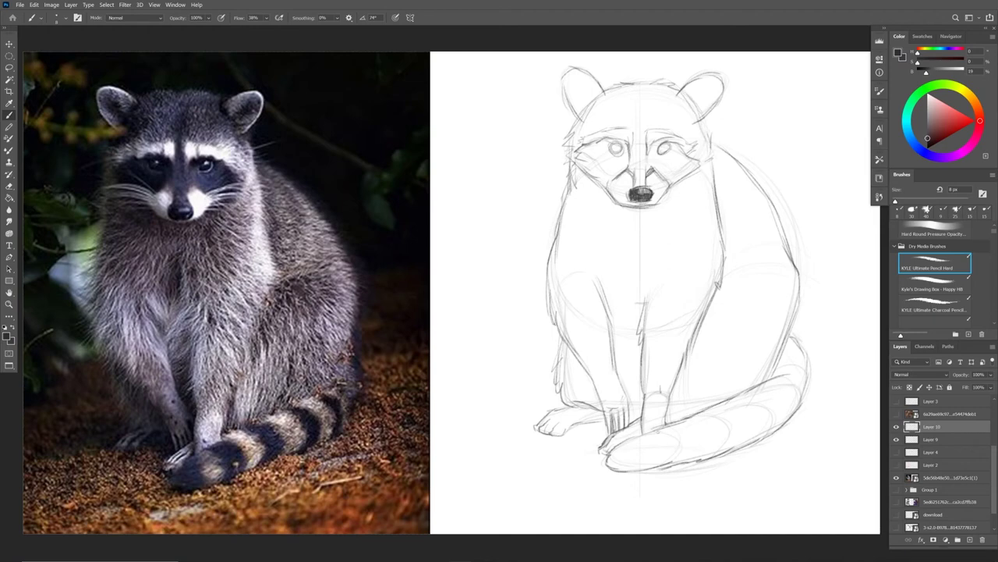
# Step: Draw the tail's curved rings and hatch the tip and alternate bands dark
pyautogui.moveTo(643, 438)
pyautogui.mouseDown()
pyautogui.moveTo(646, 468)
pyautogui.moveTo(634, 441)
pyautogui.mouseUp()
pyautogui.moveTo(611, 466)
pyautogui.mouseDown()
pyautogui.moveTo(635, 448)
pyautogui.moveTo(664, 463)
pyautogui.mouseUp()
pyautogui.moveTo(691, 424)
pyautogui.mouseDown()
pyautogui.moveTo(679, 465)
pyautogui.moveTo(656, 436)
pyautogui.moveTo(667, 455)
pyautogui.mouseUp()
pyautogui.moveTo(696, 416)
pyautogui.mouseDown()
pyautogui.moveTo(716, 447)
pyautogui.moveTo(733, 413)
pyautogui.mouseUp()
pyautogui.moveTo(733, 418)
pyautogui.mouseDown()
pyautogui.moveTo(698, 417)
pyautogui.moveTo(726, 414)
pyautogui.moveTo(716, 456)
pyautogui.mouseUp()
pyautogui.moveTo(755, 398)
pyautogui.mouseDown()
pyautogui.moveTo(730, 404)
pyautogui.moveTo(746, 444)
pyautogui.moveTo(774, 403)
pyautogui.moveTo(774, 438)
pyautogui.mouseUp()
pyautogui.moveTo(744, 391)
pyautogui.mouseDown()
pyautogui.moveTo(770, 395)
pyautogui.moveTo(767, 435)
pyautogui.mouseUp()
pyautogui.moveTo(780, 394); pyautogui.dragTo(743, 434)
pyautogui.moveTo(735, 392); pyautogui.dragTo(755, 397)
pyautogui.moveTo(742, 395)
pyautogui.mouseDown()
pyautogui.moveTo(763, 404)
pyautogui.moveTo(750, 443)
pyautogui.moveTo(753, 434)
pyautogui.mouseUp()
pyautogui.moveTo(772, 378)
pyautogui.mouseDown()
pyautogui.moveTo(797, 393)
pyautogui.moveTo(786, 418)
pyautogui.moveTo(802, 385)
pyautogui.moveTo(792, 409)
pyautogui.mouseUp()
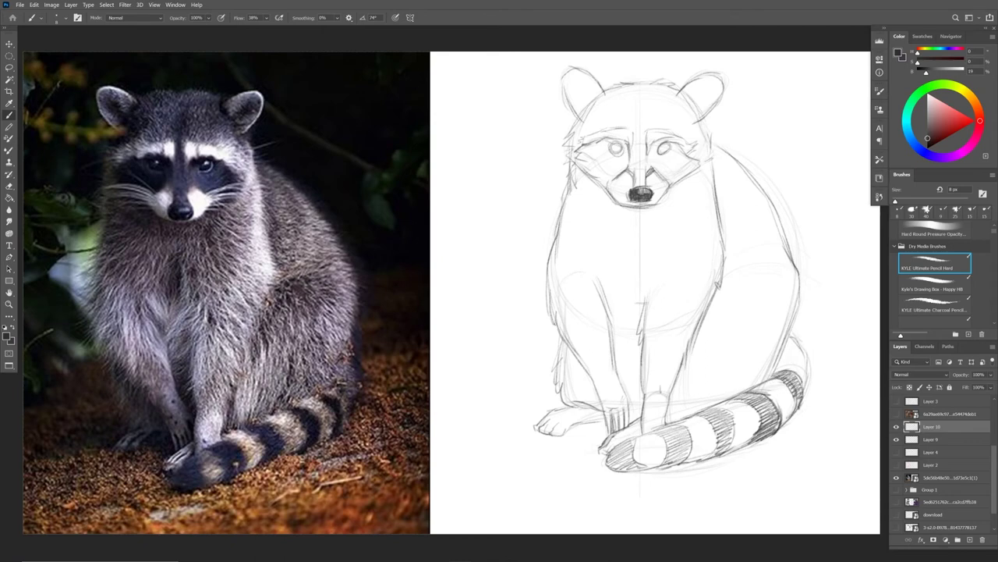
# Step: Outline the top of the bent hind leg and add short fur strokes over the haunch and back
pyautogui.moveTo(722, 277); pyautogui.dragTo(758, 263)
pyautogui.moveTo(733, 296)
pyautogui.mouseDown()
pyautogui.moveTo(743, 272)
pyautogui.moveTo(775, 261)
pyautogui.moveTo(771, 294)
pyautogui.mouseUp()
pyautogui.moveTo(744, 167)
pyautogui.mouseDown()
pyautogui.moveTo(772, 198)
pyautogui.moveTo(805, 296)
pyautogui.mouseUp()
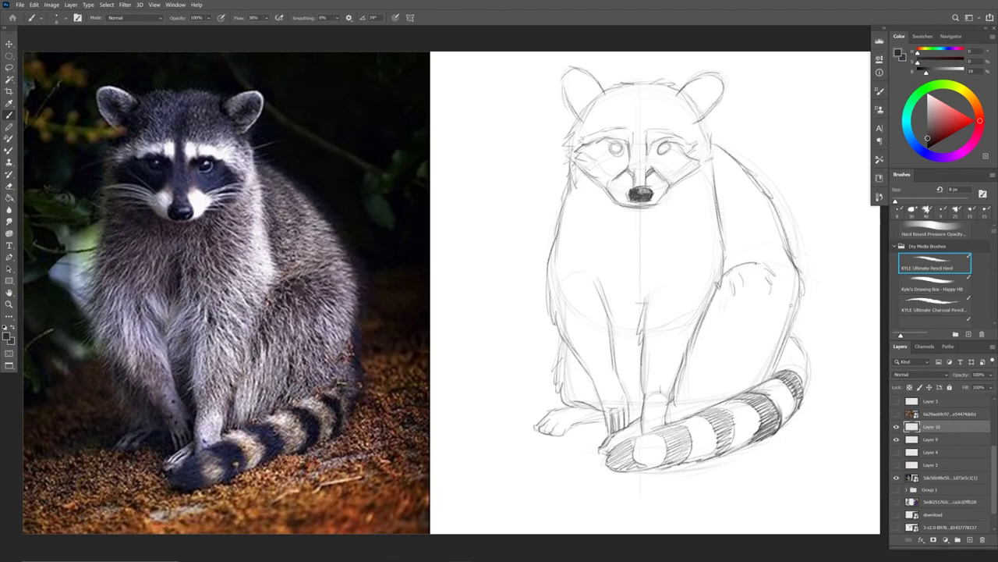
# Step: Enlarge the pencil brush and shade the dark mask around the eyes and the stripe up the forehead
pyautogui.moveTo(628, 128)
pyautogui.mouseDown()
pyautogui.moveTo(633, 148)
pyautogui.moveTo(618, 153)
pyautogui.moveTo(670, 150)
pyautogui.moveTo(617, 152)
pyautogui.moveTo(615, 143)
pyautogui.mouseUp()
pyautogui.press(']')
pyautogui.press(']')
pyautogui.press(']')
pyautogui.press(']')
pyautogui.moveTo(592, 176)
pyautogui.mouseDown()
pyautogui.moveTo(581, 152)
pyautogui.moveTo(601, 174)
pyautogui.moveTo(623, 160)
pyautogui.moveTo(616, 142)
pyautogui.moveTo(608, 164)
pyautogui.moveTo(624, 152)
pyautogui.moveTo(593, 178)
pyautogui.mouseUp()
pyautogui.press(']')
pyautogui.moveTo(664, 153)
pyautogui.mouseDown()
pyautogui.moveTo(652, 173)
pyautogui.moveTo(697, 156)
pyautogui.moveTo(670, 181)
pyautogui.moveTo(663, 147)
pyautogui.moveTo(688, 167)
pyautogui.moveTo(636, 180)
pyautogui.moveTo(644, 121)
pyautogui.moveTo(602, 127)
pyautogui.moveTo(583, 105)
pyautogui.moveTo(644, 83)
pyautogui.mouseUp()
# Step: Shade the crown, ears, dark tail bands, chest and back with broad strokes of an even larger pencil brush
pyautogui.press(']')
pyautogui.press(']')
pyautogui.press(']')
pyautogui.moveTo(620, 121)
pyautogui.mouseDown()
pyautogui.moveTo(659, 84)
pyautogui.moveTo(677, 132)
pyautogui.moveTo(694, 90)
pyautogui.moveTo(702, 156)
pyautogui.moveTo(712, 139)
pyautogui.mouseUp()
pyautogui.moveTo(578, 117)
pyautogui.mouseDown()
pyautogui.moveTo(574, 82)
pyautogui.moveTo(596, 78)
pyautogui.mouseUp()
pyautogui.moveTo(687, 86)
pyautogui.mouseDown()
pyautogui.moveTo(714, 117)
pyautogui.moveTo(725, 72)
pyautogui.mouseUp()
pyautogui.moveTo(612, 464); pyautogui.dragTo(803, 378)
pyautogui.moveTo(581, 170)
pyautogui.mouseDown()
pyautogui.moveTo(570, 254)
pyautogui.moveTo(620, 301)
pyautogui.moveTo(667, 249)
pyautogui.moveTo(701, 167)
pyautogui.moveTo(670, 234)
pyautogui.moveTo(597, 188)
pyautogui.moveTo(612, 207)
pyautogui.moveTo(569, 253)
pyautogui.moveTo(612, 234)
pyautogui.moveTo(639, 250)
pyautogui.moveTo(711, 173)
pyautogui.moveTo(743, 178)
pyautogui.moveTo(741, 226)
pyautogui.moveTo(776, 234)
pyautogui.moveTo(753, 258)
pyautogui.moveTo(768, 275)
pyautogui.moveTo(784, 258)
pyautogui.moveTo(741, 234)
pyautogui.mouseUp()
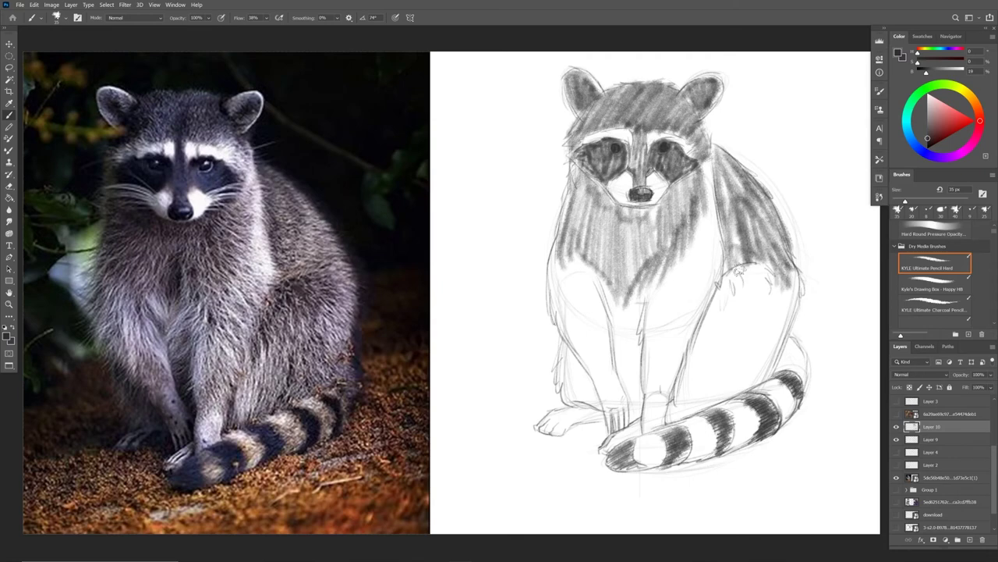
# Step: Reduce the brush size and dot white highlights into both eyes
pyautogui.press('x')
pyautogui.press('[')
pyautogui.press('[')
pyautogui.press('[')
pyautogui.press('[')
pyautogui.press('[')
pyautogui.click(614, 147)
pyautogui.click(665, 146)
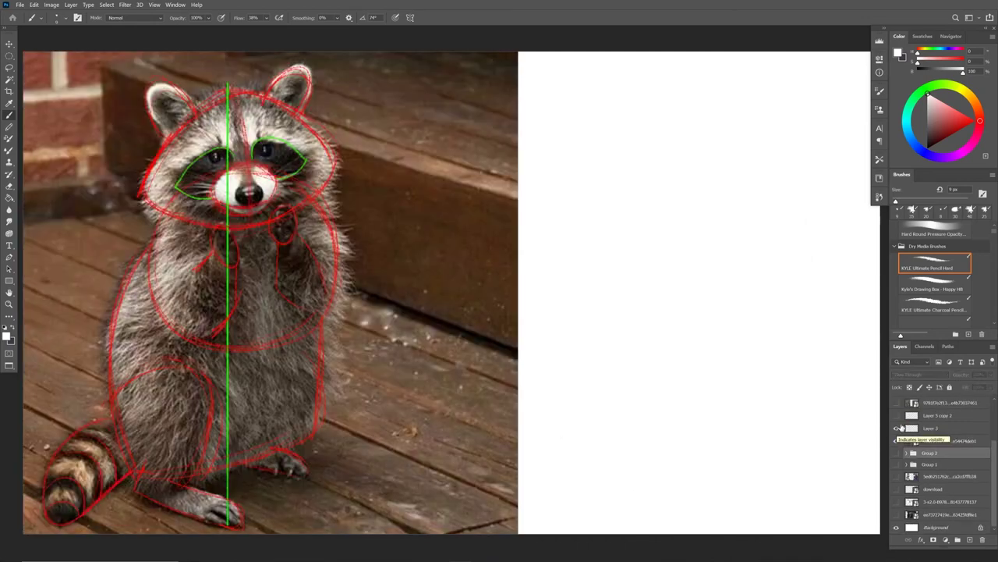
# Step: View the standing raccoon's red tracing without its photo, restore the photo and show the blue proportion guides
pyautogui.click(897, 441)
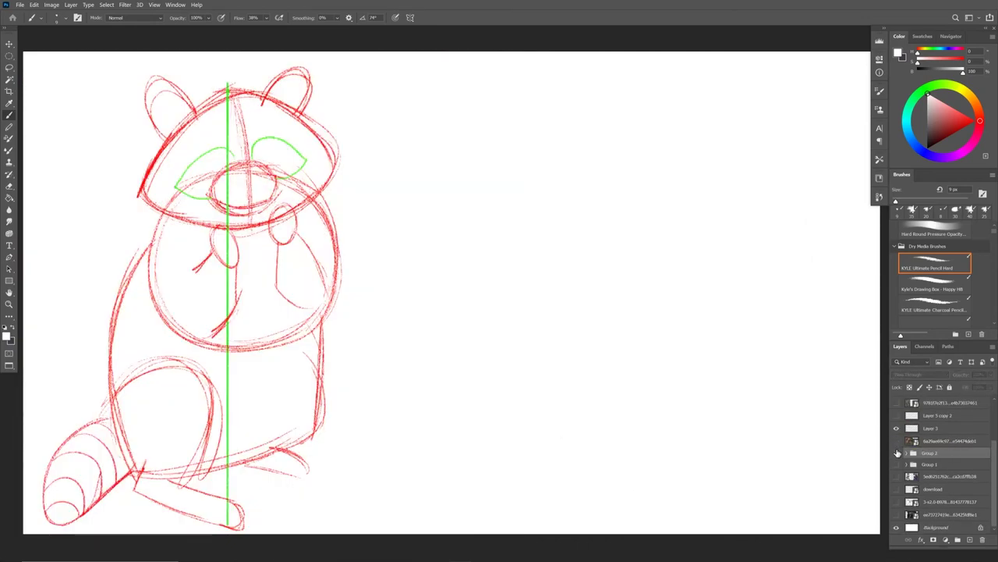
pyautogui.click(897, 441)
pyautogui.click(897, 416)
# Step: On a new layer, sketch the standing raccoon's wide almond-shaped head and a vertical centre line down through the body
pyautogui.moveTo(601, 110)
pyautogui.mouseDown()
pyautogui.moveTo(637, 82)
pyautogui.moveTo(704, 104)
pyautogui.mouseUp()
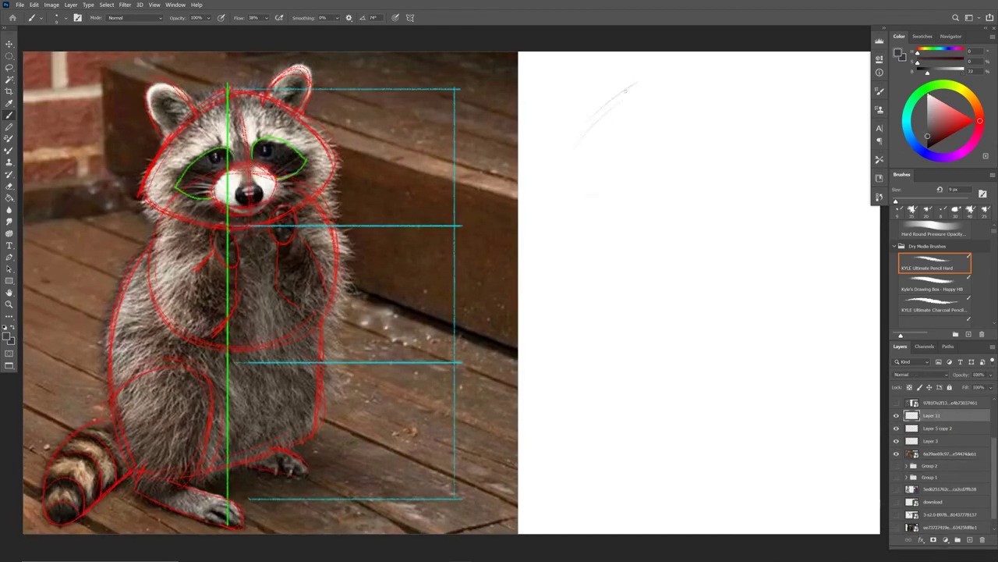
pyautogui.moveTo(676, 96); pyautogui.dragTo(750, 138)
pyautogui.moveTo(565, 179)
pyautogui.mouseDown()
pyautogui.moveTo(601, 195)
pyautogui.moveTo(664, 89)
pyautogui.moveTo(737, 139)
pyautogui.moveTo(671, 199)
pyautogui.mouseUp()
pyautogui.moveTo(563, 173)
pyautogui.mouseDown()
pyautogui.moveTo(711, 188)
pyautogui.moveTo(744, 145)
pyautogui.moveTo(564, 159)
pyautogui.moveTo(557, 178)
pyautogui.moveTo(728, 170)
pyautogui.moveTo(629, 87)
pyautogui.moveTo(599, 111)
pyautogui.mouseUp()
pyautogui.moveTo(733, 123); pyautogui.dragTo(694, 191)
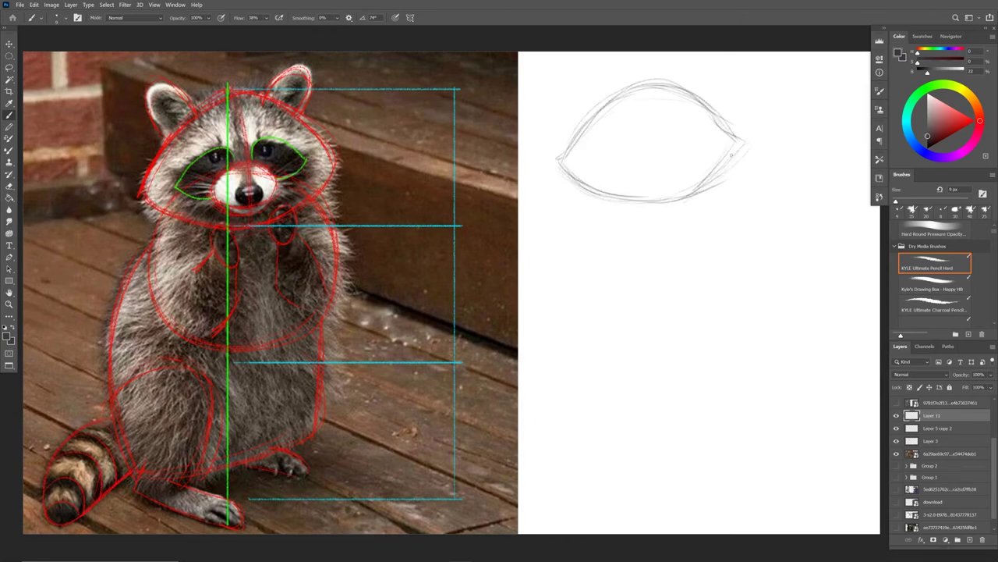
pyautogui.keyDown('shift'); pyautogui.click(645, 511); pyautogui.keyUp('shift')
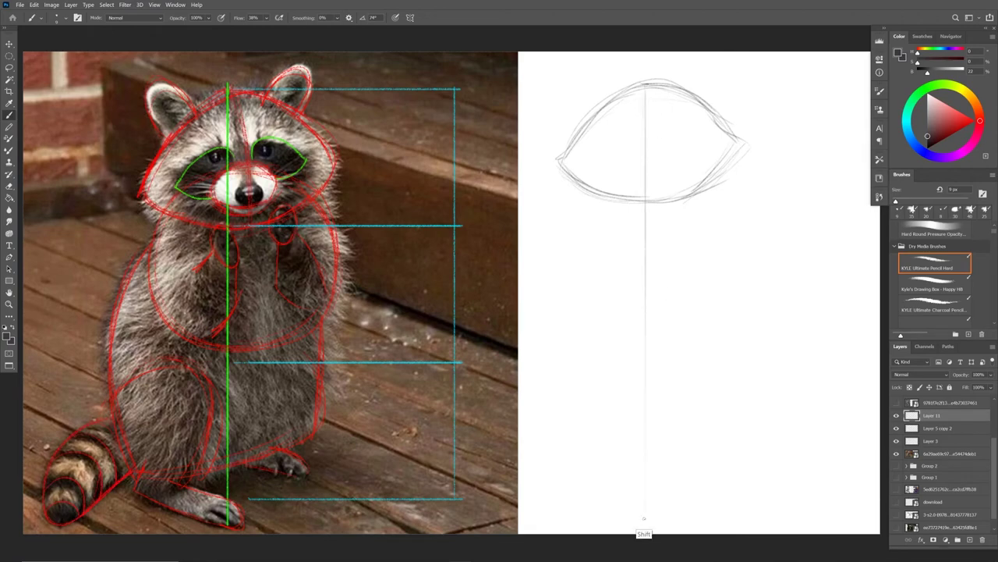
# Step: Firm up the head outline, add the face guide lines, and draw the oval muzzle with a dark filled nose
pyautogui.moveTo(637, 87)
pyautogui.mouseDown()
pyautogui.moveTo(580, 130)
pyautogui.moveTo(694, 143)
pyautogui.mouseUp()
pyautogui.moveTo(556, 164); pyautogui.dragTo(588, 188)
pyautogui.moveTo(558, 164); pyautogui.dragTo(576, 142)
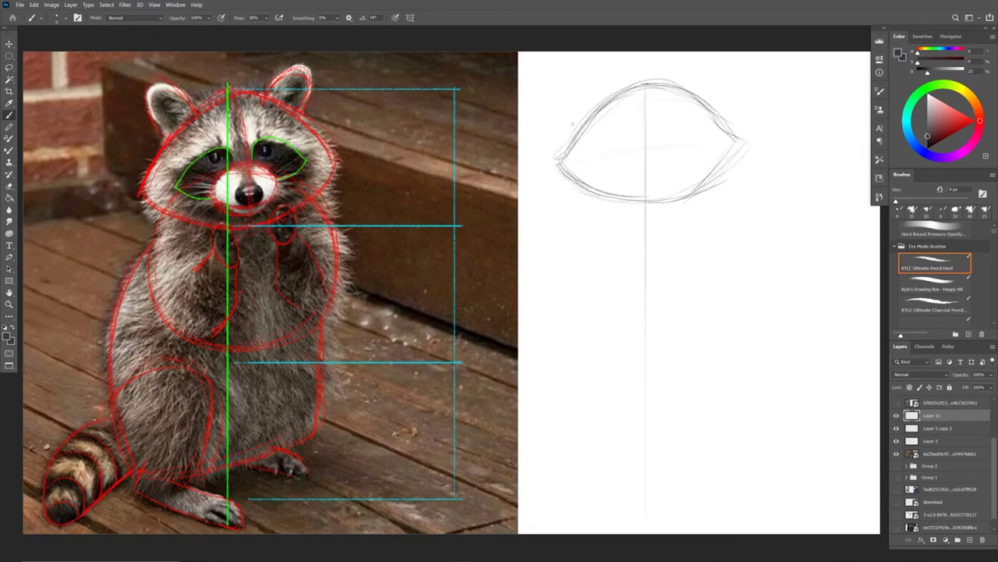
pyautogui.moveTo(663, 188); pyautogui.dragTo(651, 97)
pyautogui.moveTo(686, 146)
pyautogui.mouseDown()
pyautogui.moveTo(685, 162)
pyautogui.moveTo(636, 185)
pyautogui.moveTo(645, 146)
pyautogui.moveTo(679, 147)
pyautogui.moveTo(685, 168)
pyautogui.moveTo(660, 187)
pyautogui.moveTo(642, 185)
pyautogui.moveTo(661, 172)
pyautogui.moveTo(652, 178)
pyautogui.moveTo(674, 177)
pyautogui.moveTo(652, 169)
pyautogui.moveTo(670, 178)
pyautogui.moveTo(661, 164)
pyautogui.moveTo(654, 172)
pyautogui.moveTo(661, 162)
pyautogui.moveTo(665, 174)
pyautogui.moveTo(678, 140)
pyautogui.mouseUp()
pyautogui.moveTo(634, 165)
pyautogui.mouseDown()
pyautogui.moveTo(678, 139)
pyautogui.moveTo(689, 161)
pyautogui.moveTo(648, 186)
pyautogui.mouseUp()
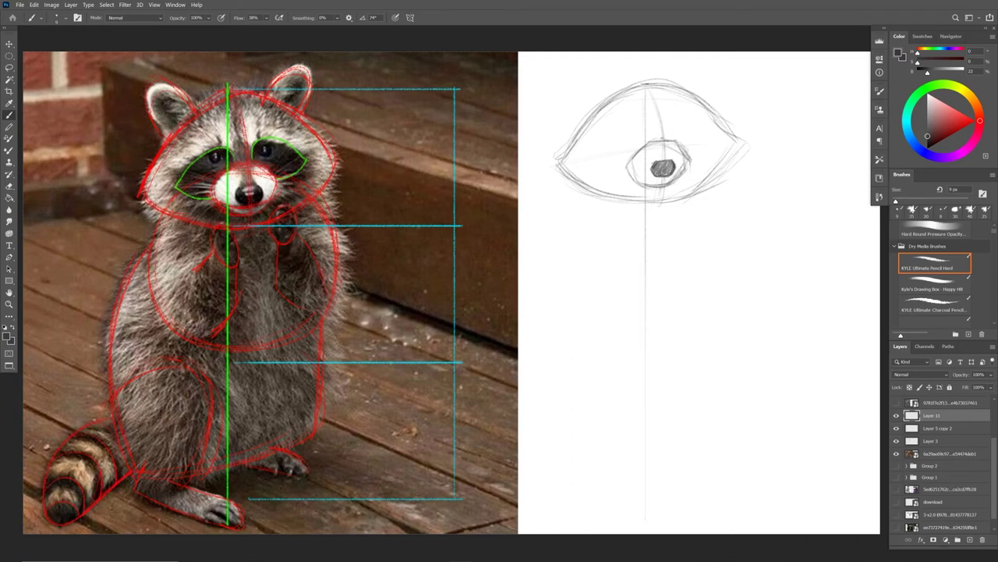
# Step: Draw the two eye-mask patches beside the muzzle and strengthen the lower edge of the head
pyautogui.moveTo(628, 173)
pyautogui.mouseDown()
pyautogui.moveTo(600, 167)
pyautogui.moveTo(605, 141)
pyautogui.moveTo(710, 131)
pyautogui.moveTo(708, 144)
pyautogui.moveTo(691, 154)
pyautogui.moveTo(673, 125)
pyautogui.moveTo(712, 147)
pyautogui.mouseUp()
pyautogui.moveTo(566, 174)
pyautogui.mouseDown()
pyautogui.moveTo(600, 195)
pyautogui.moveTo(591, 195)
pyautogui.moveTo(654, 206)
pyautogui.moveTo(718, 170)
pyautogui.mouseUp()
pyautogui.moveTo(621, 206); pyautogui.dragTo(679, 203)
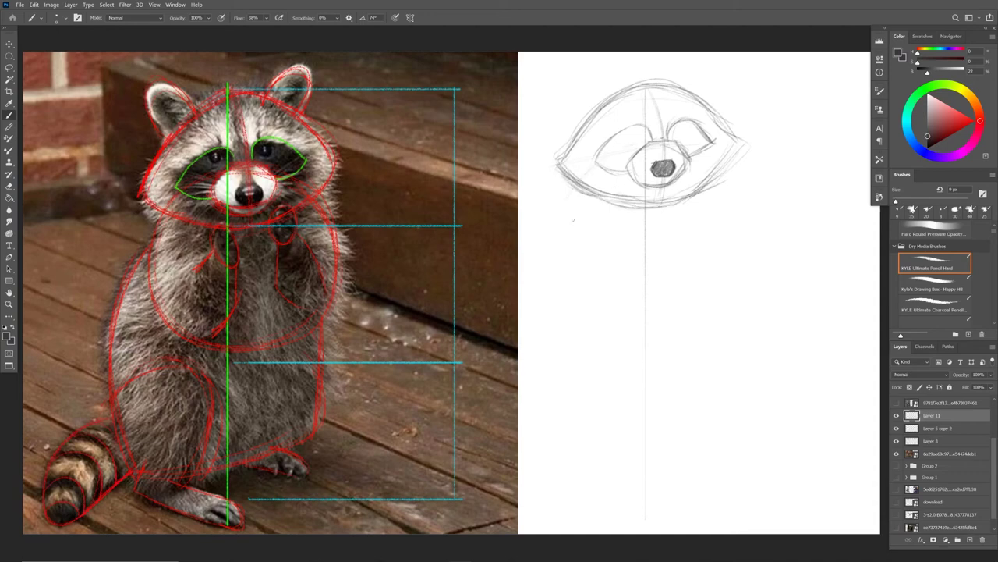
# Step: Mark the body proportions on the centre line and sketch the large chest circle below the head
pyautogui.moveTo(640, 330); pyautogui.dragTo(652, 328)
pyautogui.moveTo(641, 455); pyautogui.dragTo(651, 456)
pyautogui.moveTo(599, 313); pyautogui.dragTo(631, 320)
pyautogui.moveTo(704, 167); pyautogui.dragTo(719, 266)
pyautogui.moveTo(725, 218)
pyautogui.mouseDown()
pyautogui.moveTo(695, 311)
pyautogui.moveTo(706, 304)
pyautogui.moveTo(688, 320)
pyautogui.mouseUp()
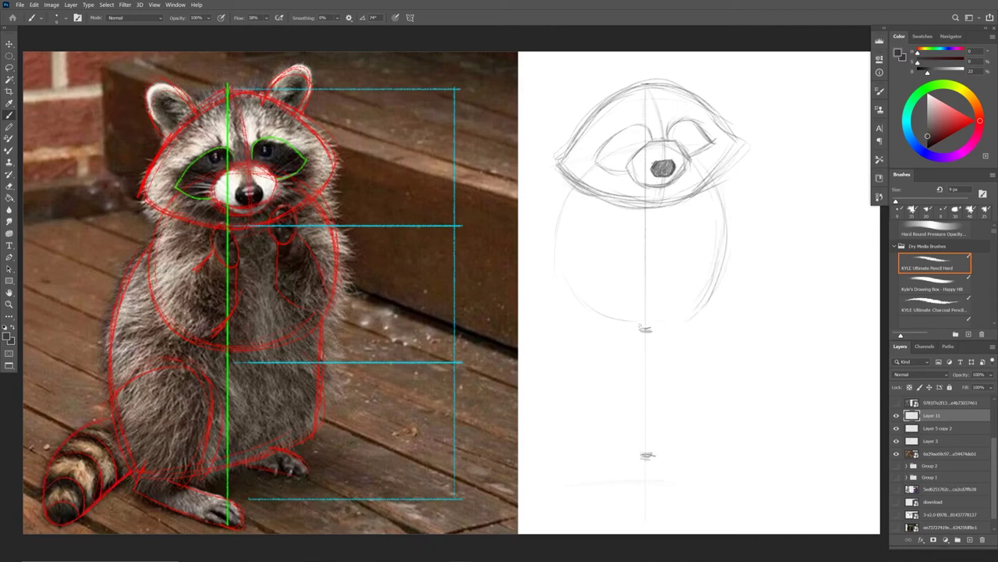
pyautogui.moveTo(721, 253); pyautogui.dragTo(638, 322)
pyautogui.moveTo(564, 245); pyautogui.dragTo(563, 272)
pyautogui.moveTo(566, 212); pyautogui.dragTo(555, 240)
pyautogui.moveTo(573, 191)
pyautogui.mouseDown()
pyautogui.moveTo(560, 289)
pyautogui.moveTo(645, 320)
pyautogui.moveTo(707, 292)
pyautogui.moveTo(556, 241)
pyautogui.moveTo(598, 322)
pyautogui.mouseUp()
# Step: Sketch the curved back, the belly side and the slanted base line of the body
pyautogui.moveTo(549, 236); pyautogui.dragTo(524, 354)
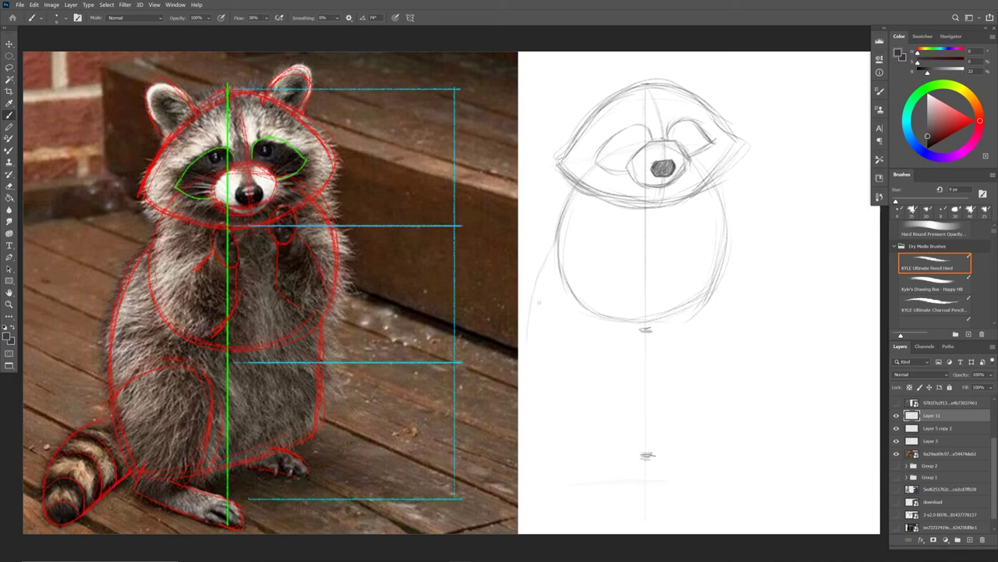
pyautogui.moveTo(555, 232); pyautogui.dragTo(519, 323)
pyautogui.moveTo(519, 400)
pyautogui.mouseDown()
pyautogui.moveTo(526, 449)
pyautogui.moveTo(713, 416)
pyautogui.mouseUp()
pyautogui.moveTo(712, 301)
pyautogui.mouseDown()
pyautogui.moveTo(706, 418)
pyautogui.moveTo(665, 433)
pyautogui.mouseUp()
pyautogui.moveTo(706, 404); pyautogui.dragTo(661, 430)
pyautogui.moveTo(711, 304)
pyautogui.mouseDown()
pyautogui.moveTo(692, 366)
pyautogui.moveTo(721, 378)
pyautogui.moveTo(617, 439)
pyautogui.moveTo(659, 412)
pyautogui.moveTo(526, 454)
pyautogui.moveTo(685, 416)
pyautogui.mouseUp()
pyautogui.moveTo(709, 349)
pyautogui.mouseDown()
pyautogui.moveTo(715, 396)
pyautogui.moveTo(695, 417)
pyautogui.moveTo(716, 380)
pyautogui.mouseUp()
pyautogui.moveTo(683, 420); pyautogui.dragTo(635, 436)
# Step: Complete the lower back edge and draw the large rounded thigh inside the body
pyautogui.moveTo(521, 342)
pyautogui.mouseDown()
pyautogui.moveTo(555, 323)
pyautogui.moveTo(600, 346)
pyautogui.moveTo(576, 445)
pyautogui.mouseUp()
pyautogui.moveTo(546, 326)
pyautogui.mouseDown()
pyautogui.moveTo(606, 370)
pyautogui.moveTo(586, 436)
pyautogui.mouseUp()
pyautogui.moveTo(618, 367); pyautogui.dragTo(600, 448)
pyautogui.moveTo(576, 323); pyautogui.dragTo(594, 443)
pyautogui.moveTo(520, 344); pyautogui.dragTo(621, 406)
pyautogui.moveTo(554, 242); pyautogui.dragTo(525, 335)
pyautogui.moveTo(533, 287)
pyautogui.mouseDown()
pyautogui.moveTo(518, 396)
pyautogui.moveTo(530, 468)
pyautogui.moveTo(568, 445)
pyautogui.mouseUp()
pyautogui.moveTo(616, 367); pyautogui.dragTo(607, 448)
pyautogui.moveTo(559, 323)
pyautogui.mouseDown()
pyautogui.moveTo(595, 444)
pyautogui.moveTo(535, 469)
pyautogui.mouseUp()
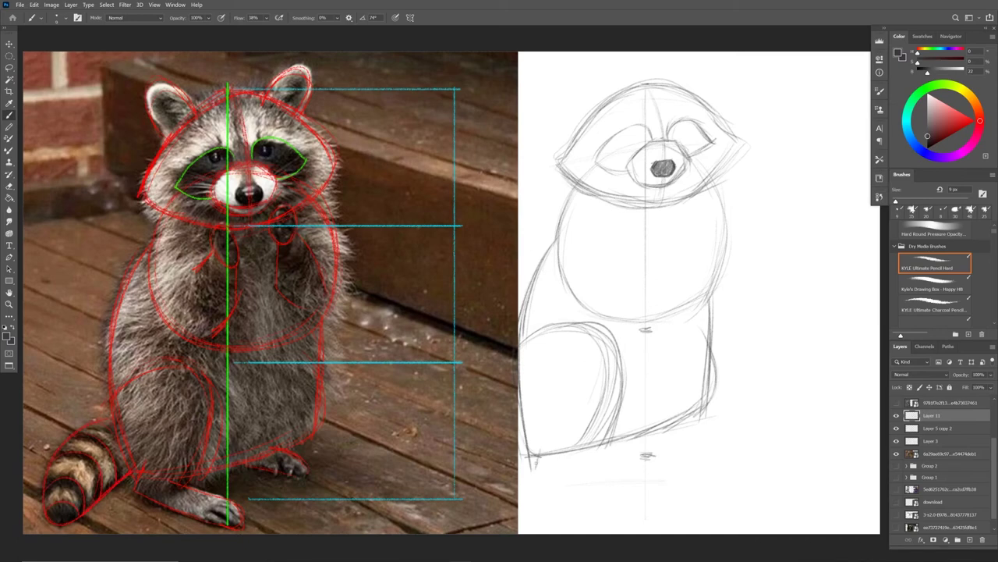
# Step: Sketch both raised forearms and the oval paws over the chest circle
pyautogui.moveTo(652, 208); pyautogui.dragTo(653, 223)
pyautogui.moveTo(690, 188)
pyautogui.mouseDown()
pyautogui.moveTo(680, 213)
pyautogui.moveTo(704, 187)
pyautogui.moveTo(685, 220)
pyautogui.mouseUp()
pyautogui.moveTo(624, 221)
pyautogui.mouseDown()
pyautogui.moveTo(607, 231)
pyautogui.moveTo(650, 268)
pyautogui.moveTo(621, 298)
pyautogui.mouseUp()
pyautogui.moveTo(655, 268); pyautogui.dragTo(610, 302)
pyautogui.moveTo(651, 229); pyautogui.dragTo(648, 280)
pyautogui.moveTo(639, 277); pyautogui.dragTo(611, 295)
pyautogui.moveTo(632, 215); pyautogui.dragTo(607, 237)
pyautogui.moveTo(706, 182)
pyautogui.mouseDown()
pyautogui.moveTo(677, 265)
pyautogui.moveTo(710, 282)
pyautogui.moveTo(693, 272)
pyautogui.mouseUp()
pyautogui.moveTo(713, 212)
pyautogui.mouseDown()
pyautogui.moveTo(710, 268)
pyautogui.moveTo(678, 255)
pyautogui.moveTo(681, 218)
pyautogui.mouseUp()
pyautogui.moveTo(685, 179)
pyautogui.mouseDown()
pyautogui.moveTo(676, 200)
pyautogui.moveTo(684, 209)
pyautogui.mouseUp()
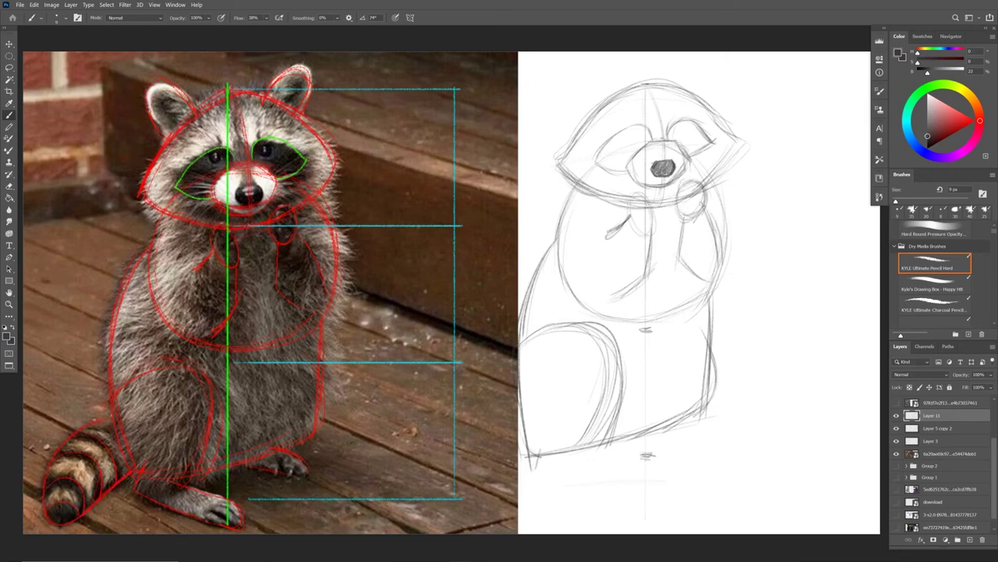
# Step: Draw the far hind foot as a short wedge extending from the base of the belly
pyautogui.moveTo(680, 431)
pyautogui.mouseDown()
pyautogui.moveTo(716, 419)
pyautogui.moveTo(721, 443)
pyautogui.mouseUp()
pyautogui.moveTo(648, 434); pyautogui.dragTo(723, 446)
pyautogui.moveTo(719, 435); pyautogui.dragTo(721, 448)
pyautogui.moveTo(679, 413); pyautogui.dragTo(722, 432)
pyautogui.moveTo(657, 437)
pyautogui.mouseDown()
pyautogui.moveTo(721, 451)
pyautogui.moveTo(711, 441)
pyautogui.mouseUp()
pyautogui.moveTo(673, 412); pyautogui.dragTo(717, 428)
pyautogui.moveTo(648, 434); pyautogui.dragTo(713, 437)
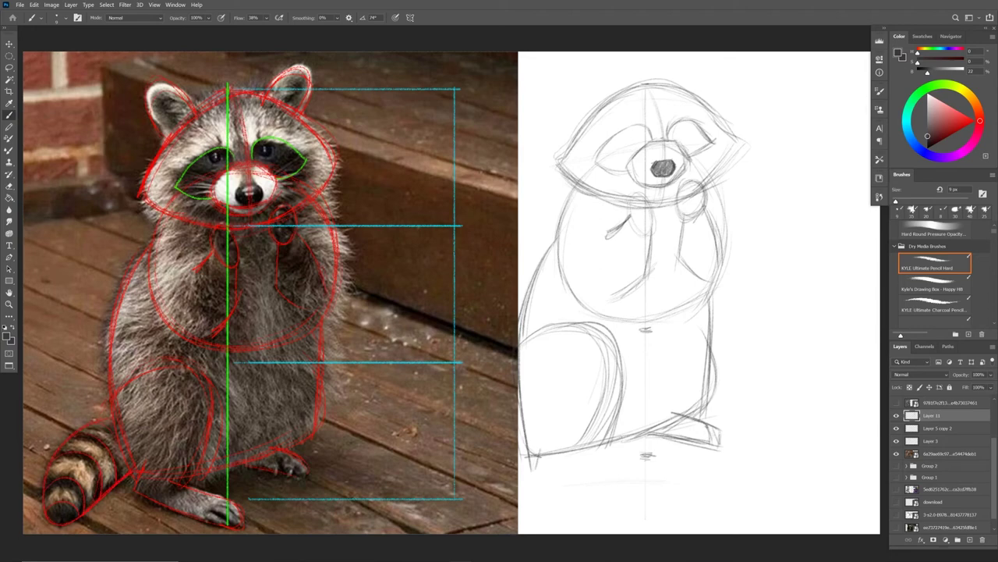
# Step: Draw the long near hind foot angling down from beneath the thigh, with its toe end
pyautogui.moveTo(537, 442)
pyautogui.mouseDown()
pyautogui.moveTo(548, 469)
pyautogui.moveTo(608, 494)
pyautogui.mouseUp()
pyautogui.moveTo(570, 462)
pyautogui.mouseDown()
pyautogui.moveTo(601, 452)
pyautogui.moveTo(635, 462)
pyautogui.mouseUp()
pyautogui.moveTo(616, 474)
pyautogui.mouseDown()
pyautogui.moveTo(648, 488)
pyautogui.moveTo(650, 499)
pyautogui.moveTo(638, 504)
pyautogui.mouseUp()
pyautogui.moveTo(539, 468); pyautogui.dragTo(619, 498)
pyautogui.moveTo(554, 436); pyautogui.dragTo(538, 462)
pyautogui.moveTo(538, 463); pyautogui.dragTo(625, 499)
pyautogui.moveTo(576, 457); pyautogui.dragTo(602, 467)
pyautogui.moveTo(564, 452); pyautogui.dragTo(638, 475)
pyautogui.moveTo(631, 472)
pyautogui.mouseDown()
pyautogui.moveTo(650, 493)
pyautogui.moveTo(646, 505)
pyautogui.mouseUp()
pyautogui.moveTo(590, 450); pyautogui.dragTo(631, 427)
# Step: Shift the raccoon sketch right to make room, and draw the tail with its rounded tip and curved rings
pyautogui.moveTo(570, 461)
pyautogui.mouseDown()
pyautogui.moveTo(687, 406)
pyautogui.moveTo(686, 394)
pyautogui.moveTo(785, 394)
pyautogui.mouseUp()
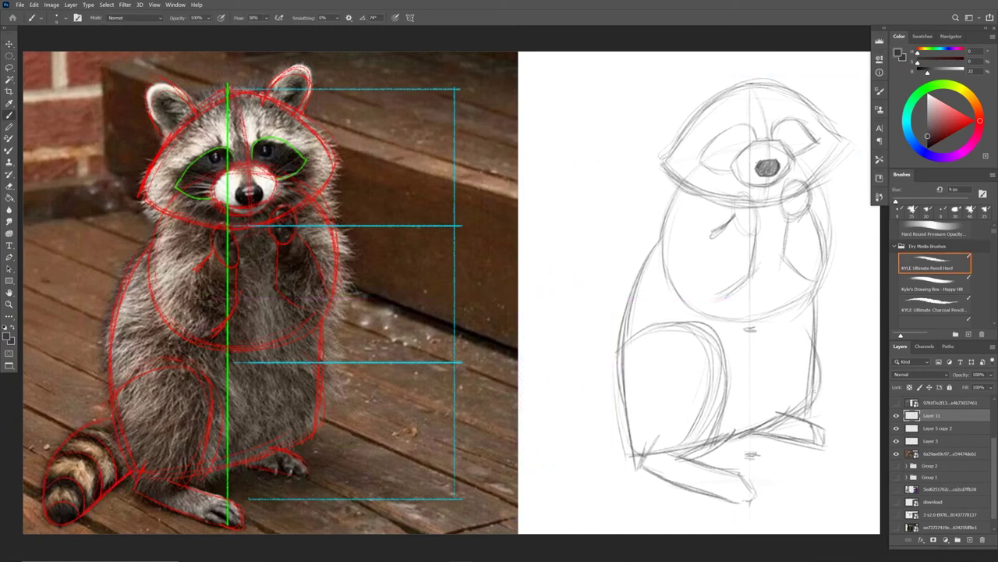
pyautogui.moveTo(582, 400)
pyautogui.mouseDown()
pyautogui.moveTo(535, 488)
pyautogui.moveTo(616, 452)
pyautogui.mouseUp()
pyautogui.moveTo(565, 493)
pyautogui.mouseDown()
pyautogui.moveTo(627, 453)
pyautogui.moveTo(538, 466)
pyautogui.moveTo(617, 386)
pyautogui.moveTo(552, 431)
pyautogui.moveTo(608, 466)
pyautogui.moveTo(551, 500)
pyautogui.mouseUp()
pyautogui.moveTo(541, 451)
pyautogui.mouseDown()
pyautogui.moveTo(579, 441)
pyautogui.moveTo(568, 481)
pyautogui.moveTo(588, 426)
pyautogui.moveTo(586, 482)
pyautogui.mouseUp()
pyautogui.moveTo(544, 451)
pyautogui.mouseDown()
pyautogui.moveTo(562, 444)
pyautogui.moveTo(568, 491)
pyautogui.moveTo(588, 473)
pyautogui.mouseUp()
pyautogui.moveTo(573, 415)
pyautogui.mouseDown()
pyautogui.moveTo(604, 450)
pyautogui.moveTo(592, 473)
pyautogui.mouseUp()
pyautogui.moveTo(560, 418)
pyautogui.mouseDown()
pyautogui.moveTo(603, 402)
pyautogui.moveTo(604, 470)
pyautogui.mouseUp()
pyautogui.moveTo(598, 404); pyautogui.dragTo(625, 398)
pyautogui.moveTo(621, 435); pyautogui.dragTo(627, 457)
pyautogui.moveTo(604, 396); pyautogui.dragTo(619, 386)
pyautogui.moveTo(606, 401); pyautogui.dragTo(627, 389)
# Step: Draw both rounded ears on top of the head with their inner edges
pyautogui.moveTo(689, 71)
pyautogui.mouseDown()
pyautogui.moveTo(722, 88)
pyautogui.moveTo(672, 108)
pyautogui.moveTo(707, 100)
pyautogui.mouseUp()
pyautogui.moveTo(795, 84)
pyautogui.mouseDown()
pyautogui.moveTo(816, 68)
pyautogui.moveTo(829, 96)
pyautogui.moveTo(816, 109)
pyautogui.mouseUp()
pyautogui.moveTo(795, 77)
pyautogui.mouseDown()
pyautogui.moveTo(837, 66)
pyautogui.moveTo(825, 69)
pyautogui.mouseUp()
pyautogui.moveTo(801, 88)
pyautogui.mouseDown()
pyautogui.moveTo(819, 76)
pyautogui.moveTo(806, 67)
pyautogui.mouseUp()
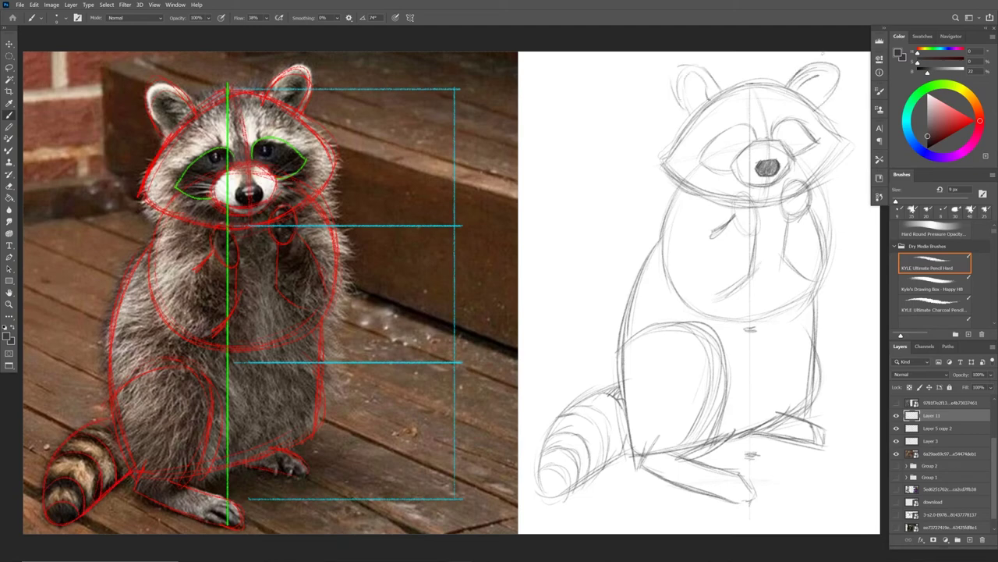
# Step: Draw the eye outlines and mouth, and hide the red tracing and blue proportion guides
pyautogui.moveTo(733, 130)
pyautogui.mouseDown()
pyautogui.moveTo(741, 144)
pyautogui.moveTo(789, 134)
pyautogui.mouseUp()
pyautogui.moveTo(896, 428); pyautogui.dragTo(896, 440)
pyautogui.moveTo(742, 177)
pyautogui.mouseDown()
pyautogui.moveTo(780, 173)
pyautogui.moveTo(741, 177)
pyautogui.mouseUp()
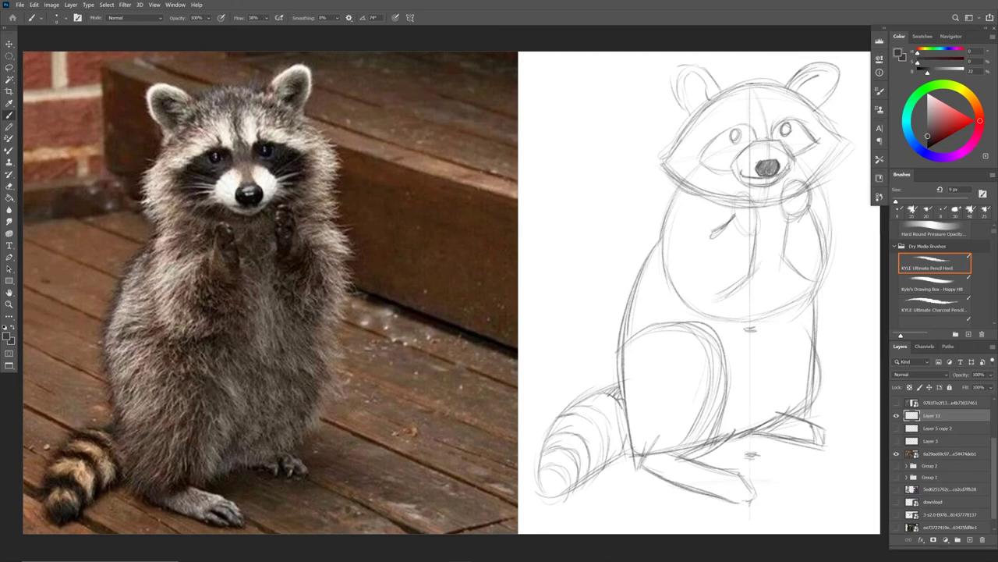
# Step: Darken both eyes, switch the brush colour to white and add a highlight on the nose
pyautogui.moveTo(732, 130)
pyautogui.mouseDown()
pyautogui.moveTo(737, 140)
pyautogui.moveTo(787, 130)
pyautogui.mouseUp()
pyautogui.click(928, 95)
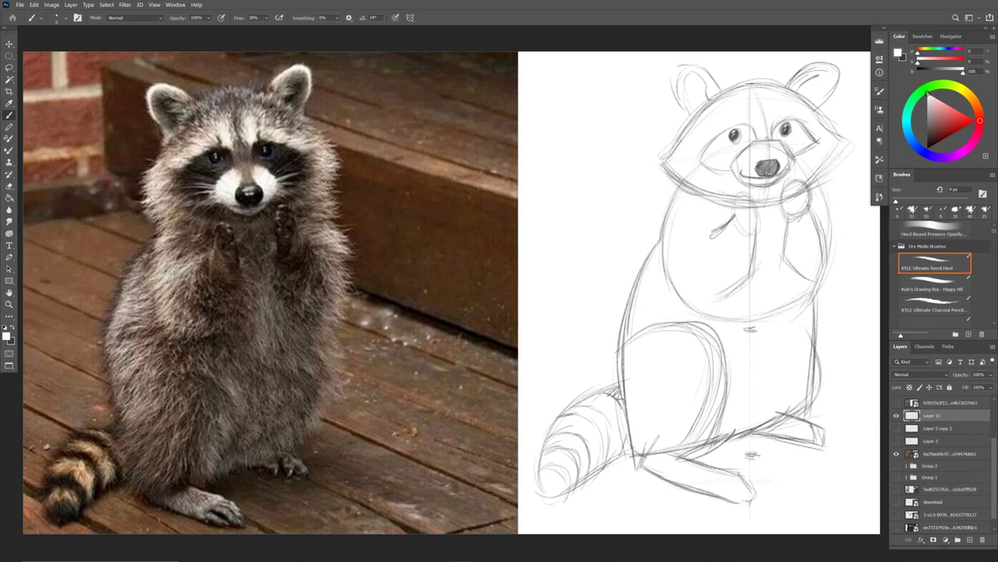
pyautogui.moveTo(762, 162); pyautogui.dragTo(772, 168)
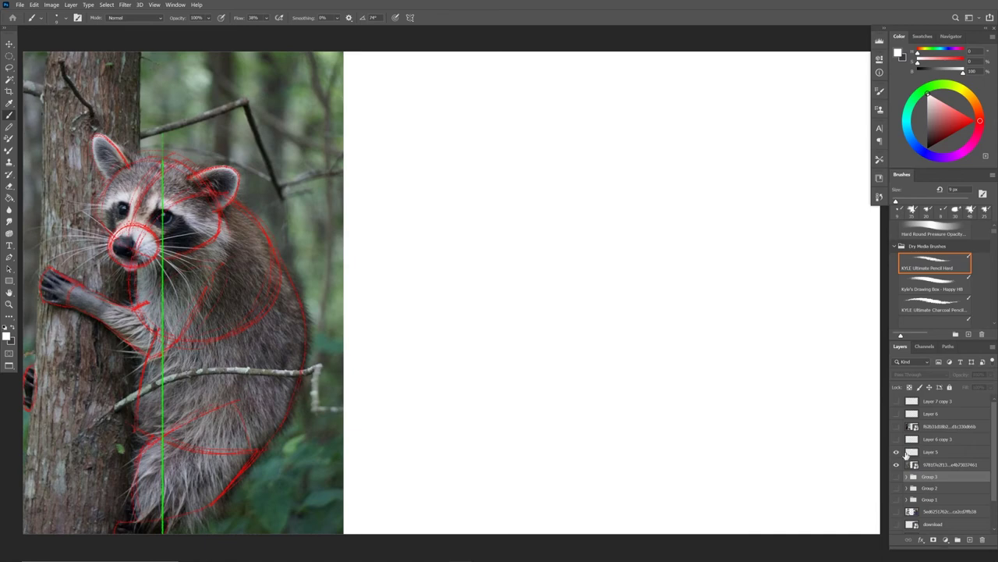
# Step: View the climbing raccoon's tracing without its photo, and show the photo, red tracing and blue proportion guides together
pyautogui.click(896, 464)
pyautogui.click(896, 452)
pyautogui.moveTo(896, 452); pyautogui.dragTo(896, 428)
pyautogui.click(896, 427)
pyautogui.click(896, 464)
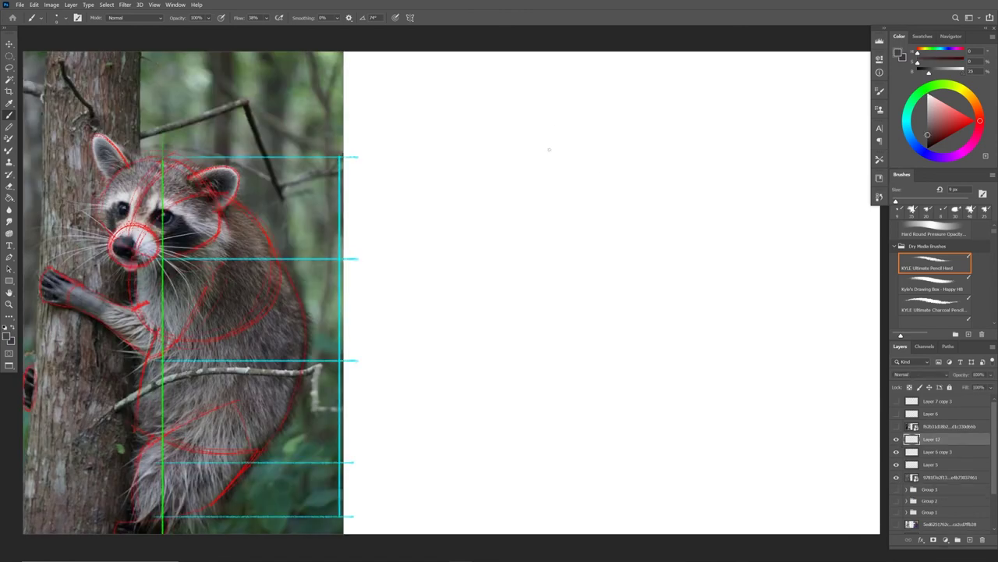
# Step: On a new layer, sketch the climbing raccoon's turned head shape with a curved centre line over the face
pyautogui.moveTo(551, 149); pyautogui.dragTo(655, 123)
pyautogui.moveTo(576, 173); pyautogui.dragTo(663, 168)
pyautogui.moveTo(654, 133); pyautogui.dragTo(577, 92)
pyautogui.moveTo(640, 100); pyautogui.dragTo(534, 128)
pyautogui.moveTo(663, 134); pyautogui.dragTo(662, 167)
pyautogui.moveTo(608, 94)
pyautogui.mouseDown()
pyautogui.moveTo(543, 123)
pyautogui.moveTo(624, 189)
pyautogui.moveTo(649, 181)
pyautogui.mouseUp()
pyautogui.moveTo(660, 144); pyautogui.dragTo(660, 169)
pyautogui.moveTo(608, 98)
pyautogui.mouseDown()
pyautogui.moveTo(580, 100)
pyautogui.moveTo(539, 164)
pyautogui.moveTo(627, 184)
pyautogui.mouseUp()
pyautogui.moveTo(615, 108)
pyautogui.mouseDown()
pyautogui.moveTo(590, 128)
pyautogui.moveTo(576, 175)
pyautogui.mouseUp()
pyautogui.moveTo(574, 139); pyautogui.dragTo(568, 169)
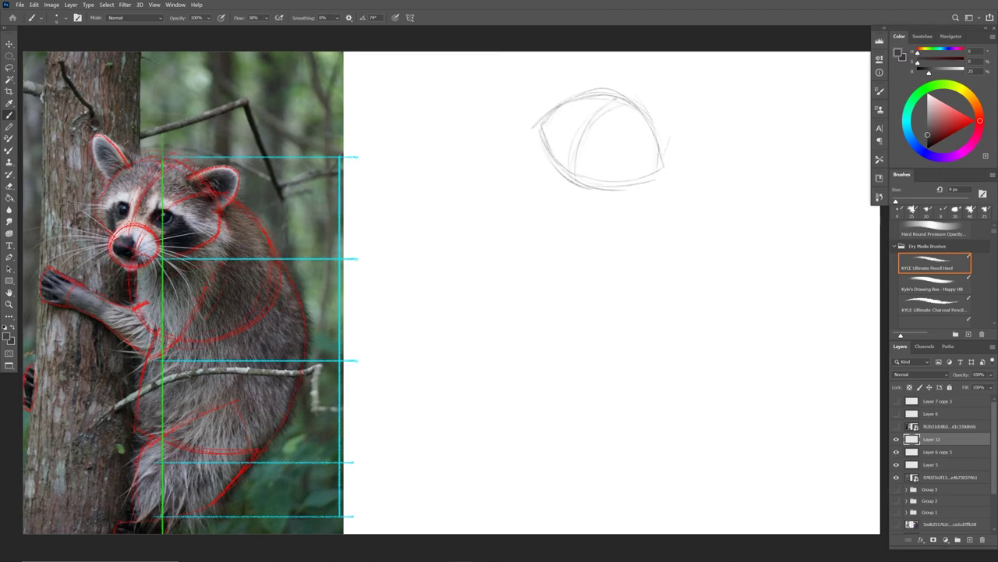
# Step: Draw a straight vertical guide line from the top of the head down the full body height
pyautogui.moveTo(609, 106); pyautogui.dragTo(613, 272)
pyautogui.hotkey('ctrl', 'z')
pyautogui.moveTo(606, 106); pyautogui.dragTo(610, 488)
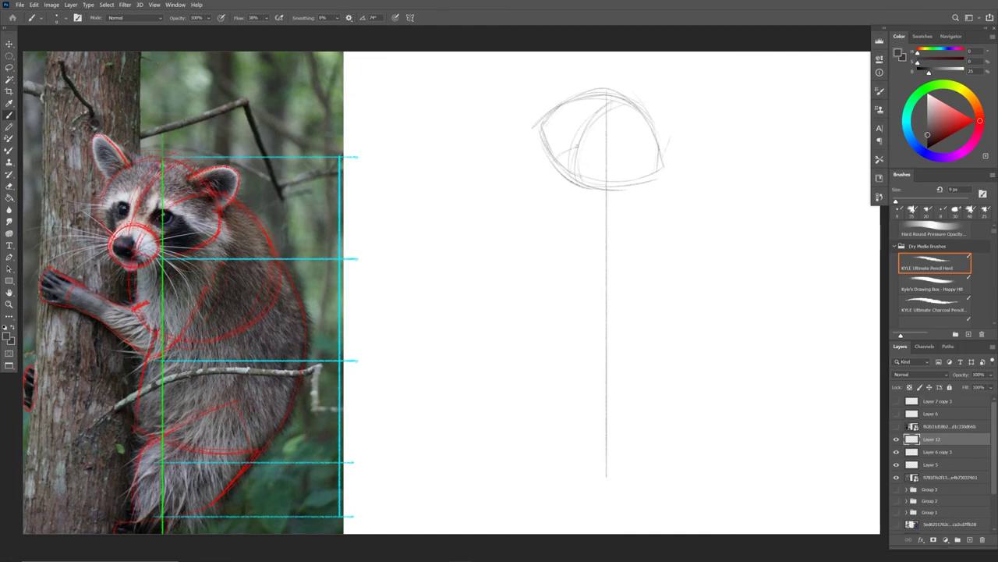
# Step: Draw the rounded muzzle and strengthen the jaw and cheek edges of the head
pyautogui.moveTo(566, 184)
pyautogui.mouseDown()
pyautogui.moveTo(597, 187)
pyautogui.moveTo(589, 151)
pyautogui.moveTo(601, 183)
pyautogui.moveTo(581, 191)
pyautogui.mouseUp()
pyautogui.moveTo(565, 150)
pyautogui.mouseDown()
pyautogui.moveTo(550, 165)
pyautogui.moveTo(570, 195)
pyautogui.moveTo(541, 138)
pyautogui.moveTo(565, 110)
pyautogui.moveTo(610, 90)
pyautogui.moveTo(652, 123)
pyautogui.moveTo(664, 175)
pyautogui.mouseUp()
pyautogui.moveTo(597, 190); pyautogui.dragTo(659, 180)
pyautogui.moveTo(660, 143); pyautogui.dragTo(677, 186)
pyautogui.moveTo(669, 181); pyautogui.dragTo(636, 188)
# Step: Draw both ears on the turned head and fill in the dark nose at the muzzle tip
pyautogui.moveTo(533, 148)
pyautogui.mouseDown()
pyautogui.moveTo(576, 103)
pyautogui.moveTo(577, 84)
pyautogui.moveTo(557, 100)
pyautogui.moveTo(677, 100)
pyautogui.moveTo(660, 137)
pyautogui.mouseUp()
pyautogui.moveTo(646, 106)
pyautogui.mouseDown()
pyautogui.moveTo(683, 102)
pyautogui.moveTo(669, 135)
pyautogui.mouseUp()
pyautogui.moveTo(663, 105); pyautogui.dragTo(677, 108)
pyautogui.moveTo(644, 111)
pyautogui.mouseDown()
pyautogui.moveTo(682, 103)
pyautogui.moveTo(663, 109)
pyautogui.mouseUp()
pyautogui.moveTo(640, 120); pyautogui.dragTo(667, 107)
pyautogui.moveTo(559, 161)
pyautogui.mouseDown()
pyautogui.moveTo(558, 179)
pyautogui.moveTo(570, 180)
pyautogui.moveTo(551, 169)
pyautogui.moveTo(570, 160)
pyautogui.moveTo(574, 176)
pyautogui.moveTo(550, 173)
pyautogui.mouseUp()
pyautogui.moveTo(552, 170)
pyautogui.mouseDown()
pyautogui.moveTo(556, 160)
pyautogui.moveTo(574, 164)
pyautogui.mouseUp()
# Step: Start the front chest and upper back curves below the head, and mark proportion ticks along the vertical guide
pyautogui.moveTo(560, 168)
pyautogui.mouseDown()
pyautogui.moveTo(554, 179)
pyautogui.moveTo(572, 177)
pyautogui.moveTo(547, 176)
pyautogui.moveTo(578, 184)
pyautogui.moveTo(566, 186)
pyautogui.moveTo(572, 270)
pyautogui.mouseUp()
pyautogui.moveTo(656, 129)
pyautogui.mouseDown()
pyautogui.moveTo(703, 157)
pyautogui.moveTo(721, 222)
pyautogui.mouseUp()
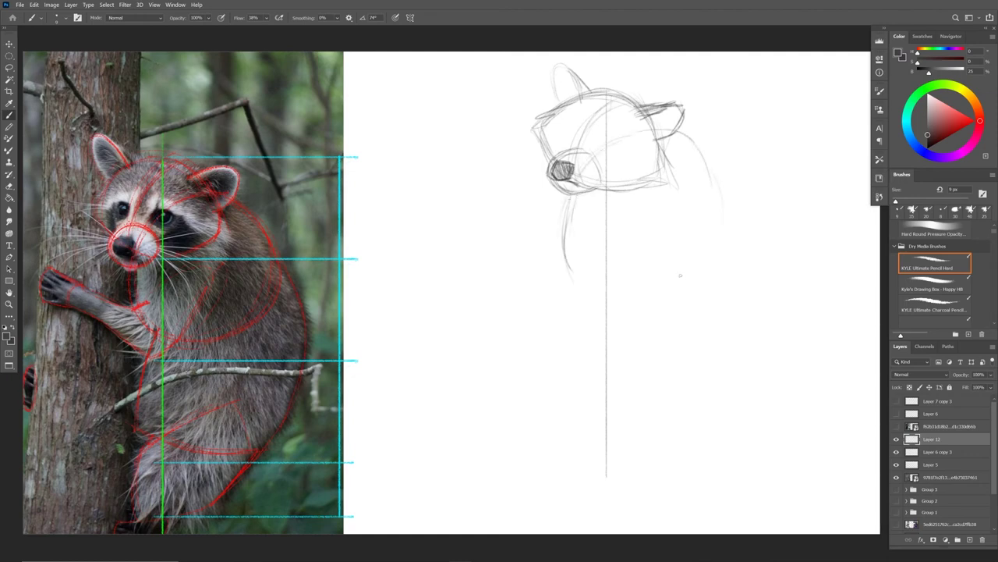
pyautogui.moveTo(600, 289); pyautogui.dragTo(613, 288)
pyautogui.moveTo(613, 383); pyautogui.dragTo(602, 383)
pyautogui.moveTo(603, 478); pyautogui.dragTo(613, 479)
pyautogui.moveTo(605, 428)
pyautogui.mouseDown()
pyautogui.moveTo(616, 428)
pyautogui.moveTo(602, 429)
pyautogui.mouseUp()
# Step: Sketch the large rounded rib cage beneath the head, with the shoulder and upper back curve beside it
pyautogui.moveTo(567, 231)
pyautogui.mouseDown()
pyautogui.moveTo(589, 273)
pyautogui.moveTo(689, 250)
pyautogui.mouseUp()
pyautogui.moveTo(688, 144); pyautogui.dragTo(711, 254)
pyautogui.moveTo(641, 279); pyautogui.dragTo(672, 274)
pyautogui.moveTo(584, 267); pyautogui.dragTo(704, 234)
pyautogui.moveTo(692, 153); pyautogui.dragTo(715, 204)
pyautogui.moveTo(667, 132); pyautogui.dragTo(694, 156)
pyautogui.moveTo(668, 139)
pyautogui.mouseDown()
pyautogui.moveTo(696, 170)
pyautogui.moveTo(672, 268)
pyautogui.mouseUp()
pyautogui.moveTo(571, 191)
pyautogui.mouseDown()
pyautogui.moveTo(565, 232)
pyautogui.moveTo(605, 278)
pyautogui.mouseUp()
pyautogui.moveTo(607, 276); pyautogui.dragTo(649, 278)
pyautogui.moveTo(713, 195); pyautogui.dragTo(728, 270)
pyautogui.moveTo(722, 319); pyautogui.dragTo(726, 234)
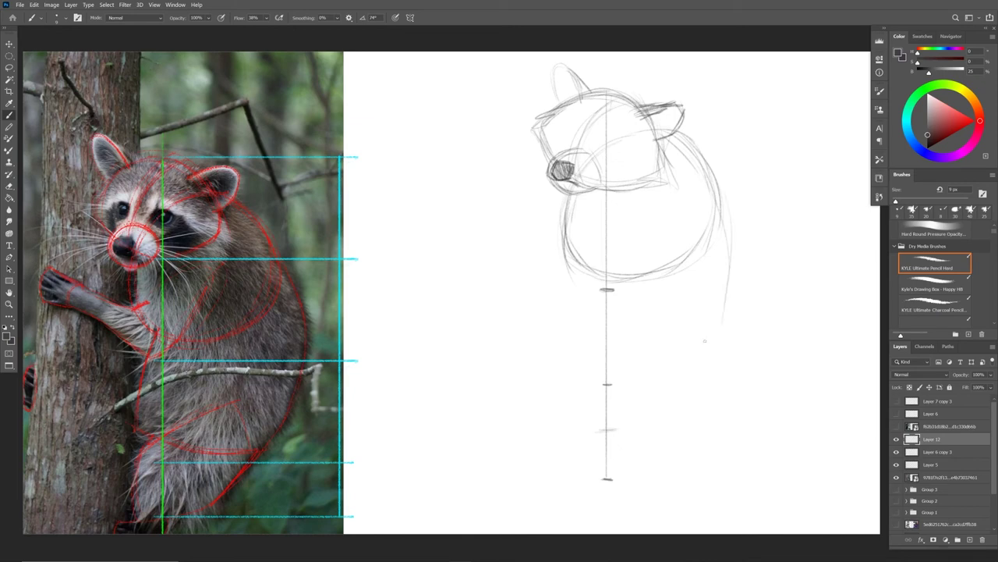
# Step: Extend the arched back down to the rump, and draw the belly line with a curved lower edge for the abdomen
pyautogui.moveTo(726, 200)
pyautogui.mouseDown()
pyautogui.moveTo(704, 341)
pyautogui.moveTo(654, 420)
pyautogui.mouseUp()
pyautogui.moveTo(727, 305)
pyautogui.mouseDown()
pyautogui.moveTo(671, 416)
pyautogui.moveTo(621, 439)
pyautogui.mouseUp()
pyautogui.moveTo(719, 334)
pyautogui.mouseDown()
pyautogui.moveTo(690, 396)
pyautogui.moveTo(609, 449)
pyautogui.mouseUp()
pyautogui.moveTo(728, 278); pyautogui.dragTo(668, 406)
pyautogui.moveTo(584, 269)
pyautogui.mouseDown()
pyautogui.moveTo(556, 351)
pyautogui.moveTo(618, 379)
pyautogui.moveTo(553, 344)
pyautogui.moveTo(556, 357)
pyautogui.mouseUp()
pyautogui.moveTo(569, 356); pyautogui.dragTo(672, 383)
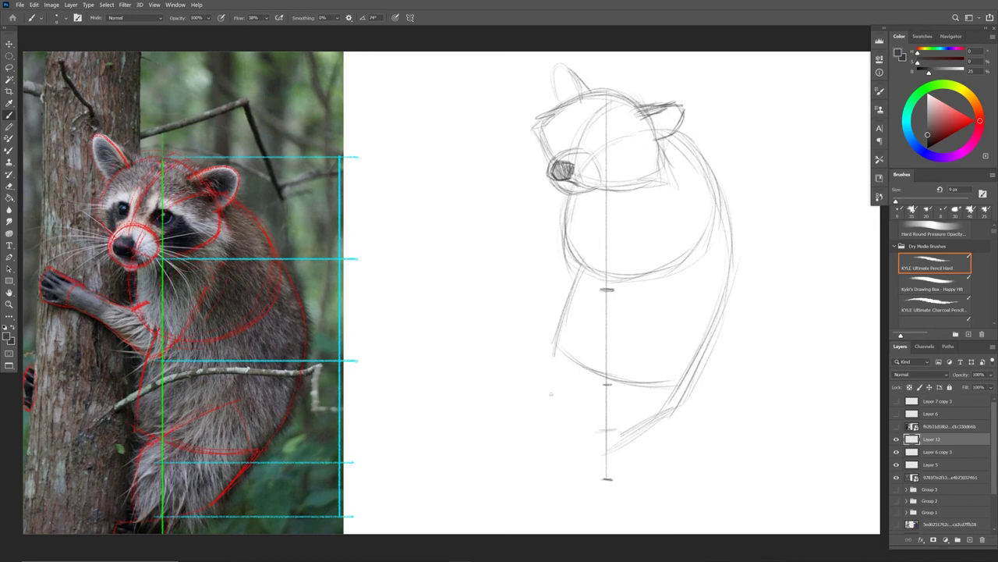
pyautogui.moveTo(566, 356); pyautogui.dragTo(593, 368)
pyautogui.moveTo(577, 299); pyautogui.dragTo(568, 343)
# Step: Sketch the bent thigh and rounded hind leg overlapping the lower belly
pyautogui.moveTo(587, 264)
pyautogui.mouseDown()
pyautogui.moveTo(567, 344)
pyautogui.moveTo(666, 334)
pyautogui.moveTo(669, 392)
pyautogui.mouseUp()
pyautogui.moveTo(577, 369); pyautogui.dragTo(623, 348)
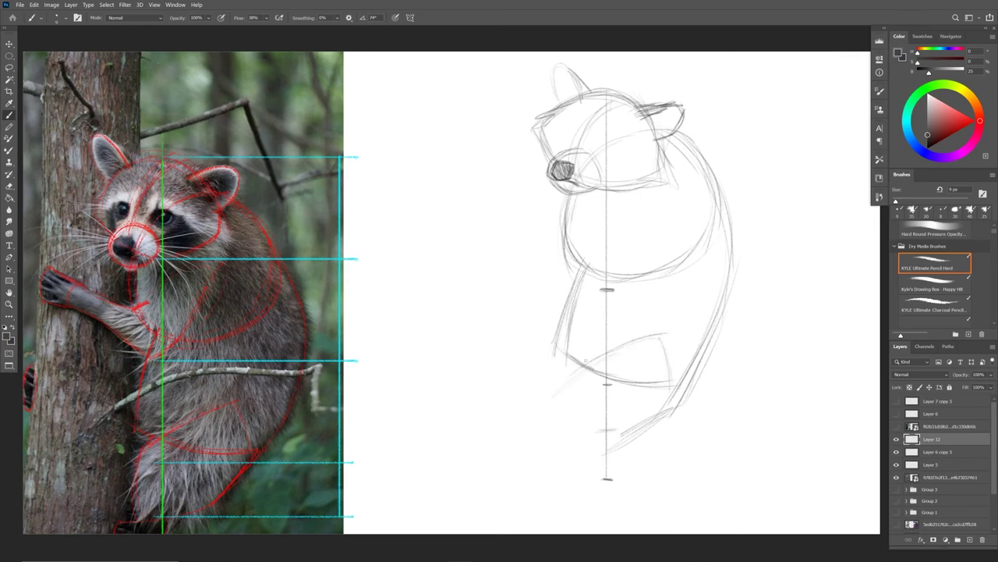
pyautogui.moveTo(556, 383)
pyautogui.mouseDown()
pyautogui.moveTo(549, 438)
pyautogui.moveTo(573, 461)
pyautogui.mouseUp()
pyautogui.moveTo(581, 464); pyautogui.dragTo(632, 443)
pyautogui.moveTo(558, 413); pyautogui.dragTo(574, 461)
pyautogui.moveTo(559, 400)
pyautogui.mouseDown()
pyautogui.moveTo(580, 466)
pyautogui.moveTo(558, 424)
pyautogui.mouseUp()
pyautogui.moveTo(594, 365); pyautogui.dragTo(649, 340)
pyautogui.moveTo(561, 402)
pyautogui.mouseDown()
pyautogui.moveTo(580, 370)
pyautogui.moveTo(604, 356)
pyautogui.moveTo(564, 442)
pyautogui.mouseUp()
pyautogui.moveTo(568, 384); pyautogui.dragTo(577, 459)
pyautogui.moveTo(574, 376); pyautogui.dragTo(564, 417)
pyautogui.moveTo(604, 358); pyautogui.dragTo(634, 344)
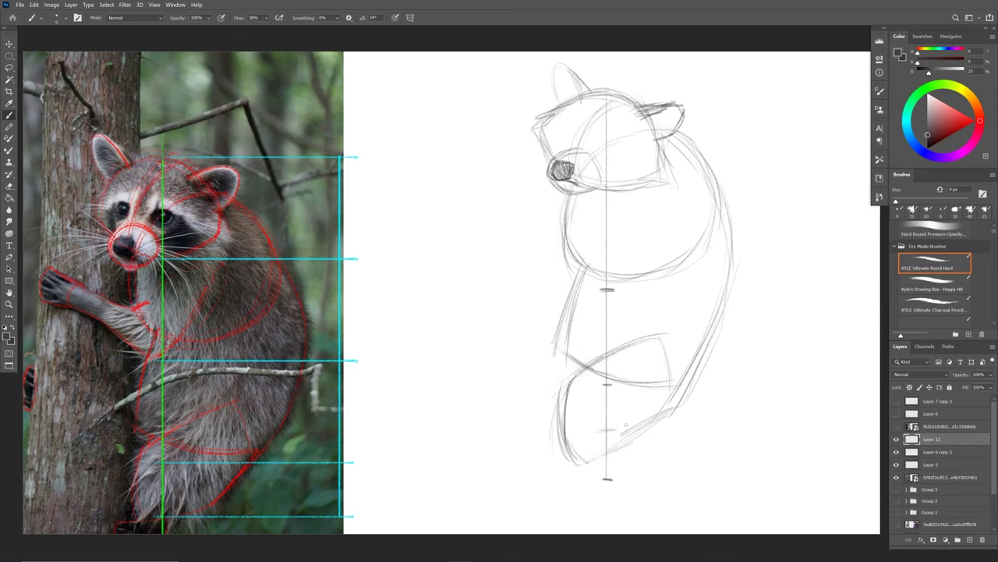
# Step: Draw the hind foot with its toes and heel under the leg, and firm up the belly line
pyautogui.moveTo(596, 456); pyautogui.dragTo(621, 446)
pyautogui.moveTo(565, 470)
pyautogui.mouseDown()
pyautogui.moveTo(545, 446)
pyautogui.moveTo(555, 464)
pyautogui.moveTo(534, 462)
pyautogui.moveTo(532, 441)
pyautogui.moveTo(550, 440)
pyautogui.moveTo(553, 461)
pyautogui.moveTo(536, 447)
pyautogui.moveTo(534, 459)
pyautogui.moveTo(613, 457)
pyautogui.mouseUp()
pyautogui.moveTo(537, 443)
pyautogui.mouseDown()
pyautogui.moveTo(558, 435)
pyautogui.moveTo(547, 426)
pyautogui.moveTo(563, 404)
pyautogui.mouseUp()
pyautogui.moveTo(572, 365); pyautogui.dragTo(581, 290)
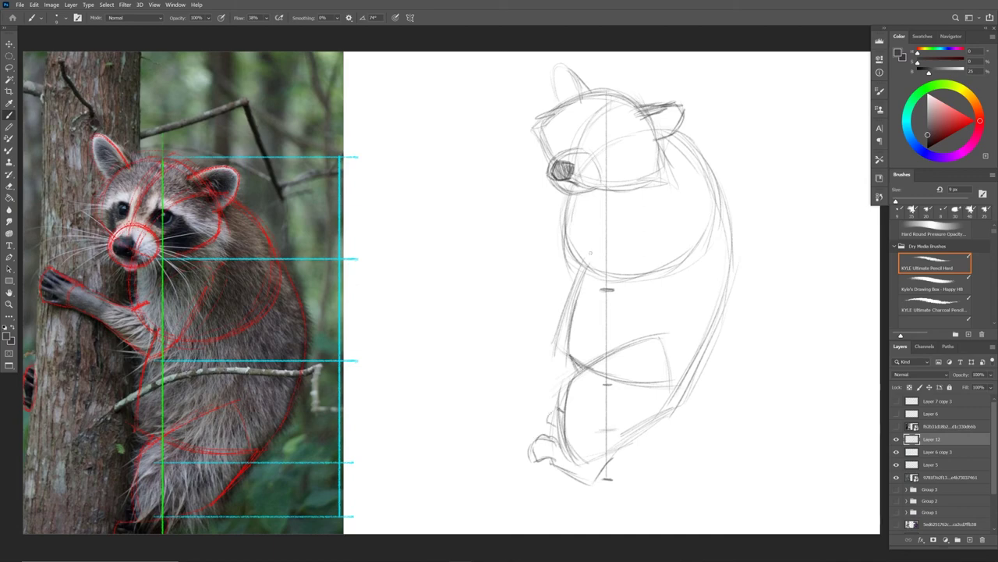
pyautogui.hotkey('ctrl', 'z')
pyautogui.click(934, 264)
pyautogui.moveTo(569, 485); pyautogui.dragTo(615, 477)
pyautogui.moveTo(611, 475); pyautogui.dragTo(636, 438)
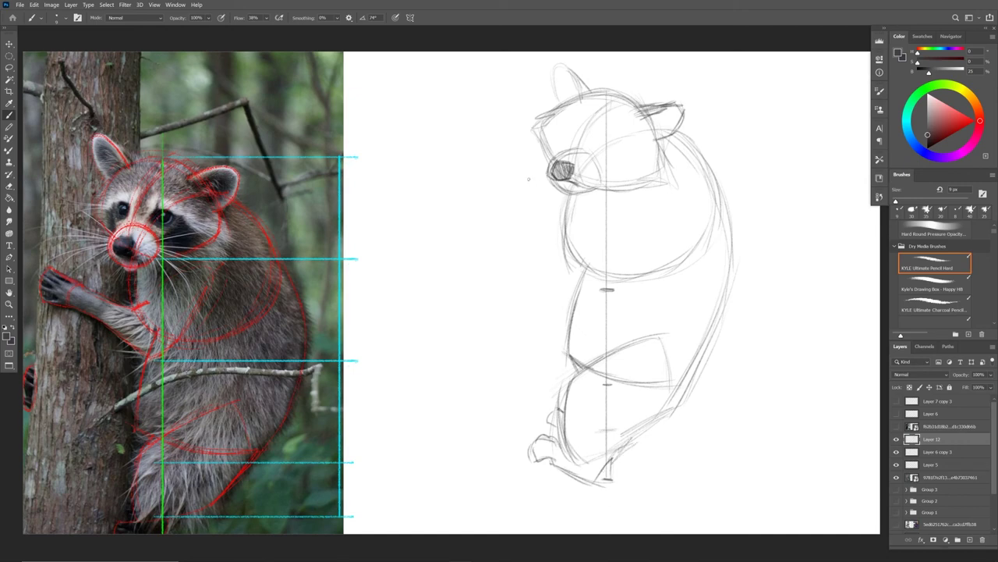
# Step: Sketch the foreleg reaching out from the chest and block in its paw, hiding the red tracing on the photo
pyautogui.moveTo(460, 179); pyautogui.dragTo(542, 230)
pyautogui.moveTo(455, 180); pyautogui.dragTo(555, 262)
pyautogui.moveTo(519, 231); pyautogui.dragTo(564, 274)
pyautogui.moveTo(490, 203); pyautogui.dragTo(550, 261)
pyautogui.moveTo(487, 201)
pyautogui.mouseDown()
pyautogui.moveTo(587, 290)
pyautogui.moveTo(630, 249)
pyautogui.mouseUp()
pyautogui.moveTo(597, 285); pyautogui.dragTo(647, 217)
pyautogui.moveTo(622, 255); pyautogui.dragTo(602, 282)
pyautogui.moveTo(569, 282)
pyautogui.mouseDown()
pyautogui.moveTo(499, 214)
pyautogui.moveTo(529, 201)
pyautogui.moveTo(562, 230)
pyautogui.moveTo(510, 199)
pyautogui.mouseUp()
pyautogui.moveTo(509, 210)
pyautogui.mouseDown()
pyautogui.moveTo(521, 196)
pyautogui.moveTo(578, 242)
pyautogui.moveTo(575, 282)
pyautogui.moveTo(633, 253)
pyautogui.mouseUp()
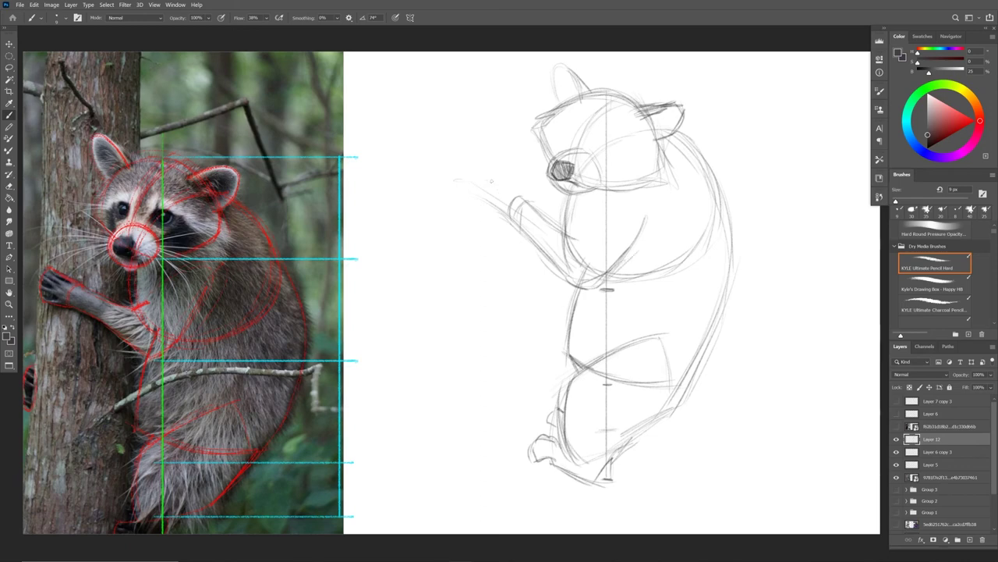
pyautogui.click(897, 464)
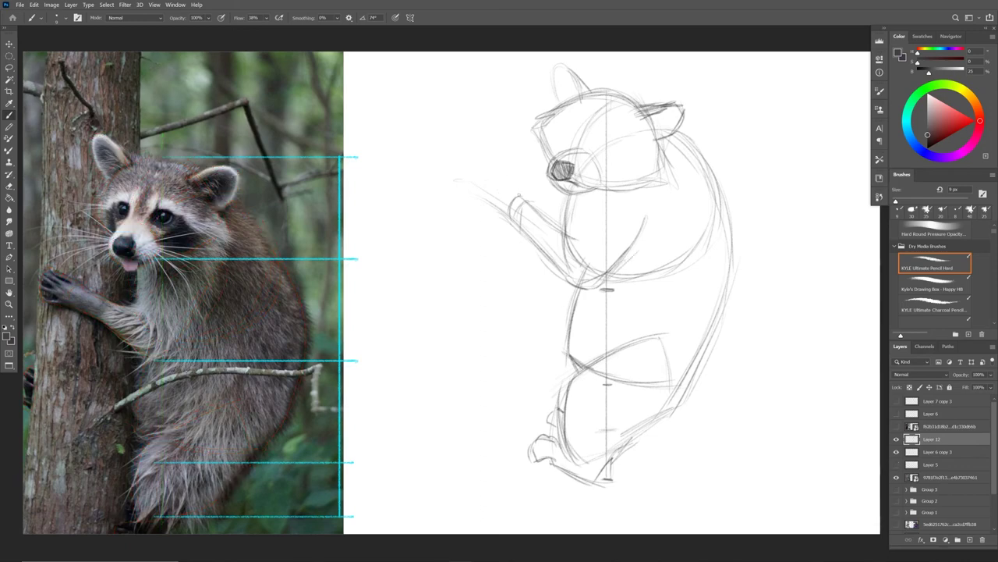
pyautogui.moveTo(504, 180)
pyautogui.mouseDown()
pyautogui.moveTo(473, 167)
pyautogui.moveTo(475, 205)
pyautogui.moveTo(491, 211)
pyautogui.moveTo(471, 181)
pyautogui.moveTo(510, 181)
pyautogui.mouseUp()
# Step: Draw both edges of the tree trunk, running above and below the raccoon's head and feet
pyautogui.moveTo(470, 55)
pyautogui.mouseDown()
pyautogui.moveTo(460, 242)
pyautogui.moveTo(422, 499)
pyautogui.mouseUp()
pyautogui.moveTo(468, 53); pyautogui.dragTo(430, 410)
pyautogui.moveTo(440, 376); pyautogui.dragTo(424, 508)
pyautogui.moveTo(597, 52); pyautogui.dragTo(597, 96)
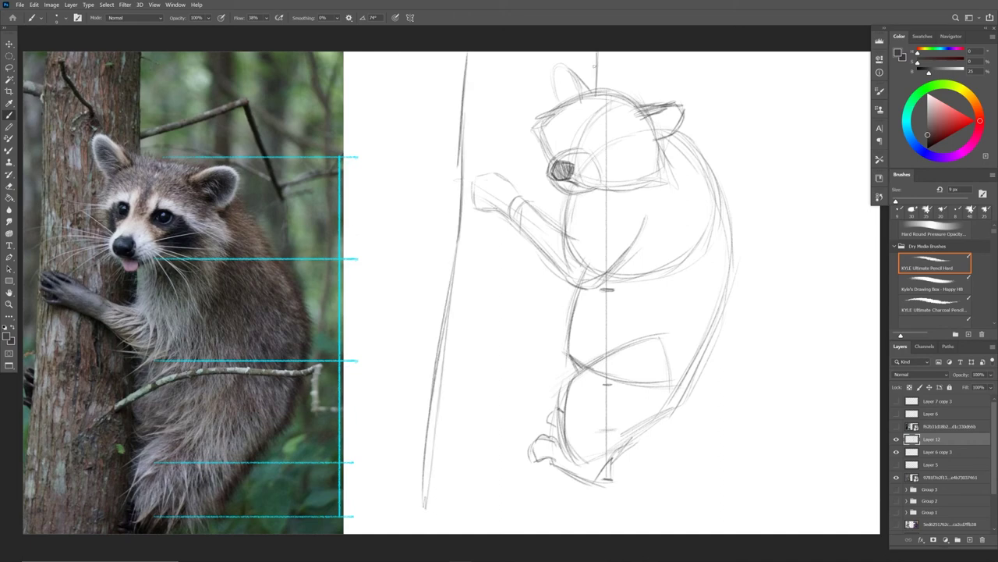
pyautogui.moveTo(577, 487); pyautogui.dragTo(578, 529)
pyautogui.moveTo(578, 482); pyautogui.dragTo(589, 530)
pyautogui.moveTo(440, 341); pyautogui.dragTo(414, 533)
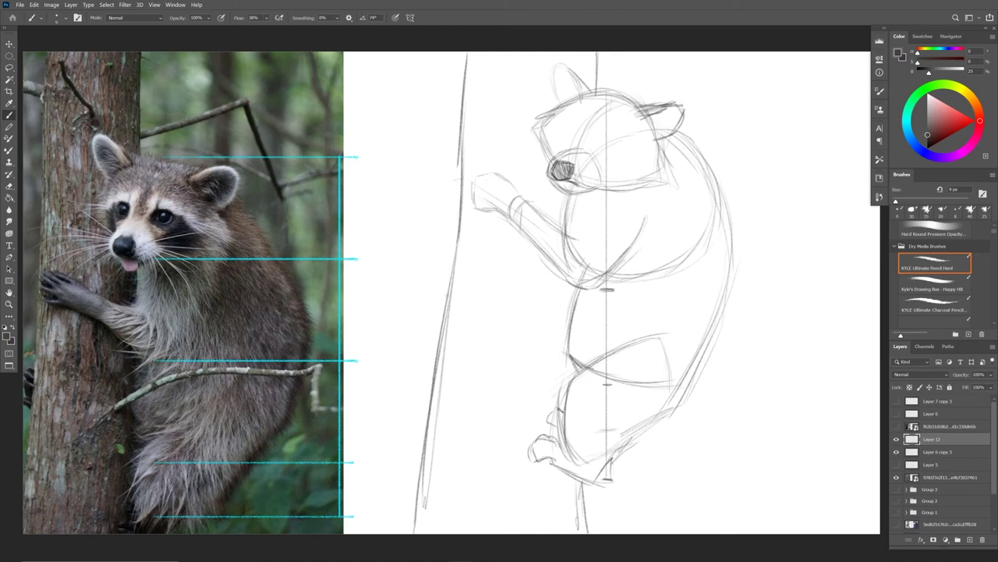
# Step: Add fingers to the reaching paw and draw the far paw gripping the trunk's outer edge
pyautogui.moveTo(443, 270); pyautogui.dragTo(436, 315)
pyautogui.moveTo(499, 212)
pyautogui.mouseDown()
pyautogui.moveTo(474, 205)
pyautogui.moveTo(491, 205)
pyautogui.moveTo(469, 189)
pyautogui.moveTo(475, 169)
pyautogui.moveTo(511, 181)
pyautogui.moveTo(526, 199)
pyautogui.mouseUp()
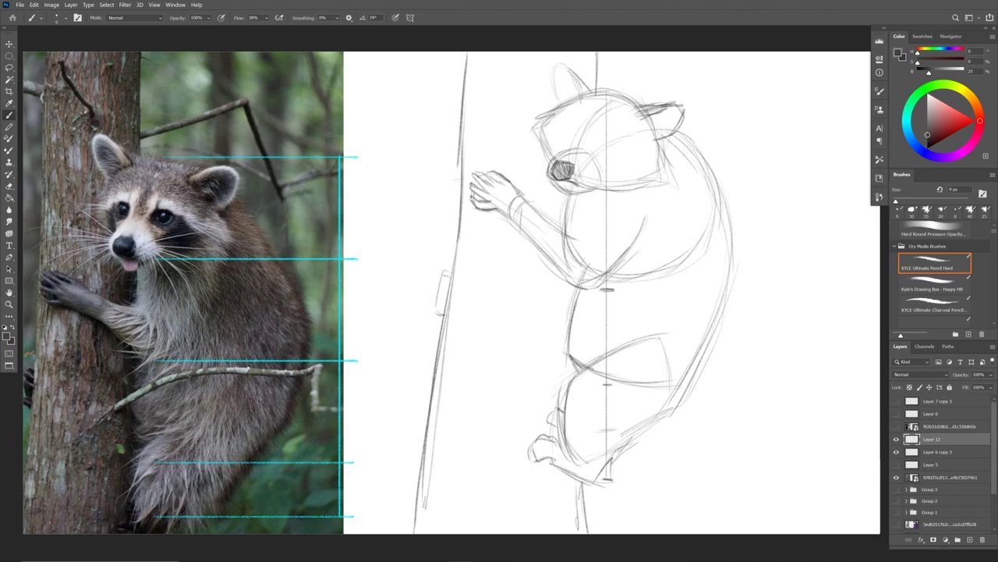
pyautogui.moveTo(443, 278)
pyautogui.mouseDown()
pyautogui.moveTo(452, 271)
pyautogui.moveTo(438, 288)
pyautogui.moveTo(454, 286)
pyautogui.moveTo(432, 295)
pyautogui.moveTo(437, 309)
pyautogui.moveTo(450, 299)
pyautogui.moveTo(434, 316)
pyautogui.mouseUp()
pyautogui.moveTo(433, 313)
pyautogui.mouseDown()
pyautogui.moveTo(444, 319)
pyautogui.moveTo(448, 308)
pyautogui.mouseUp()
# Step: Draw the facial details: muzzle edges, tongue, two dark eyes, a darker nose and mask markings around the eyes
pyautogui.moveTo(567, 181)
pyautogui.mouseDown()
pyautogui.moveTo(605, 181)
pyautogui.moveTo(589, 148)
pyautogui.moveTo(552, 161)
pyautogui.moveTo(601, 170)
pyautogui.moveTo(556, 194)
pyautogui.moveTo(574, 195)
pyautogui.mouseUp()
pyautogui.moveTo(560, 182)
pyautogui.mouseDown()
pyautogui.moveTo(571, 197)
pyautogui.moveTo(597, 184)
pyautogui.moveTo(548, 182)
pyautogui.mouseUp()
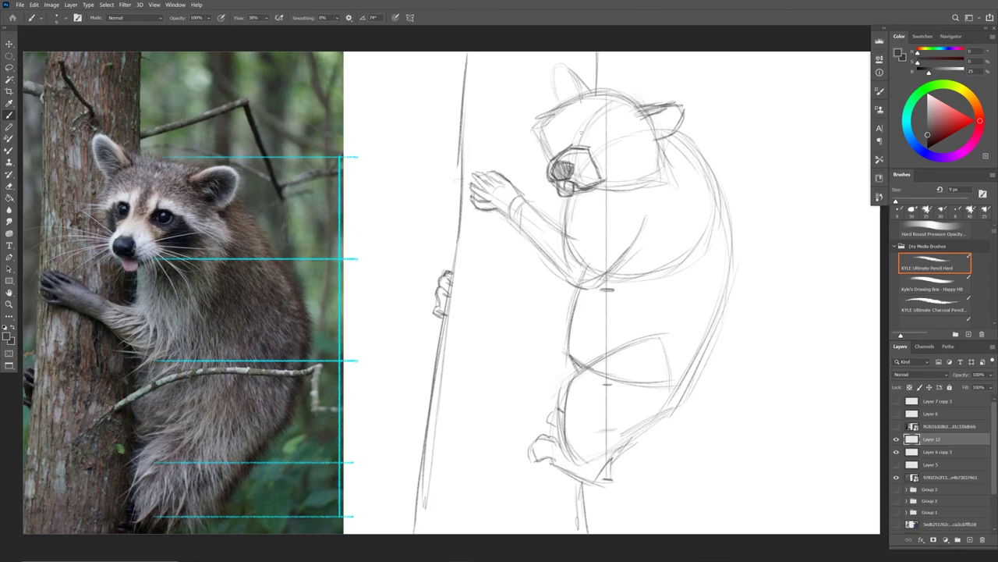
pyautogui.moveTo(580, 128)
pyautogui.mouseDown()
pyautogui.moveTo(564, 125)
pyautogui.moveTo(568, 135)
pyautogui.mouseUp()
pyautogui.moveTo(573, 124)
pyautogui.mouseDown()
pyautogui.moveTo(577, 146)
pyautogui.moveTo(566, 124)
pyautogui.moveTo(574, 136)
pyautogui.moveTo(616, 141)
pyautogui.moveTo(596, 184)
pyautogui.mouseUp()
pyautogui.moveTo(611, 141); pyautogui.dragTo(621, 136)
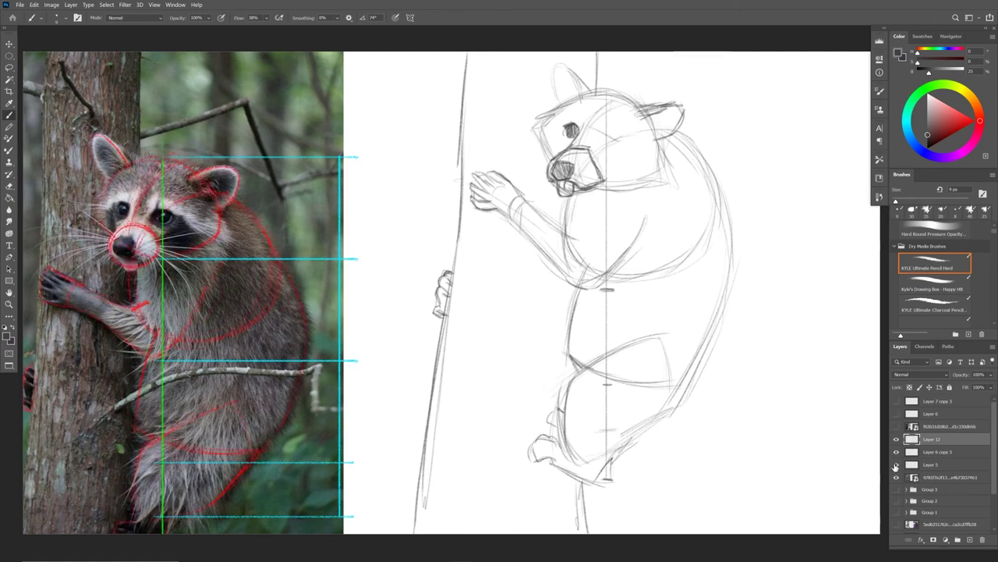
pyautogui.moveTo(613, 137)
pyautogui.mouseDown()
pyautogui.moveTo(620, 142)
pyautogui.moveTo(608, 147)
pyautogui.moveTo(619, 147)
pyautogui.moveTo(616, 136)
pyautogui.moveTo(607, 148)
pyautogui.moveTo(613, 135)
pyautogui.moveTo(610, 146)
pyautogui.mouseUp()
pyautogui.moveTo(561, 169)
pyautogui.mouseDown()
pyautogui.moveTo(556, 176)
pyautogui.moveTo(573, 177)
pyautogui.mouseUp()
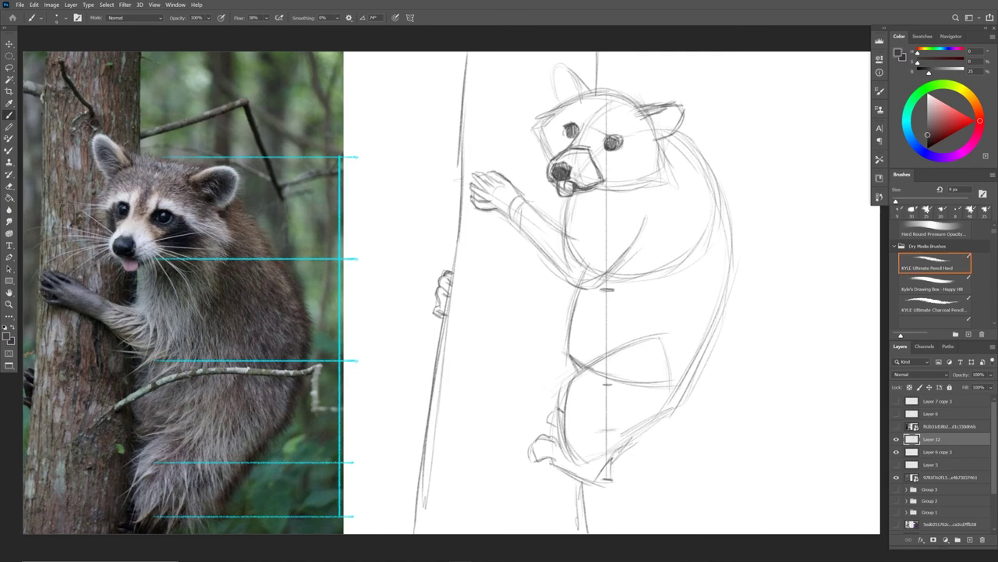
pyautogui.moveTo(601, 151)
pyautogui.mouseDown()
pyautogui.moveTo(615, 130)
pyautogui.moveTo(649, 166)
pyautogui.moveTo(614, 163)
pyautogui.moveTo(632, 184)
pyautogui.moveTo(655, 167)
pyautogui.moveTo(621, 134)
pyautogui.moveTo(563, 123)
pyautogui.moveTo(550, 154)
pyautogui.moveTo(556, 139)
pyautogui.mouseUp()
pyautogui.moveTo(551, 130); pyautogui.dragTo(567, 118)
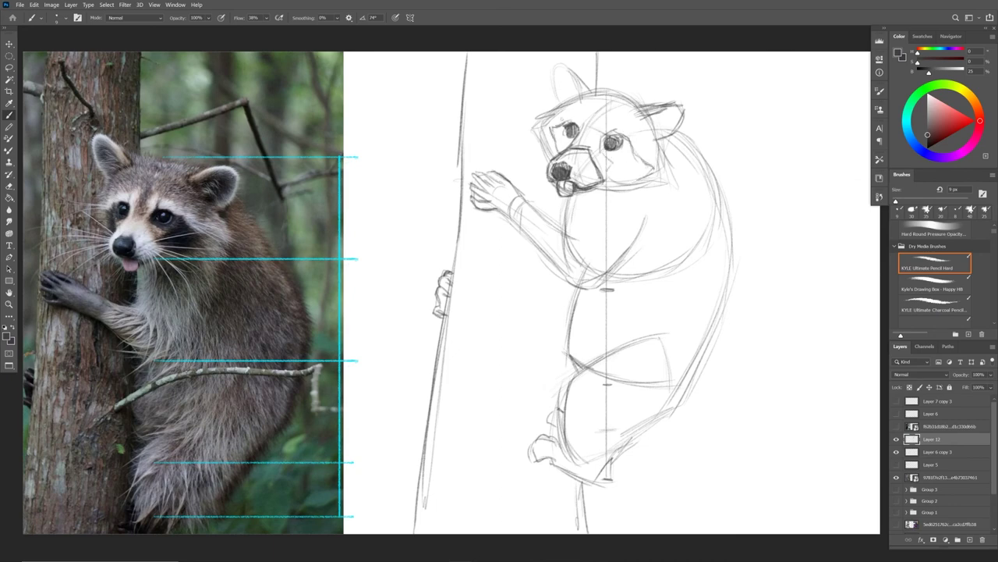
# Step: Strengthen the front chest line and the contours of the reaching foreleg up to the elbow
pyautogui.moveTo(567, 196); pyautogui.dragTo(572, 237)
pyautogui.moveTo(528, 203); pyautogui.dragTo(577, 238)
pyautogui.moveTo(518, 228)
pyautogui.mouseDown()
pyautogui.moveTo(587, 282)
pyautogui.moveTo(632, 220)
pyautogui.mouseUp()
pyautogui.moveTo(635, 237); pyautogui.dragTo(640, 223)
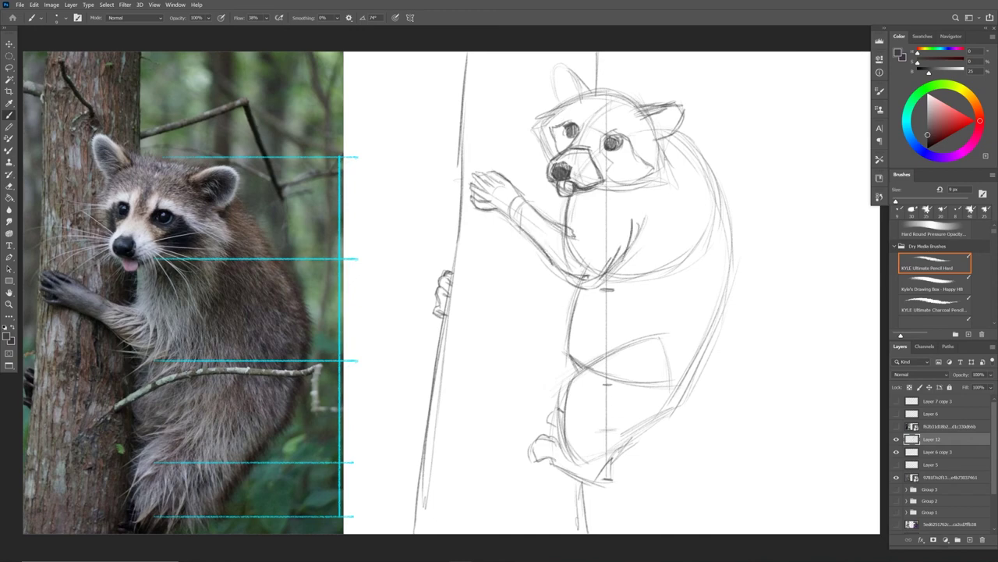
# Step: Darken the head's contour along the jaw, cheeks and forehead, and add brow marks above the eyes
pyautogui.moveTo(597, 195); pyautogui.dragTo(637, 191)
pyautogui.moveTo(660, 151)
pyautogui.mouseDown()
pyautogui.moveTo(644, 196)
pyautogui.moveTo(651, 189)
pyautogui.mouseUp()
pyautogui.moveTo(663, 128); pyautogui.dragTo(657, 184)
pyautogui.moveTo(553, 116); pyautogui.dragTo(544, 159)
pyautogui.moveTo(583, 97)
pyautogui.mouseDown()
pyautogui.moveTo(541, 131)
pyautogui.moveTo(624, 140)
pyautogui.mouseUp()
pyautogui.moveTo(618, 120); pyautogui.dragTo(638, 144)
pyautogui.moveTo(581, 116); pyautogui.dragTo(548, 128)
# Step: Darken the body's outer contour along the back, rump, hind leg and belly
pyautogui.moveTo(676, 131)
pyautogui.mouseDown()
pyautogui.moveTo(734, 234)
pyautogui.moveTo(738, 323)
pyautogui.mouseUp()
pyautogui.moveTo(739, 274)
pyautogui.mouseDown()
pyautogui.moveTo(700, 375)
pyautogui.moveTo(662, 399)
pyautogui.moveTo(618, 455)
pyautogui.mouseUp()
pyautogui.moveTo(660, 425)
pyautogui.mouseDown()
pyautogui.moveTo(585, 470)
pyautogui.moveTo(562, 470)
pyautogui.moveTo(576, 473)
pyautogui.mouseUp()
pyautogui.moveTo(557, 414)
pyautogui.mouseDown()
pyautogui.moveTo(584, 466)
pyautogui.moveTo(631, 343)
pyautogui.moveTo(660, 332)
pyautogui.mouseUp()
pyautogui.moveTo(577, 302); pyautogui.dragTo(570, 373)
pyautogui.moveTo(582, 281); pyautogui.dragTo(572, 380)
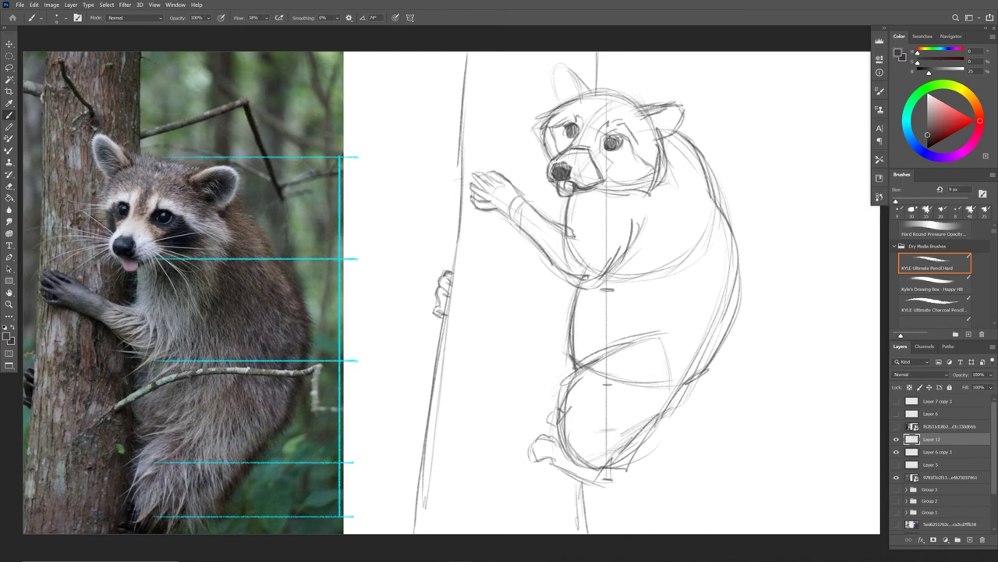
# Step: Write "Help me" beside the raccoon's head and enclose it in a speech bubble pointing at the mouth
pyautogui.moveTo(412, 91)
pyautogui.mouseDown()
pyautogui.moveTo(413, 125)
pyautogui.moveTo(425, 122)
pyautogui.mouseUp()
pyautogui.moveTo(413, 109); pyautogui.dragTo(425, 106)
pyautogui.moveTo(429, 114)
pyautogui.mouseDown()
pyautogui.moveTo(446, 87)
pyautogui.moveTo(465, 94)
pyautogui.mouseUp()
pyautogui.moveTo(434, 134)
pyautogui.mouseDown()
pyautogui.moveTo(440, 151)
pyautogui.moveTo(466, 132)
pyautogui.mouseUp()
pyautogui.moveTo(532, 155)
pyautogui.mouseDown()
pyautogui.moveTo(433, 61)
pyautogui.moveTo(499, 146)
pyautogui.mouseUp()
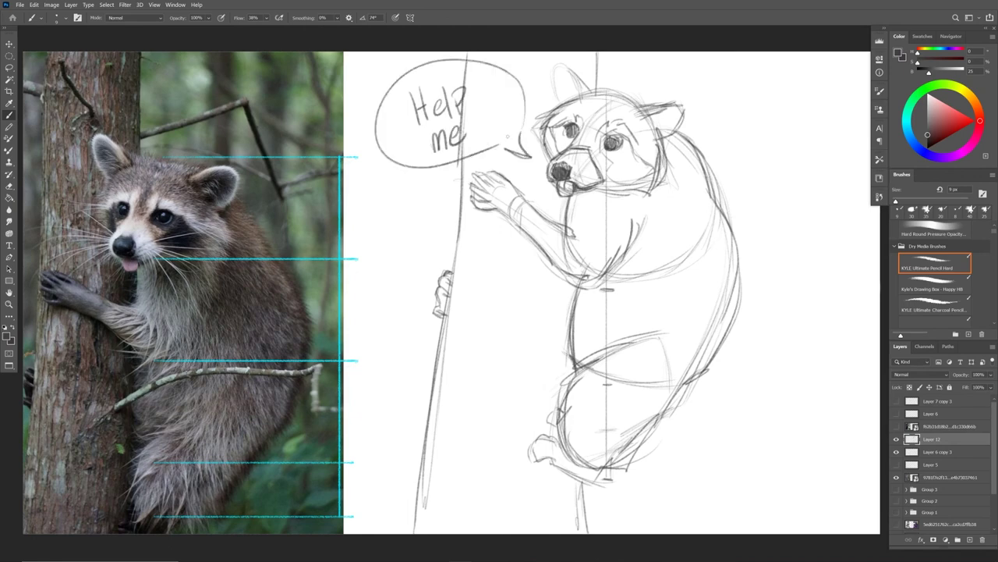
# Step: Group the climbing raccoon's photo, tracing and sketch layers, and hide that group
pyautogui.keyDown('shift'); pyautogui.click(945, 476); pyautogui.keyUp('shift')
pyautogui.click(957, 539)
pyautogui.click(896, 438)
# Step: Show the side-view seated raccoon photo together with its red tracing and blue proportion guides
pyautogui.click(897, 426)
pyautogui.click(896, 413)
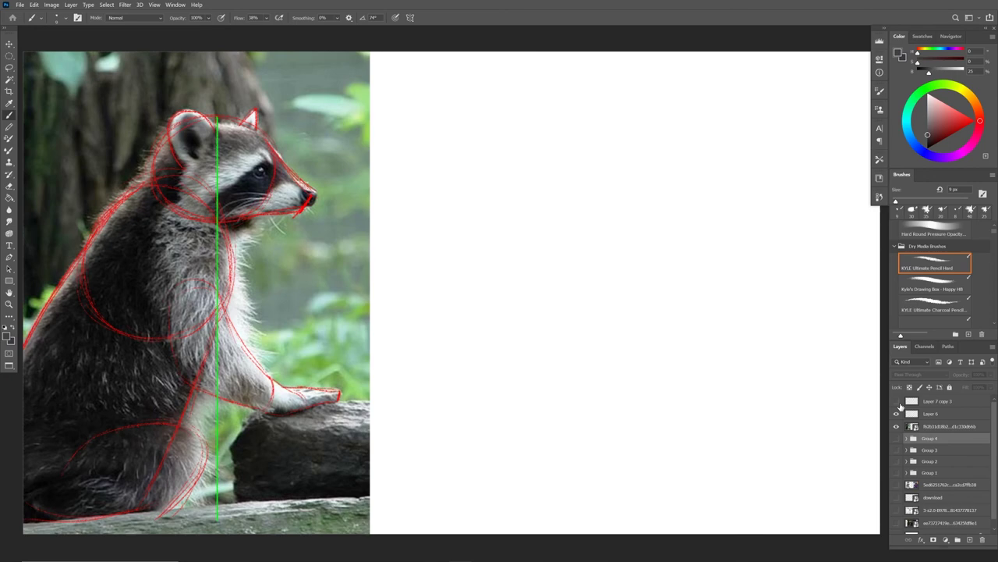
pyautogui.click(896, 425)
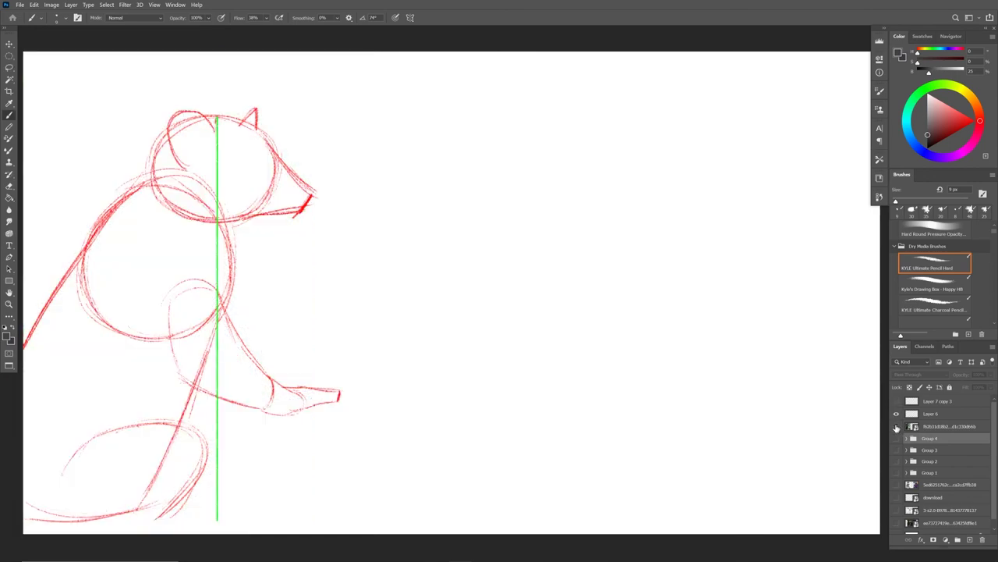
pyautogui.click(896, 426)
pyautogui.click(896, 401)
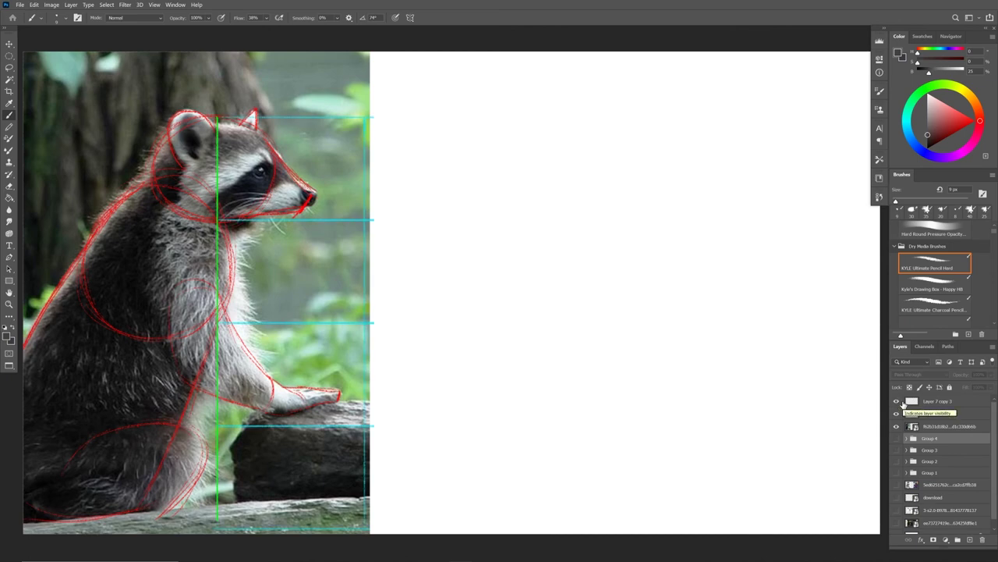
# Step: On a new layer, sketch a head circle with a vertical guide line and proportion ticks running below it
pyautogui.hotkey('ctrl', 'shift', 'alt', 'n')
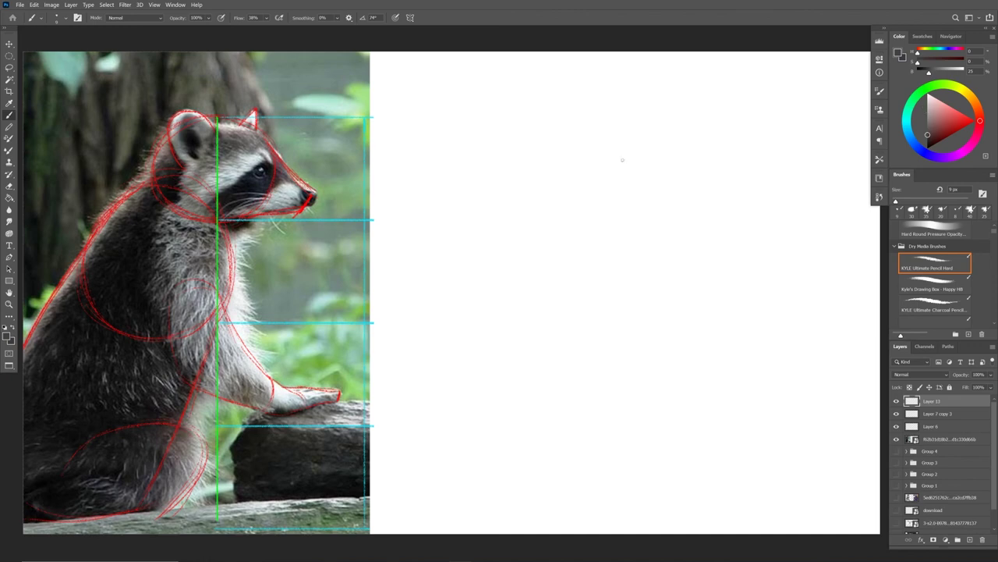
pyautogui.moveTo(549, 148)
pyautogui.mouseDown()
pyautogui.moveTo(569, 185)
pyautogui.moveTo(643, 133)
pyautogui.moveTo(652, 148)
pyautogui.moveTo(582, 158)
pyautogui.moveTo(622, 192)
pyautogui.mouseUp()
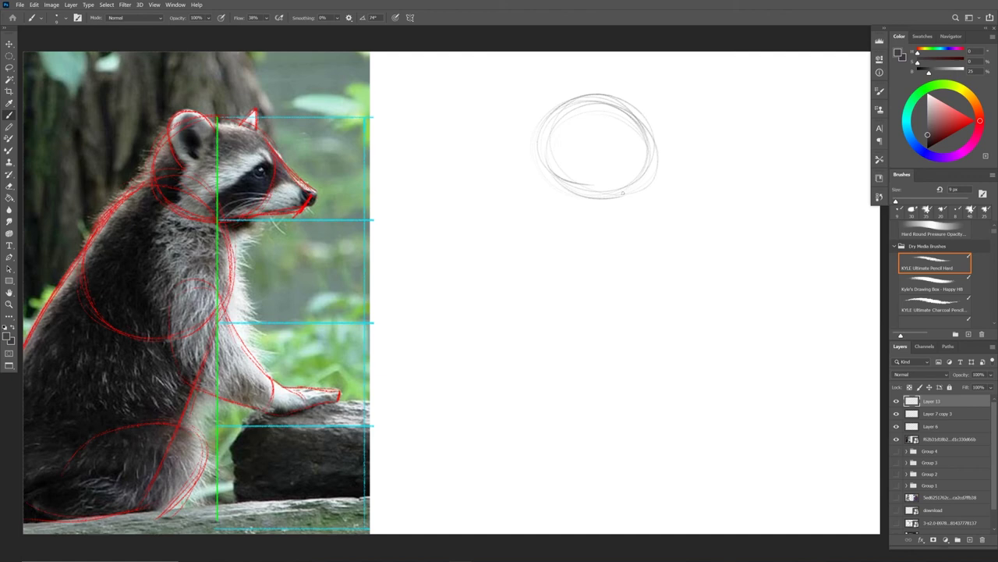
pyautogui.moveTo(590, 291); pyautogui.dragTo(602, 289)
pyautogui.moveTo(592, 386); pyautogui.dragTo(605, 387)
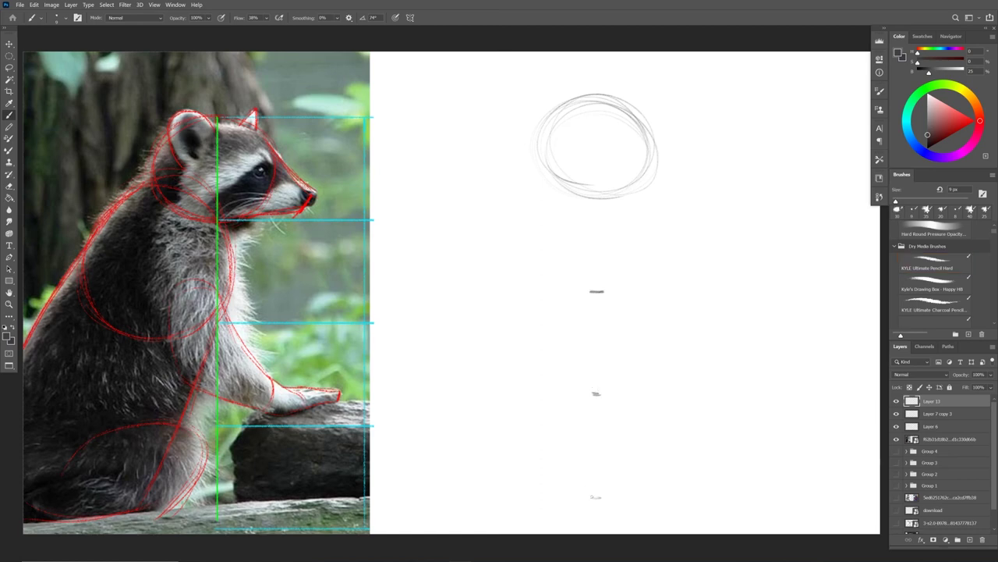
pyautogui.moveTo(598, 497); pyautogui.dragTo(579, 496)
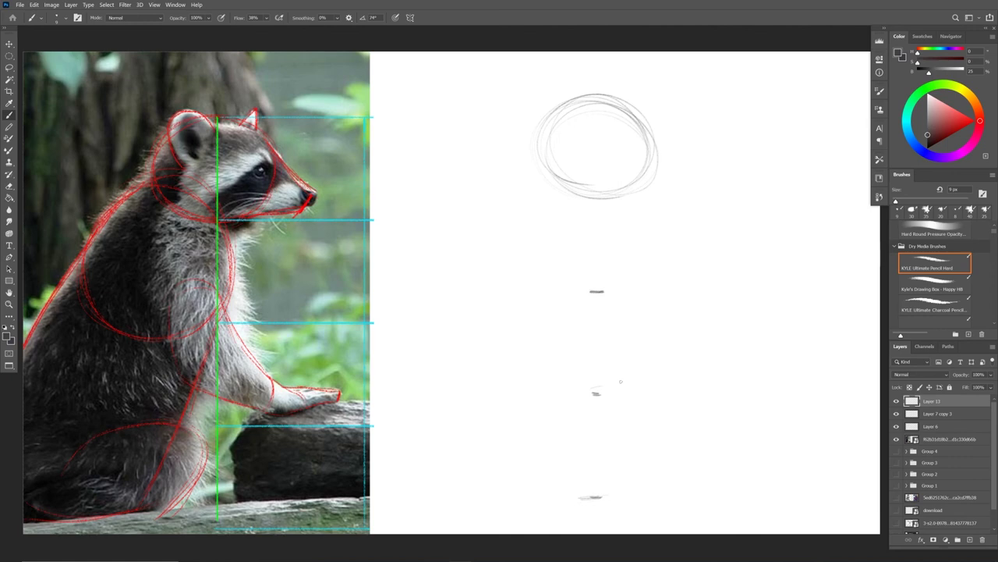
pyautogui.moveTo(595, 102); pyautogui.dragTo(595, 496)
# Step: Draw the pointed snout in profile from the head circle, with the bridge, nose tip and jaw line
pyautogui.moveTo(595, 496)
pyautogui.mouseDown()
pyautogui.moveTo(595, 106)
pyautogui.moveTo(679, 168)
pyautogui.moveTo(673, 185)
pyautogui.mouseUp()
pyautogui.moveTo(655, 148); pyautogui.dragTo(681, 175)
pyautogui.moveTo(626, 188); pyautogui.dragTo(681, 189)
pyautogui.moveTo(647, 127); pyautogui.dragTo(689, 168)
pyautogui.moveTo(690, 169)
pyautogui.mouseDown()
pyautogui.moveTo(672, 190)
pyautogui.moveTo(685, 184)
pyautogui.mouseUp()
pyautogui.moveTo(688, 169); pyautogui.dragTo(670, 187)
pyautogui.moveTo(658, 149); pyautogui.dragTo(680, 167)
pyautogui.moveTo(662, 154); pyautogui.dragTo(688, 176)
pyautogui.moveTo(610, 192)
pyautogui.mouseDown()
pyautogui.moveTo(680, 184)
pyautogui.moveTo(591, 205)
pyautogui.mouseUp()
# Step: Strengthen the back of the head circle and sketch the large rib cage oval behind and below it
pyautogui.moveTo(652, 137)
pyautogui.mouseDown()
pyautogui.moveTo(629, 108)
pyautogui.moveTo(549, 118)
pyautogui.moveTo(542, 161)
pyautogui.mouseUp()
pyautogui.moveTo(551, 120)
pyautogui.mouseDown()
pyautogui.moveTo(545, 161)
pyautogui.moveTo(605, 265)
pyautogui.moveTo(597, 290)
pyautogui.moveTo(568, 301)
pyautogui.moveTo(512, 295)
pyautogui.mouseUp()
pyautogui.moveTo(530, 154); pyautogui.dragTo(493, 181)
pyautogui.moveTo(478, 249); pyautogui.dragTo(499, 297)
pyautogui.moveTo(522, 300); pyautogui.dragTo(547, 300)
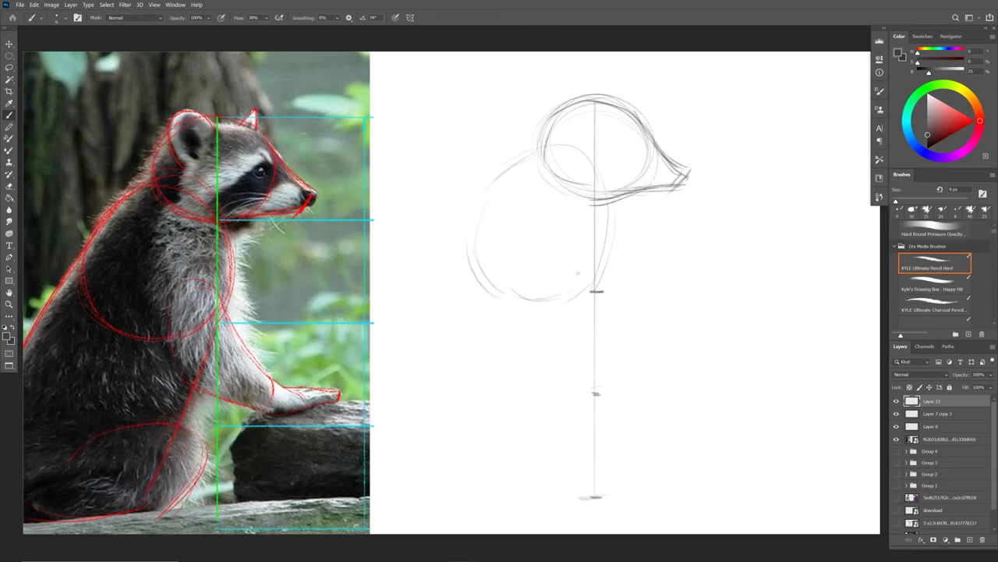
pyautogui.moveTo(527, 147)
pyautogui.mouseDown()
pyautogui.moveTo(473, 229)
pyautogui.moveTo(500, 181)
pyautogui.mouseUp()
pyautogui.moveTo(586, 144); pyautogui.dragTo(489, 191)
pyautogui.moveTo(493, 190)
pyautogui.mouseDown()
pyautogui.moveTo(476, 210)
pyautogui.moveTo(468, 255)
pyautogui.mouseUp()
pyautogui.moveTo(471, 210)
pyautogui.mouseDown()
pyautogui.moveTo(499, 294)
pyautogui.moveTo(567, 299)
pyautogui.moveTo(611, 255)
pyautogui.moveTo(616, 208)
pyautogui.moveTo(601, 272)
pyautogui.mouseUp()
pyautogui.moveTo(475, 244); pyautogui.dragTo(498, 188)
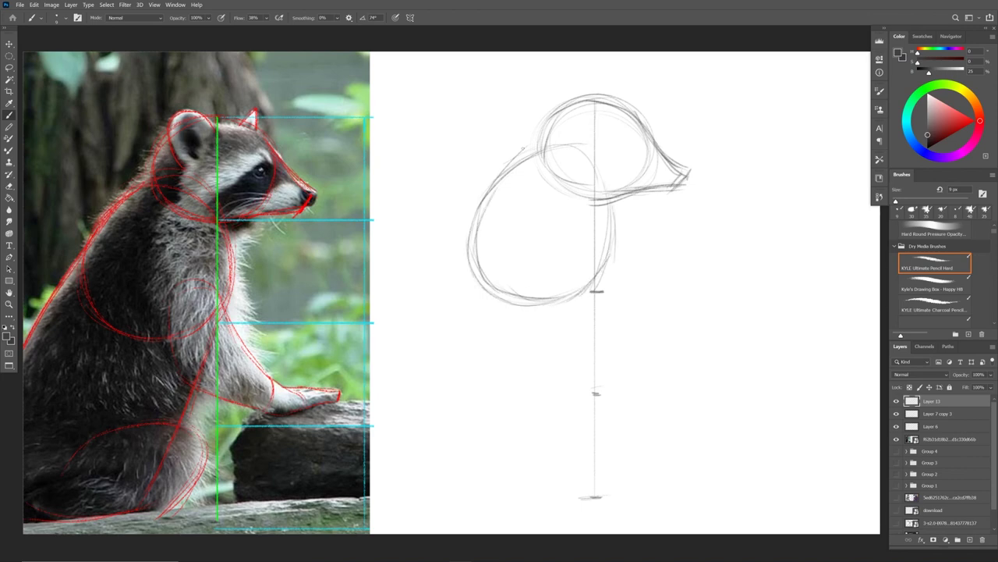
# Step: Draw the long sloping back line from the shoulders down past the rib cage
pyautogui.moveTo(523, 148); pyautogui.dragTo(419, 293)
pyautogui.moveTo(471, 219); pyautogui.dragTo(389, 339)
pyautogui.moveTo(460, 236); pyautogui.dragTo(396, 326)
pyautogui.moveTo(459, 235); pyautogui.dragTo(386, 353)
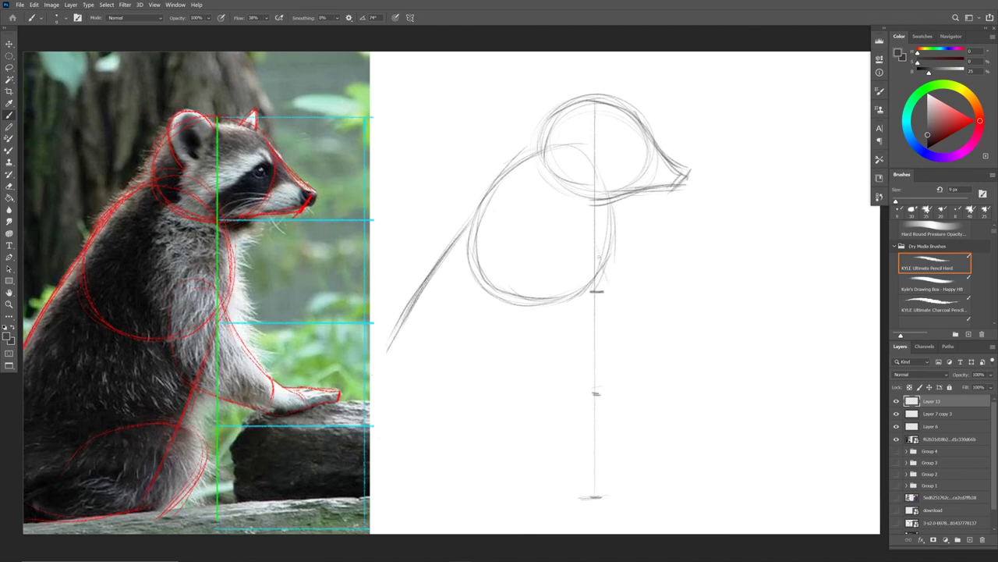
# Step: Sketch the foreleg from shoulder to elbow and wrist, with the forepaw extended flat in front
pyautogui.moveTo(538, 274)
pyautogui.mouseDown()
pyautogui.moveTo(543, 350)
pyautogui.moveTo(616, 372)
pyautogui.mouseUp()
pyautogui.moveTo(598, 256)
pyautogui.mouseDown()
pyautogui.moveTo(623, 329)
pyautogui.moveTo(648, 365)
pyautogui.moveTo(624, 337)
pyautogui.moveTo(638, 344)
pyautogui.moveTo(637, 375)
pyautogui.moveTo(625, 332)
pyautogui.moveTo(636, 364)
pyautogui.mouseUp()
pyautogui.moveTo(543, 344)
pyautogui.mouseDown()
pyautogui.moveTo(643, 383)
pyautogui.moveTo(604, 283)
pyautogui.mouseUp()
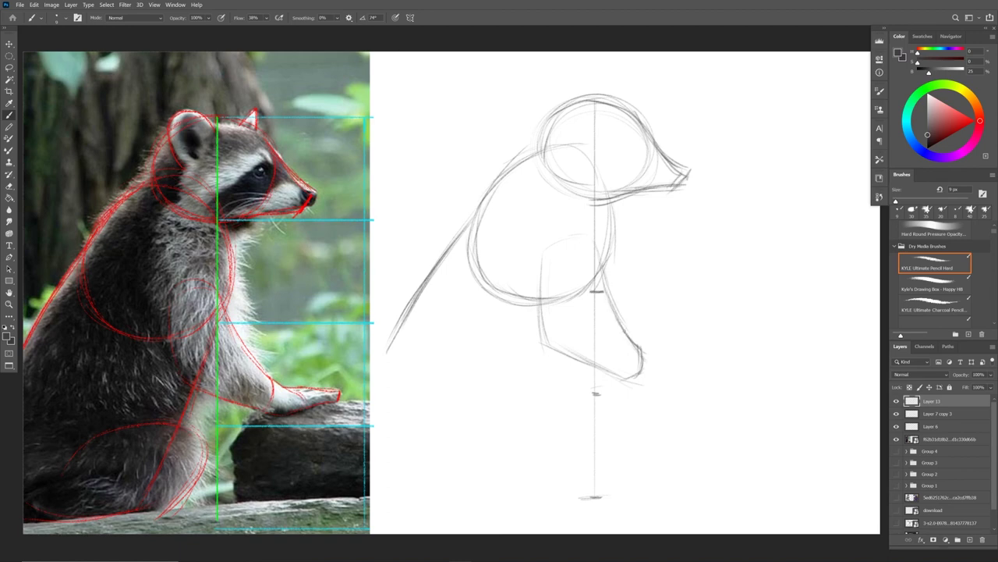
pyautogui.moveTo(543, 331); pyautogui.dragTo(574, 355)
pyautogui.moveTo(630, 379); pyautogui.dragTo(672, 383)
pyautogui.moveTo(642, 350)
pyautogui.mouseDown()
pyautogui.moveTo(676, 364)
pyautogui.moveTo(673, 379)
pyautogui.moveTo(681, 370)
pyautogui.moveTo(654, 355)
pyautogui.moveTo(697, 352)
pyautogui.moveTo(691, 361)
pyautogui.moveTo(717, 372)
pyautogui.moveTo(690, 358)
pyautogui.moveTo(691, 380)
pyautogui.moveTo(681, 383)
pyautogui.moveTo(716, 372)
pyautogui.moveTo(683, 360)
pyautogui.mouseUp()
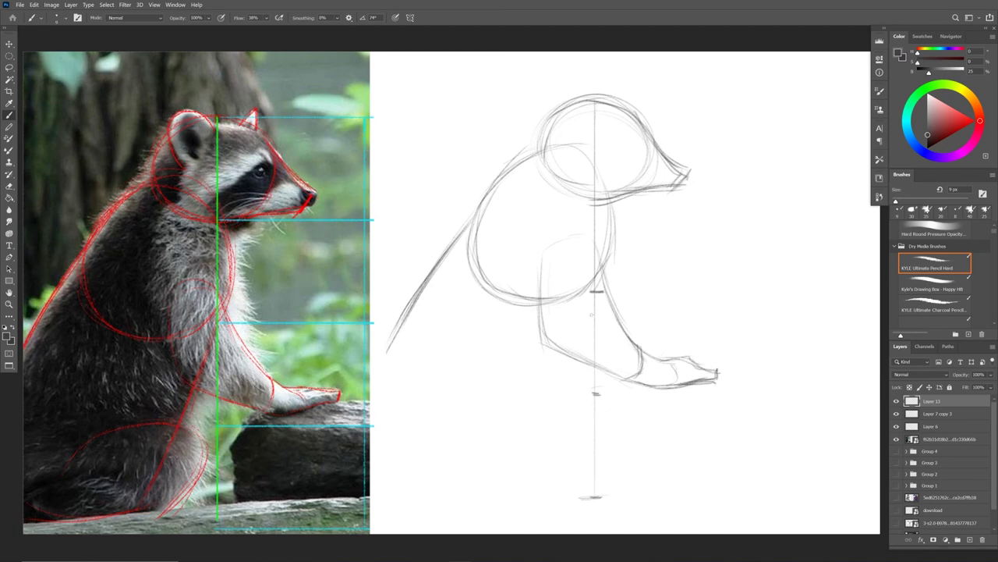
# Step: Draw the slanted belly line, the curved base of the rump and the rounded thigh of the seated raccoon
pyautogui.moveTo(608, 253); pyautogui.dragTo(518, 466)
pyautogui.moveTo(448, 471); pyautogui.dragTo(515, 464)
pyautogui.moveTo(563, 384); pyautogui.dragTo(516, 459)
pyautogui.moveTo(419, 417)
pyautogui.mouseDown()
pyautogui.moveTo(472, 381)
pyautogui.moveTo(559, 388)
pyautogui.mouseUp()
pyautogui.moveTo(570, 449); pyautogui.dragTo(553, 471)
pyautogui.moveTo(538, 387)
pyautogui.mouseDown()
pyautogui.moveTo(534, 477)
pyautogui.moveTo(500, 377)
pyautogui.moveTo(433, 415)
pyautogui.mouseUp()
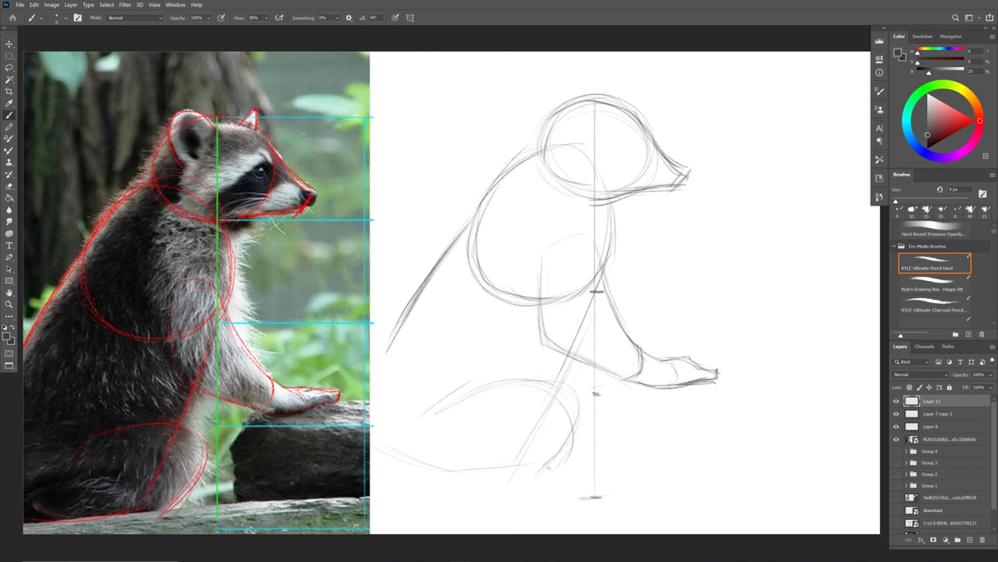
pyautogui.moveTo(539, 472)
pyautogui.mouseDown()
pyautogui.moveTo(543, 385)
pyautogui.moveTo(476, 393)
pyautogui.moveTo(442, 430)
pyautogui.mouseUp()
pyautogui.moveTo(451, 409); pyautogui.dragTo(523, 382)
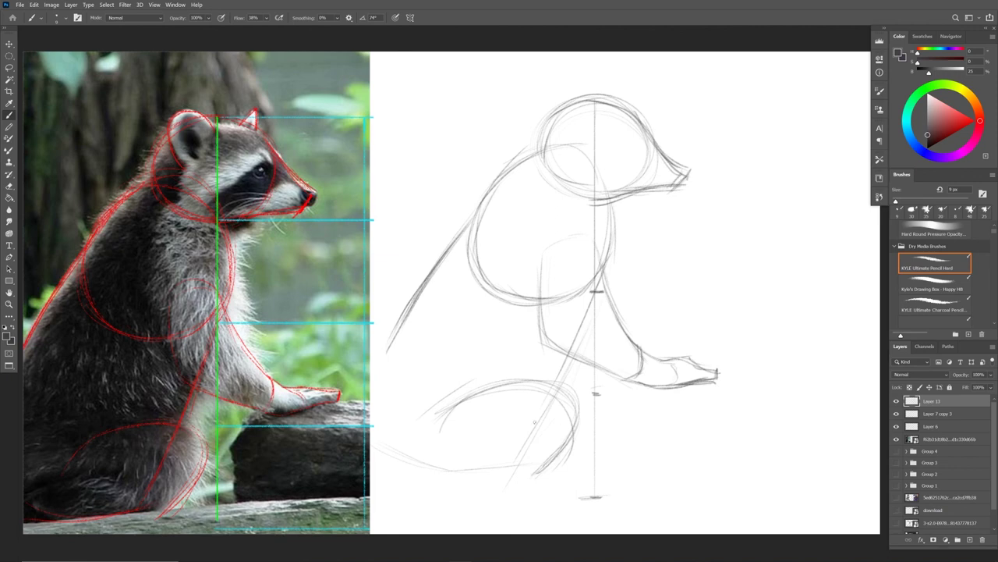
# Step: Hide the red tracing and guide line layers over the reference photo and fade the construction sketch layer
pyautogui.click(896, 426)
pyautogui.click(896, 413)
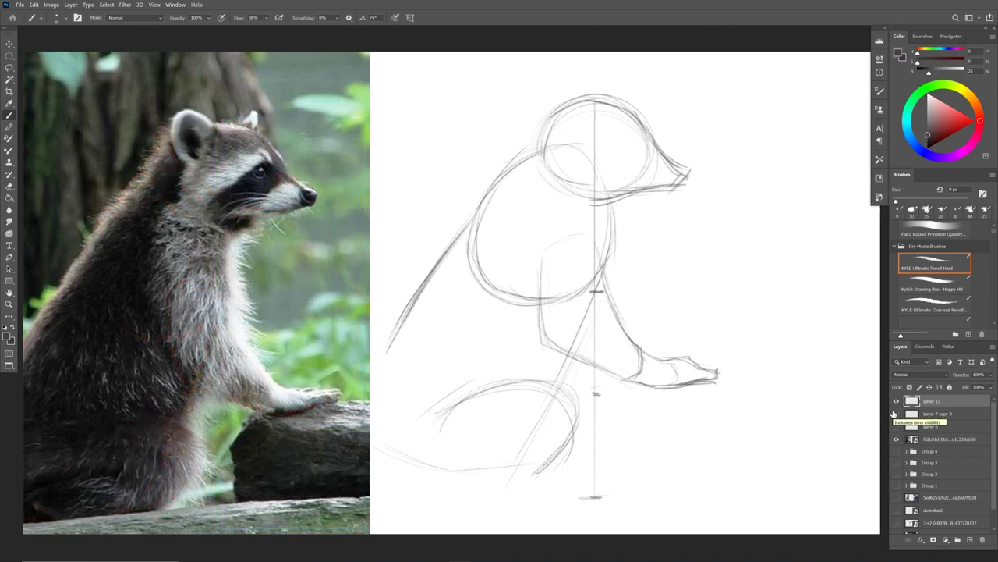
pyautogui.moveTo(990, 386); pyautogui.dragTo(960, 388)
# Step: Add a new layer and outline the forehead, pointed muzzle, nose and jaw in a darker grey
pyautogui.click(969, 539)
pyautogui.moveTo(934, 137); pyautogui.dragTo(928, 141)
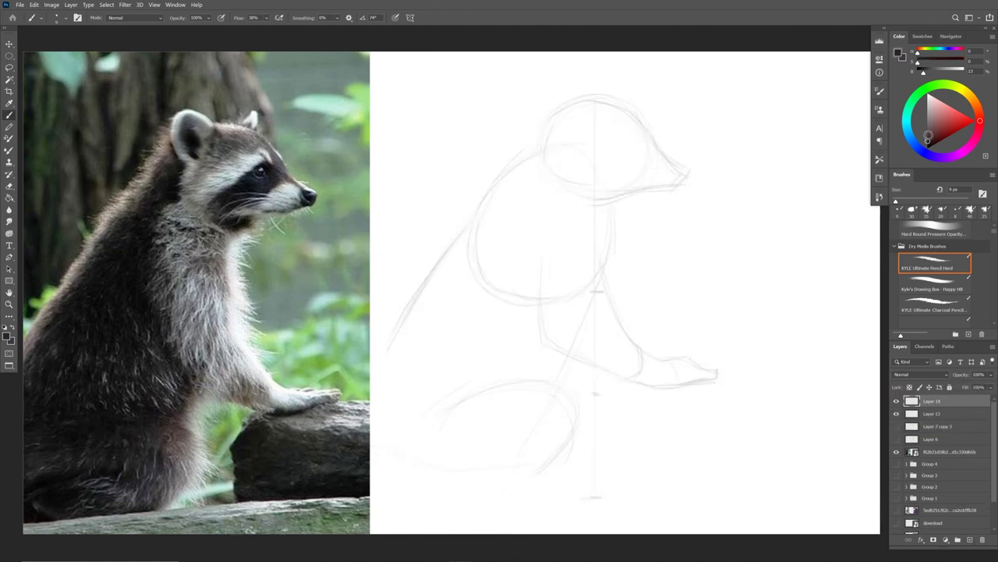
pyautogui.moveTo(595, 101)
pyautogui.mouseDown()
pyautogui.moveTo(621, 119)
pyautogui.moveTo(632, 114)
pyautogui.moveTo(680, 170)
pyautogui.moveTo(686, 164)
pyautogui.moveTo(675, 182)
pyautogui.moveTo(679, 164)
pyautogui.moveTo(663, 182)
pyautogui.moveTo(633, 178)
pyautogui.moveTo(666, 187)
pyautogui.moveTo(633, 181)
pyautogui.moveTo(641, 173)
pyautogui.moveTo(630, 188)
pyautogui.moveTo(669, 176)
pyautogui.moveTo(628, 192)
pyautogui.mouseUp()
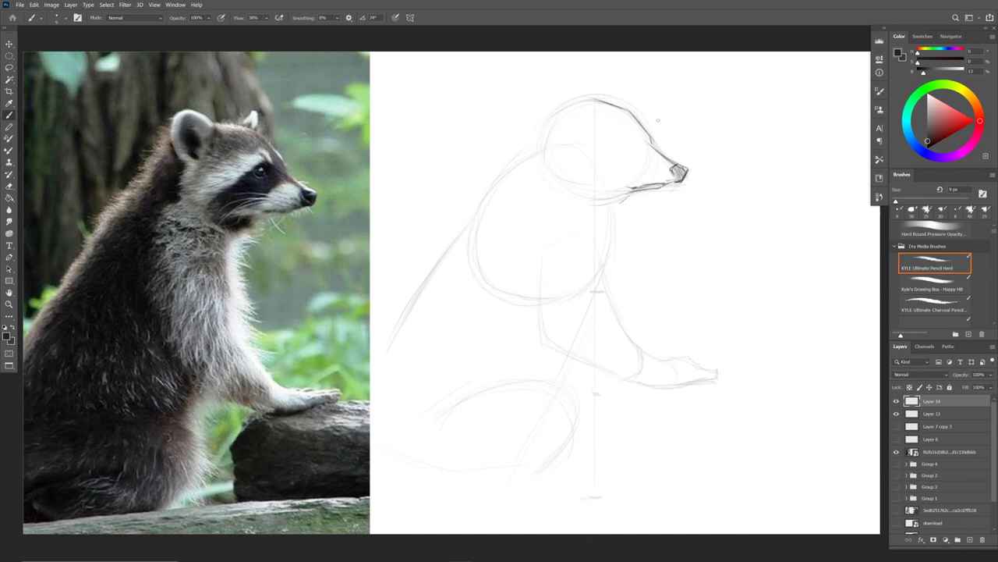
# Step: Draw the crown of the head with the rounded near ear, small far ear and ragged fur behind the head
pyautogui.moveTo(579, 97); pyautogui.dragTo(597, 99)
pyautogui.moveTo(549, 128)
pyautogui.mouseDown()
pyautogui.moveTo(557, 89)
pyautogui.moveTo(558, 136)
pyautogui.mouseUp()
pyautogui.moveTo(587, 104)
pyautogui.mouseDown()
pyautogui.moveTo(554, 82)
pyautogui.moveTo(557, 140)
pyautogui.moveTo(563, 119)
pyautogui.moveTo(563, 127)
pyautogui.mouseUp()
pyautogui.moveTo(561, 91); pyautogui.dragTo(561, 127)
pyautogui.moveTo(557, 84)
pyautogui.mouseDown()
pyautogui.moveTo(547, 117)
pyautogui.moveTo(554, 138)
pyautogui.mouseUp()
pyautogui.moveTo(582, 96)
pyautogui.mouseDown()
pyautogui.moveTo(604, 100)
pyautogui.moveTo(624, 84)
pyautogui.moveTo(627, 109)
pyautogui.moveTo(622, 87)
pyautogui.mouseUp()
pyautogui.moveTo(542, 114); pyautogui.dragTo(522, 156)
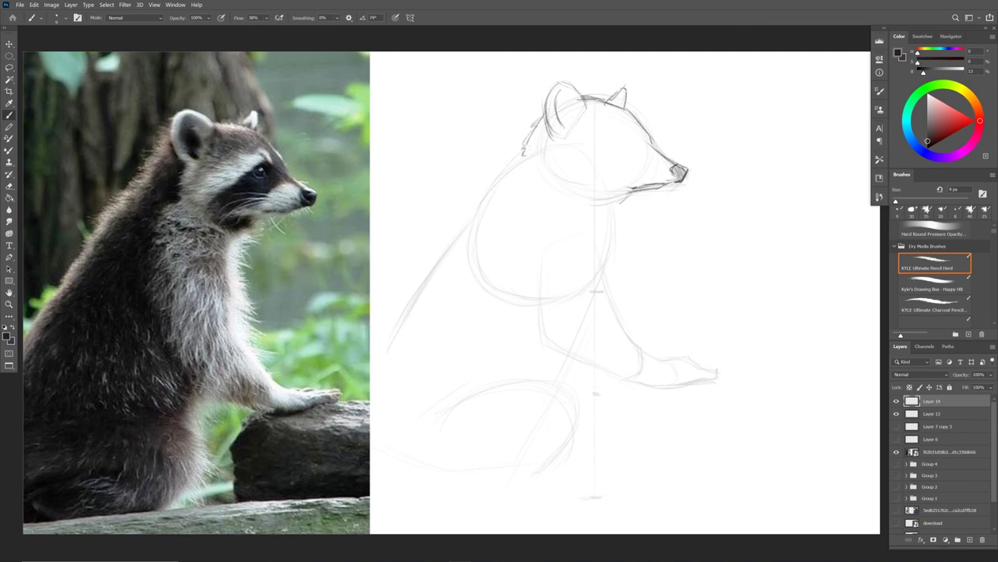
# Step: Draw the cheek fur, eye mask outline and dark eye, and start the neck line down to the shoulders
pyautogui.moveTo(596, 197); pyautogui.dragTo(568, 180)
pyautogui.moveTo(561, 140); pyautogui.dragTo(564, 187)
pyautogui.moveTo(564, 186); pyautogui.dragTo(586, 194)
pyautogui.moveTo(646, 160)
pyautogui.mouseDown()
pyautogui.moveTo(620, 181)
pyautogui.moveTo(591, 187)
pyautogui.mouseUp()
pyautogui.moveTo(636, 142)
pyautogui.mouseDown()
pyautogui.moveTo(642, 152)
pyautogui.moveTo(609, 145)
pyautogui.moveTo(563, 183)
pyautogui.moveTo(590, 187)
pyautogui.mouseUp()
pyautogui.click(626, 126)
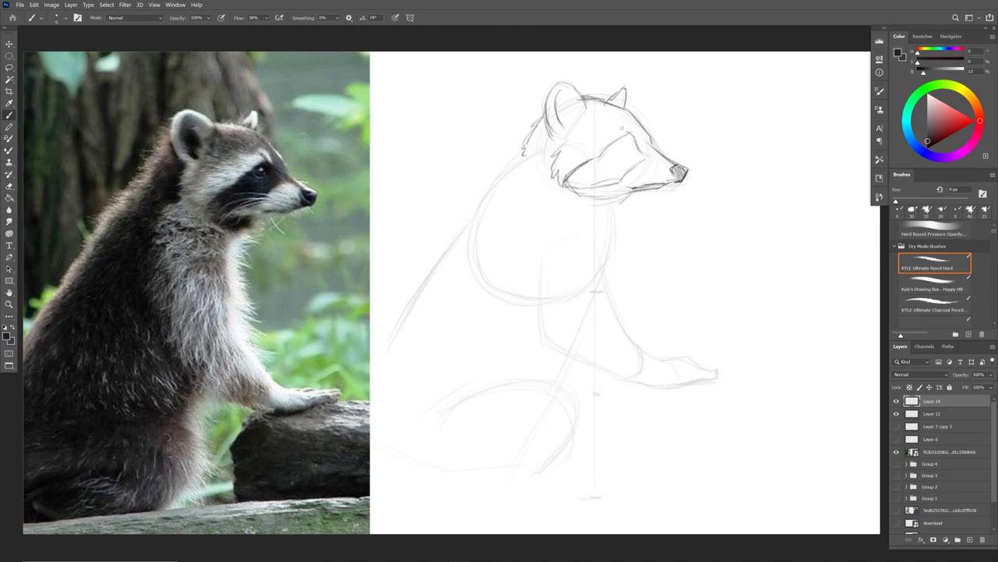
pyautogui.moveTo(624, 138)
pyautogui.mouseDown()
pyautogui.moveTo(616, 154)
pyautogui.moveTo(661, 159)
pyautogui.moveTo(629, 132)
pyautogui.moveTo(577, 152)
pyautogui.moveTo(459, 228)
pyautogui.mouseUp()
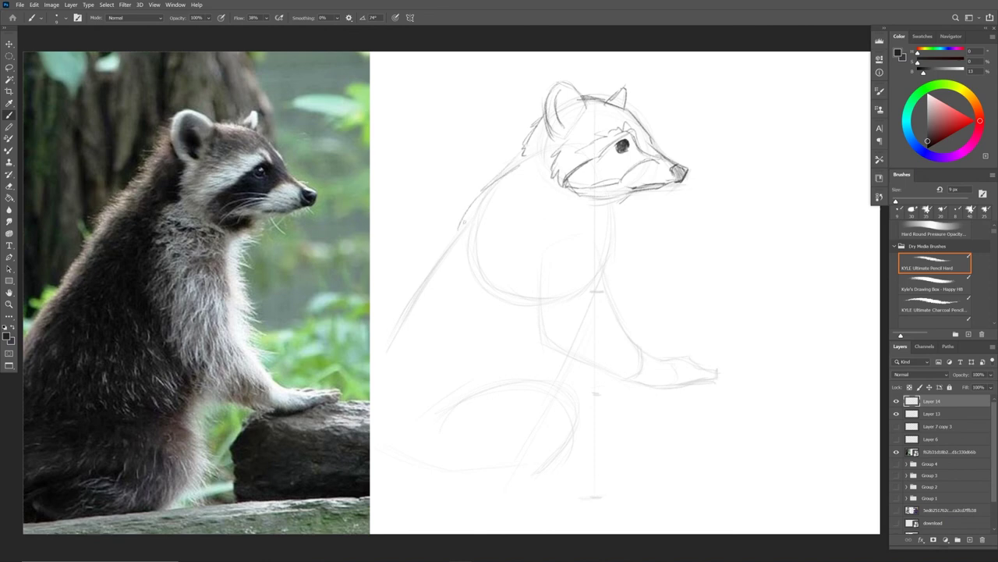
# Step: Outline the long back, the rounded rump and the thigh, including the short belly line meeting it
pyautogui.moveTo(503, 168); pyautogui.dragTo(441, 255)
pyautogui.moveTo(466, 220); pyautogui.dragTo(406, 306)
pyautogui.moveTo(442, 262)
pyautogui.mouseDown()
pyautogui.moveTo(374, 358)
pyautogui.moveTo(382, 443)
pyautogui.mouseUp()
pyautogui.moveTo(367, 353)
pyautogui.mouseDown()
pyautogui.moveTo(397, 454)
pyautogui.moveTo(455, 430)
pyautogui.moveTo(479, 465)
pyautogui.mouseUp()
pyautogui.moveTo(434, 418)
pyautogui.mouseDown()
pyautogui.moveTo(485, 393)
pyautogui.moveTo(574, 407)
pyautogui.moveTo(567, 438)
pyautogui.mouseUp()
pyautogui.moveTo(571, 397)
pyautogui.mouseDown()
pyautogui.moveTo(543, 468)
pyautogui.moveTo(529, 478)
pyautogui.mouseUp()
pyautogui.moveTo(570, 359); pyautogui.dragTo(561, 393)
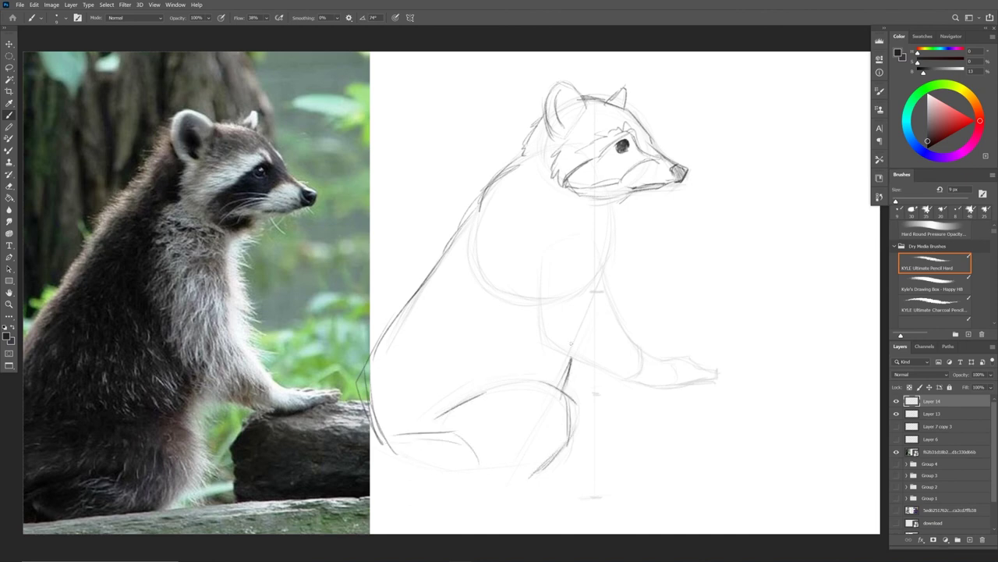
# Step: Outline the chest and the foreleg from elbow to wrist, finishing with the flat forepaw and its toes
pyautogui.moveTo(546, 313)
pyautogui.mouseDown()
pyautogui.moveTo(559, 355)
pyautogui.moveTo(623, 379)
pyautogui.moveTo(635, 367)
pyautogui.mouseUp()
pyautogui.moveTo(616, 318)
pyautogui.mouseDown()
pyautogui.moveTo(630, 349)
pyautogui.moveTo(597, 291)
pyautogui.moveTo(601, 242)
pyautogui.moveTo(622, 197)
pyautogui.moveTo(600, 248)
pyautogui.mouseUp()
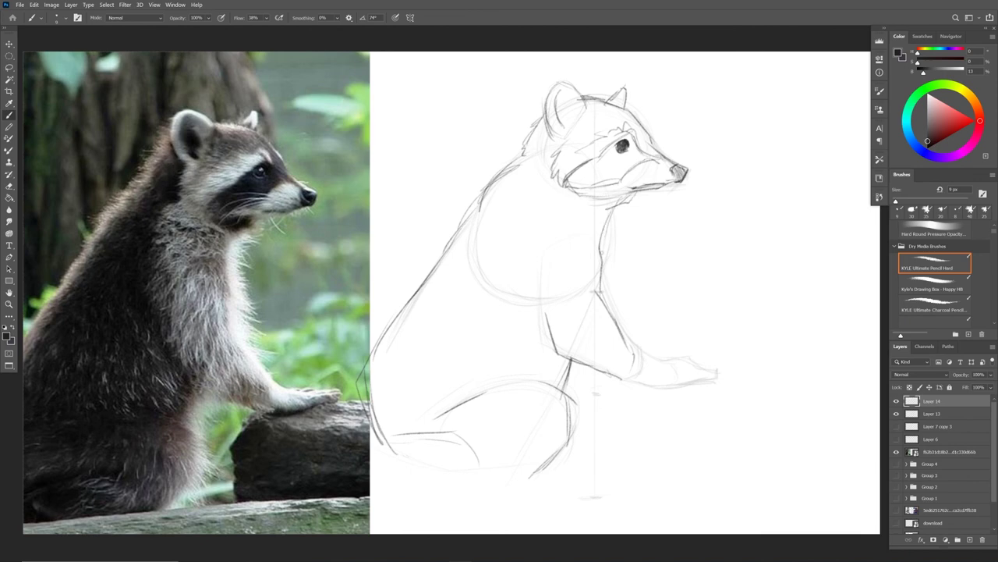
pyautogui.moveTo(637, 354)
pyautogui.mouseDown()
pyautogui.moveTo(674, 382)
pyautogui.moveTo(659, 390)
pyautogui.moveTo(721, 369)
pyautogui.moveTo(683, 362)
pyautogui.mouseUp()
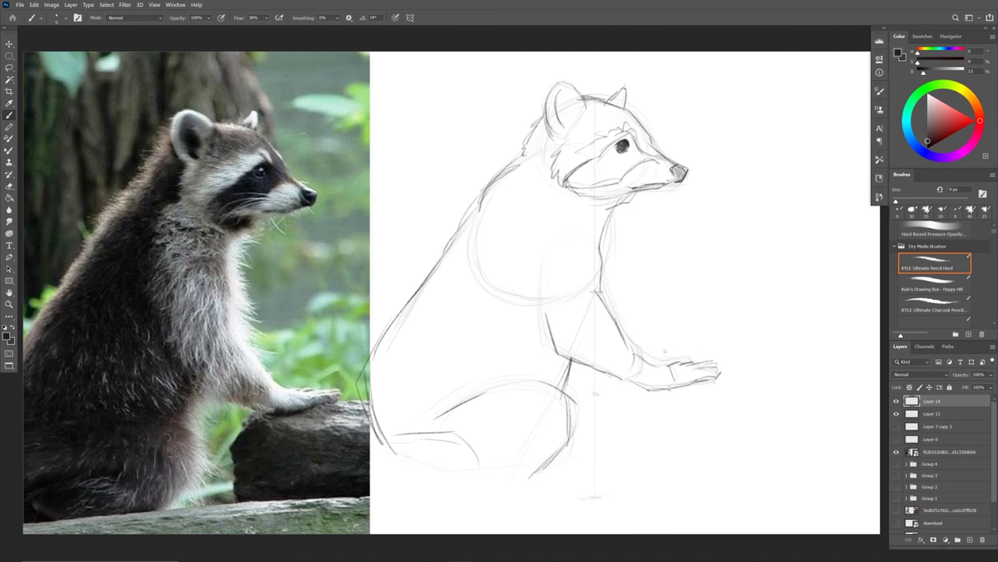
# Step: Draw the front edge of the log below the forepaw and two long ground lines beneath the raccoon
pyautogui.moveTo(638, 385)
pyautogui.mouseDown()
pyautogui.moveTo(613, 412)
pyautogui.moveTo(615, 468)
pyautogui.mouseUp()
pyautogui.moveTo(405, 481); pyautogui.dragTo(549, 469)
pyautogui.moveTo(376, 481)
pyautogui.mouseDown()
pyautogui.moveTo(849, 459)
pyautogui.moveTo(852, 440)
pyautogui.mouseUp()
# Step: Add short strokes at the base of the rump and a hint of the tail behind it
pyautogui.moveTo(373, 426); pyautogui.dragTo(389, 463)
pyautogui.moveTo(364, 400); pyautogui.dragTo(338, 426)
pyautogui.moveTo(383, 455); pyautogui.dragTo(372, 478)
pyautogui.moveTo(383, 457); pyautogui.dragTo(386, 473)
# Step: Hatch the dark eye mask across the cheek, around the eye and onto the bridge of the muzzle
pyautogui.click(985, 401)
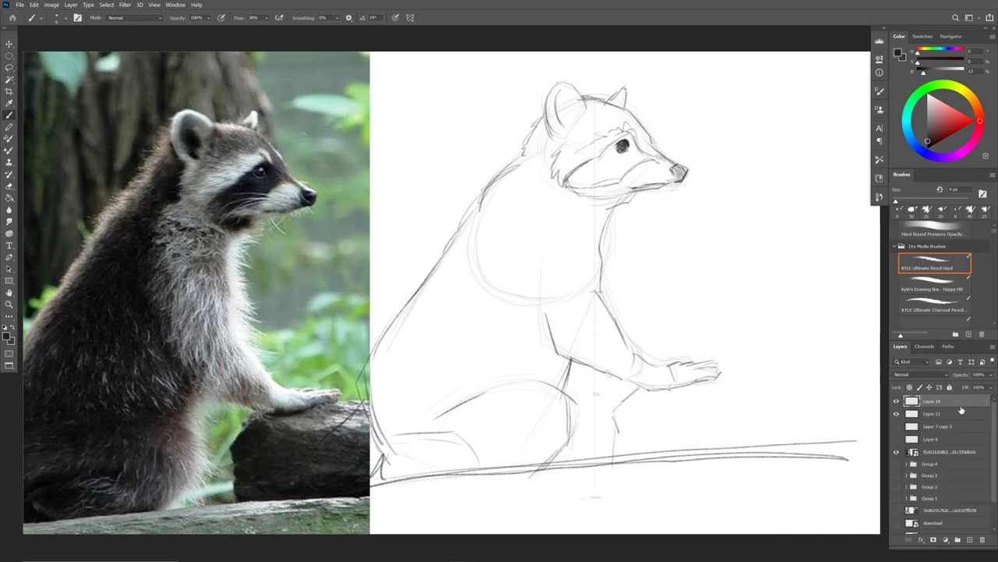
pyautogui.moveTo(652, 147)
pyautogui.mouseDown()
pyautogui.moveTo(615, 178)
pyautogui.moveTo(570, 187)
pyautogui.mouseUp()
pyautogui.moveTo(641, 120)
pyautogui.mouseDown()
pyautogui.moveTo(630, 147)
pyautogui.moveTo(636, 137)
pyautogui.mouseUp()
pyautogui.moveTo(654, 128)
pyautogui.mouseDown()
pyautogui.moveTo(640, 148)
pyautogui.moveTo(632, 134)
pyautogui.mouseUp()
pyautogui.moveTo(647, 139); pyautogui.dragTo(641, 148)
# Step: Shade the forehead with diagonal hatching from above the brow back to the near ear
pyautogui.moveTo(633, 117); pyautogui.dragTo(597, 131)
pyautogui.moveTo(632, 103); pyautogui.dragTo(614, 117)
pyautogui.moveTo(622, 99); pyautogui.dragTo(589, 126)
pyautogui.moveTo(620, 106); pyautogui.dragTo(582, 129)
pyautogui.moveTo(603, 115); pyautogui.dragTo(570, 138)
pyautogui.moveTo(596, 126); pyautogui.dragTo(556, 148)
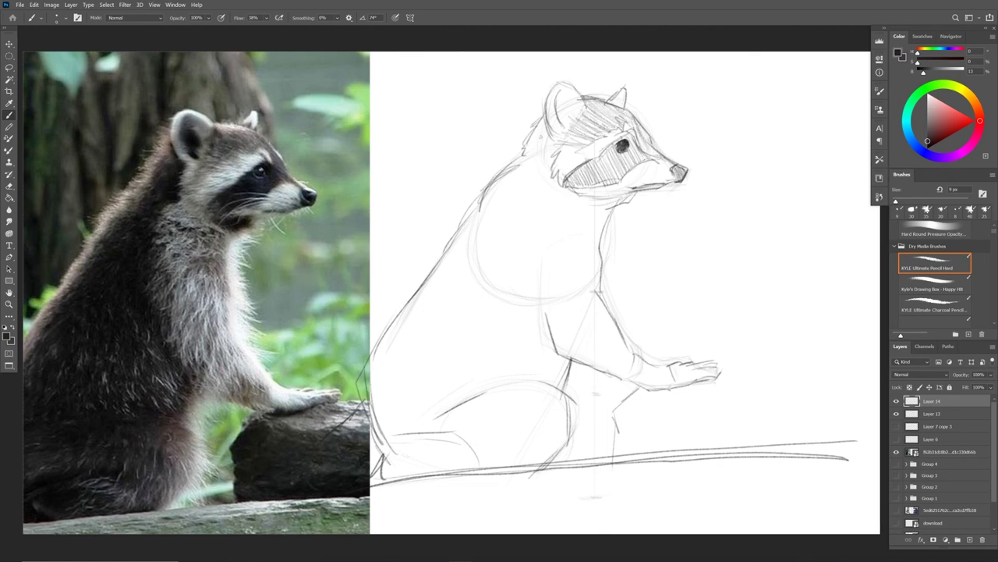
# Step: Hatch a dark shadow under the chin and jaw along the top of the throat
pyautogui.moveTo(618, 195); pyautogui.dragTo(610, 203)
pyautogui.moveTo(619, 191)
pyautogui.mouseDown()
pyautogui.moveTo(588, 198)
pyautogui.moveTo(613, 206)
pyautogui.mouseUp()
pyautogui.moveTo(614, 201); pyautogui.dragTo(607, 210)
pyautogui.moveTo(613, 193); pyautogui.dragTo(593, 209)
pyautogui.moveTo(598, 193)
pyautogui.mouseDown()
pyautogui.moveTo(574, 209)
pyautogui.moveTo(563, 200)
pyautogui.mouseUp()
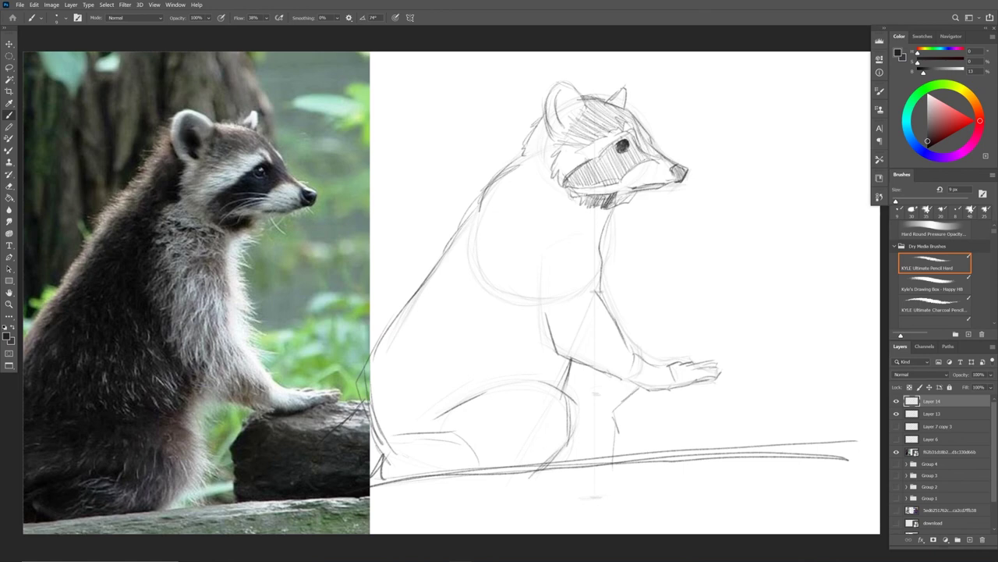
# Step: Draw the log's upper contour beyond the forepaw and add small light highlights to the eye and nose
pyautogui.moveTo(720, 373); pyautogui.dragTo(827, 401)
pyautogui.press('x')
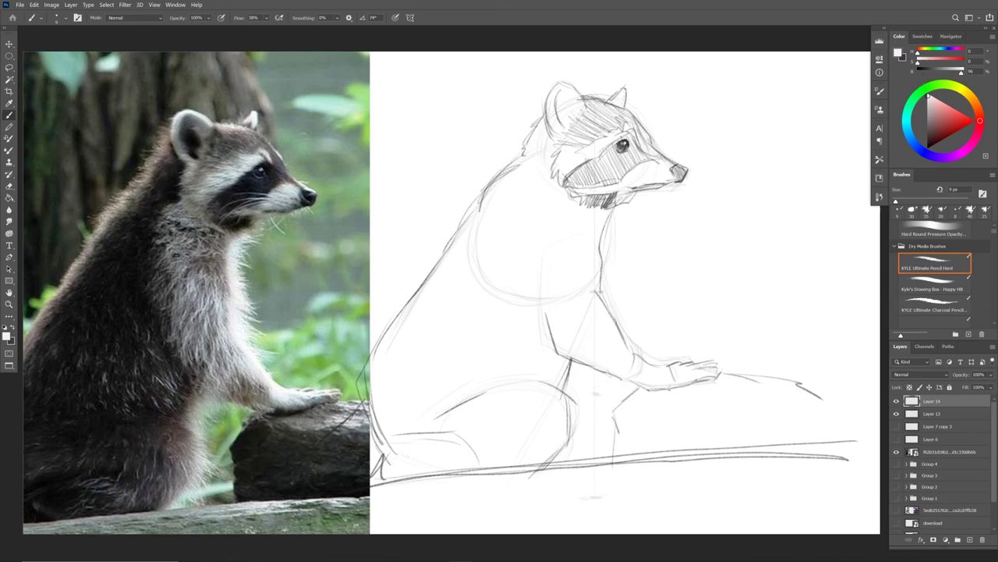
pyautogui.press('d')
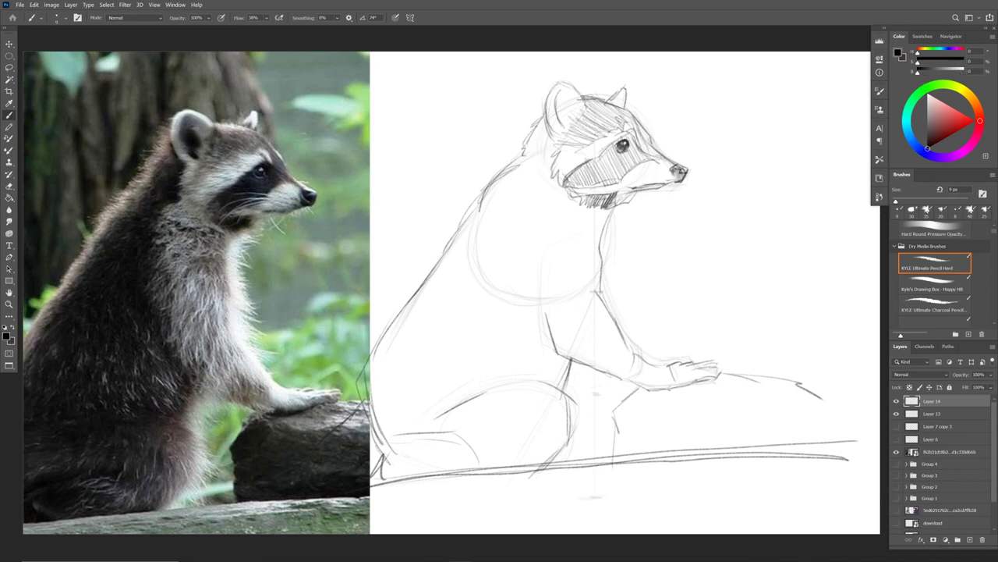